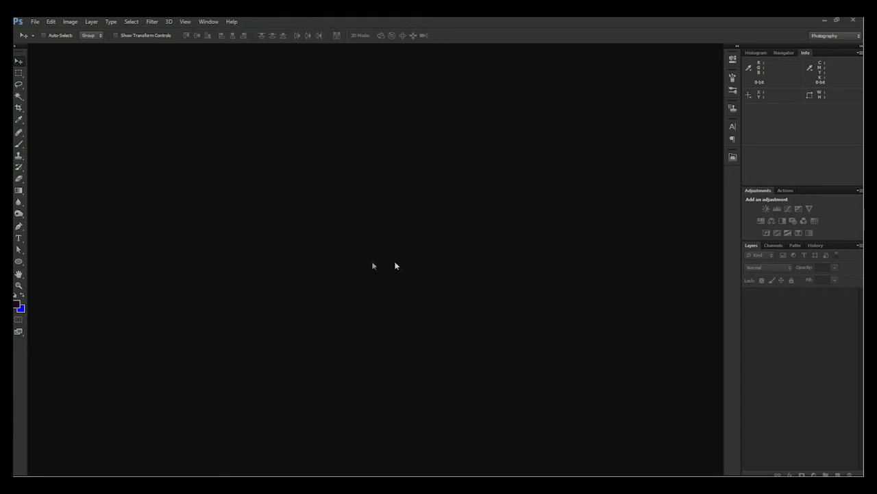
Open the grassy-field landscape photo 1588_06_04_2015.jpg from File > Open
click(31, 23)
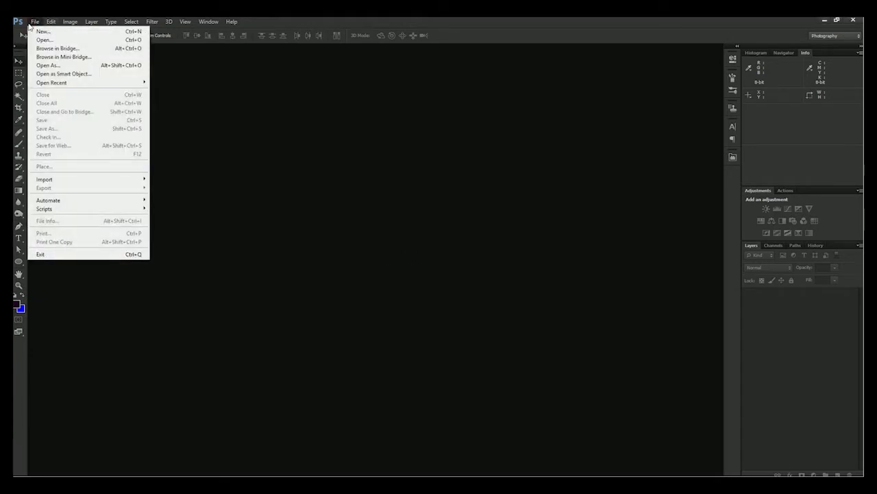
click(43, 40)
double_click(521, 136)
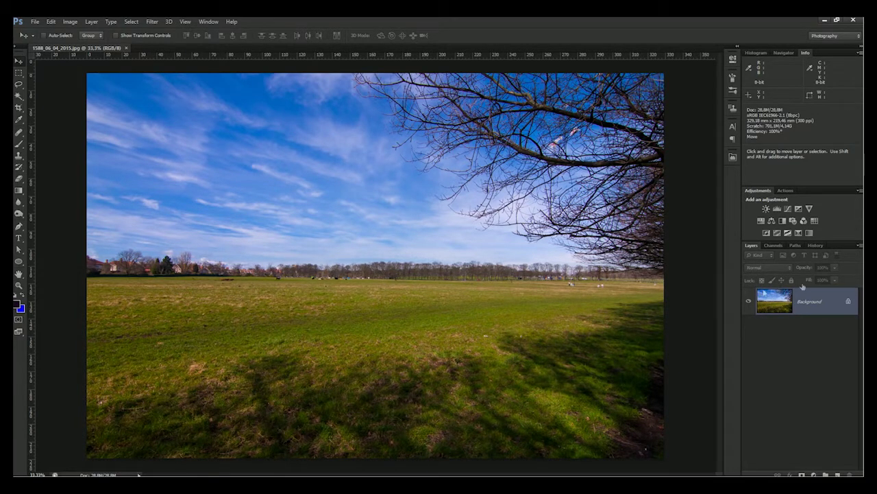
Drag Split Greyscale Bars.jpg into the landscape as Layer 1 and position it upper-left
right_click(220, 47)
click(258, 95)
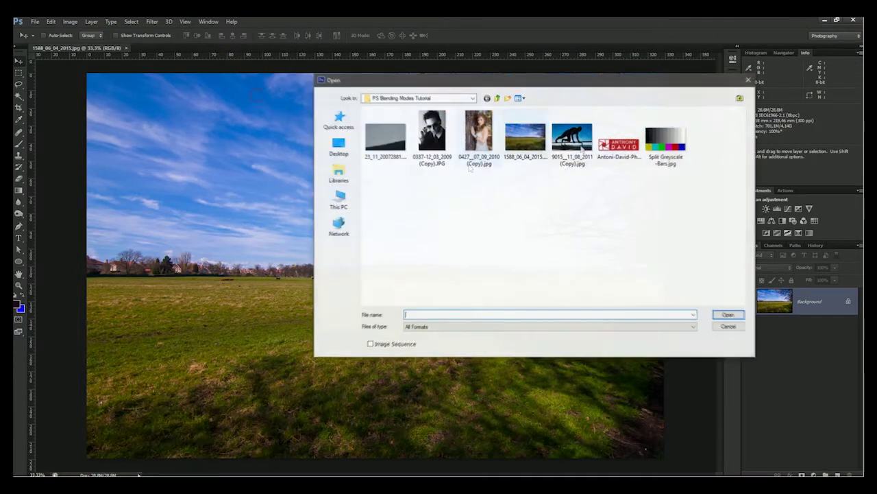
double_click(667, 140)
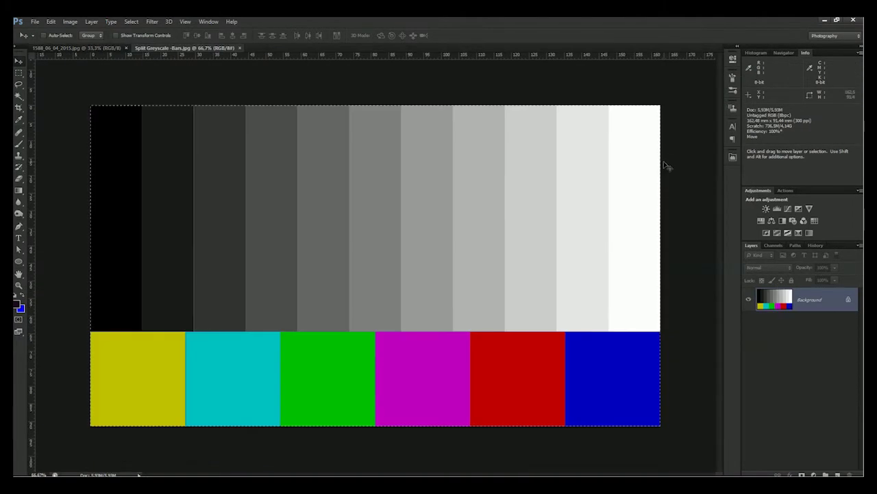
drag(515, 112, 304, 151)
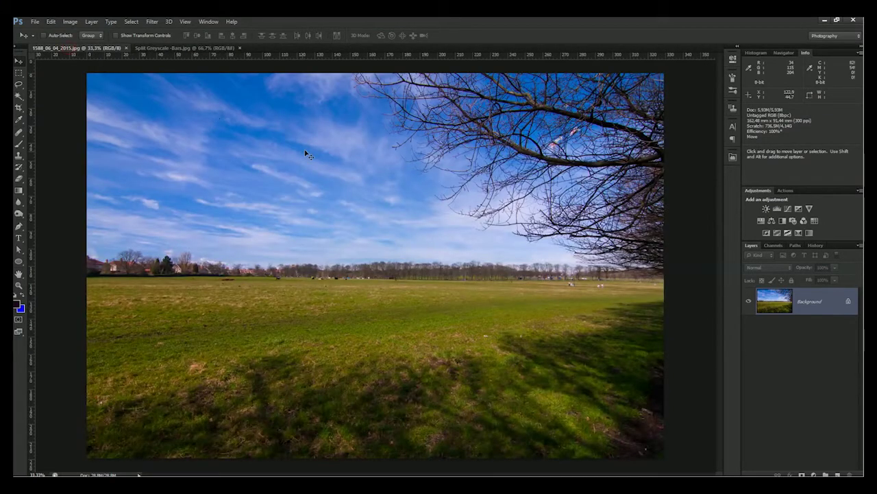
click(262, 48)
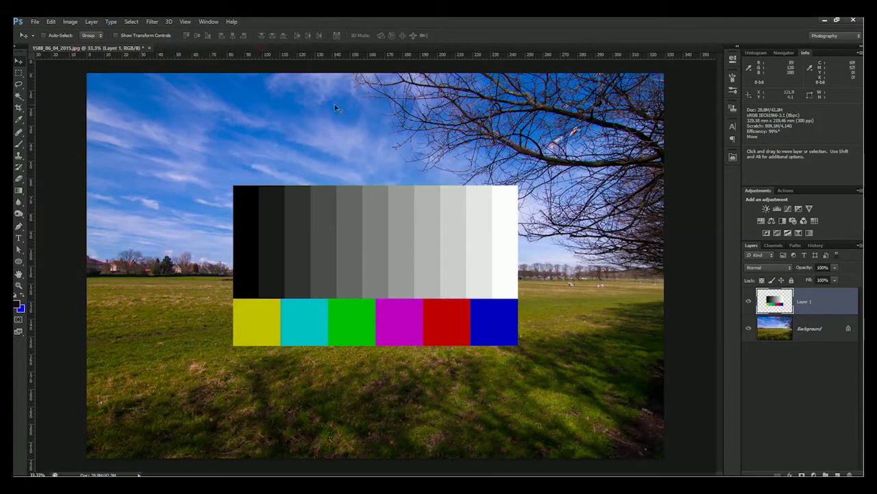
drag(473, 250, 341, 161)
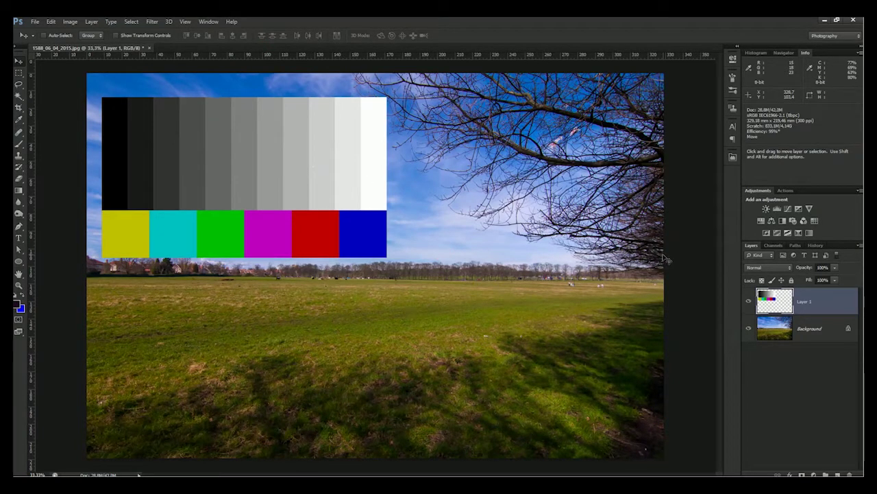
click(777, 267)
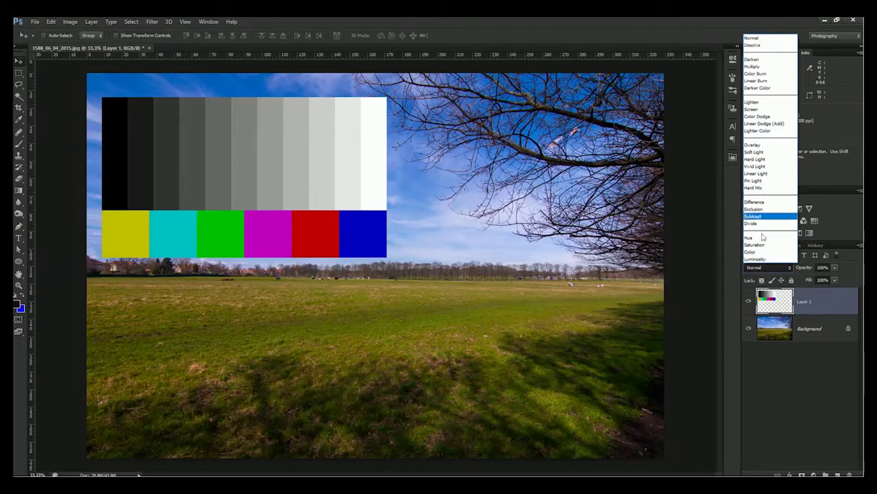
Change Layer 1's blend mode from Normal to Dissolve
click(768, 362)
click(779, 269)
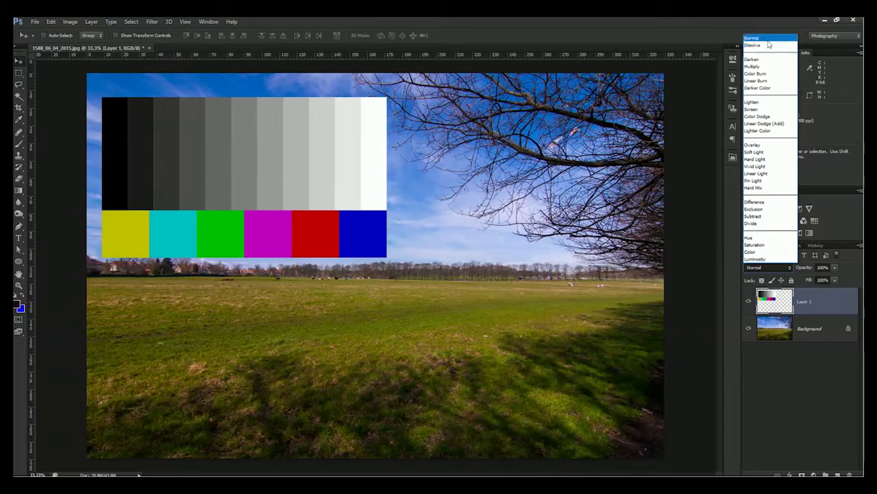
click(769, 46)
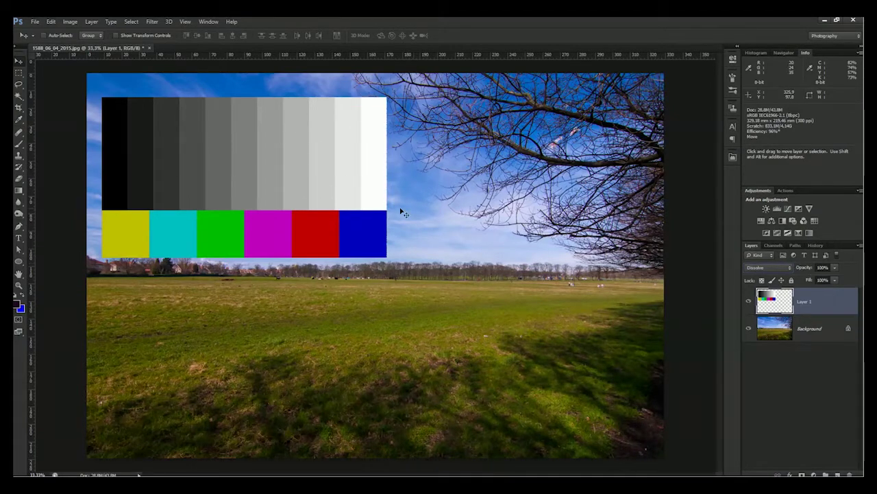
Move the bar chart lower-right and test lower Dissolve opacities before restoring 100%
drag(261, 171, 311, 205)
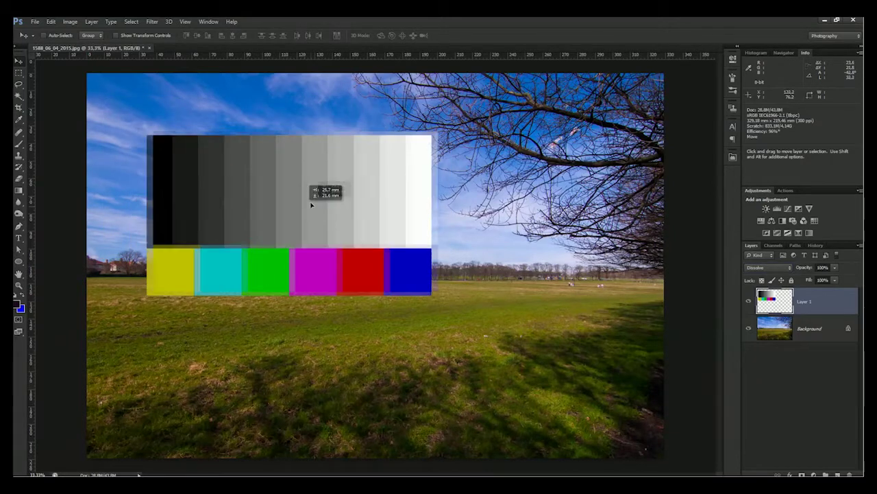
drag(310, 205, 318, 206)
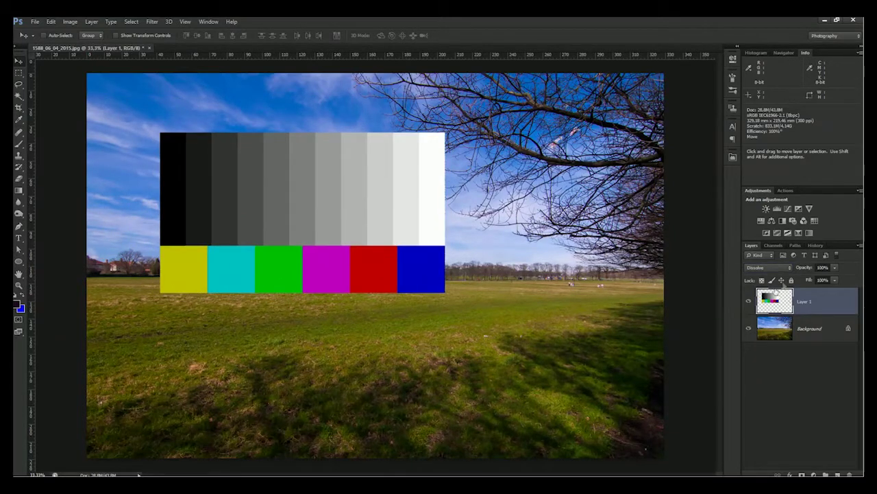
click(834, 268)
drag(835, 280, 802, 279)
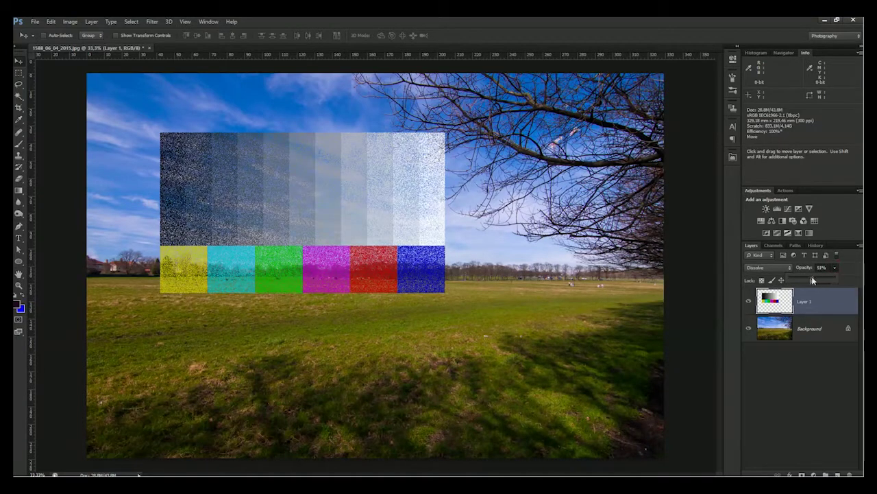
drag(796, 275, 837, 275)
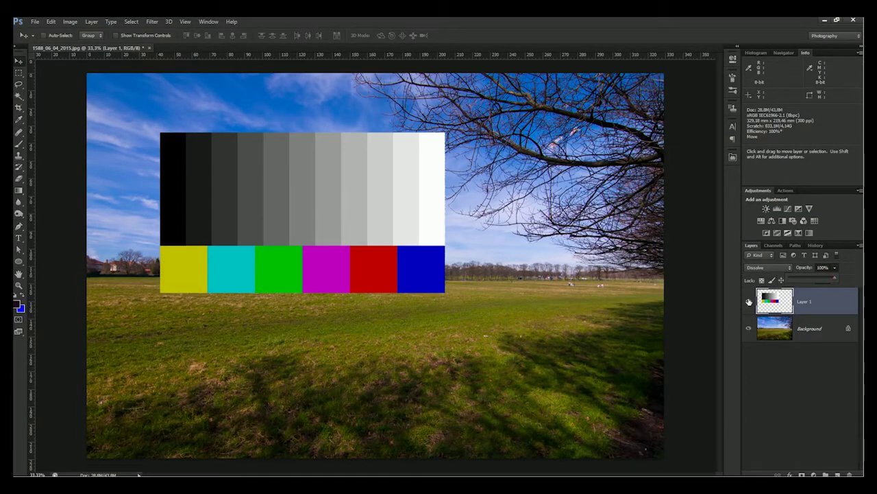
click(748, 302)
Magic Wand-select the man-on-a-rail silhouette and paste it into the landscape
key(ctrl+o)
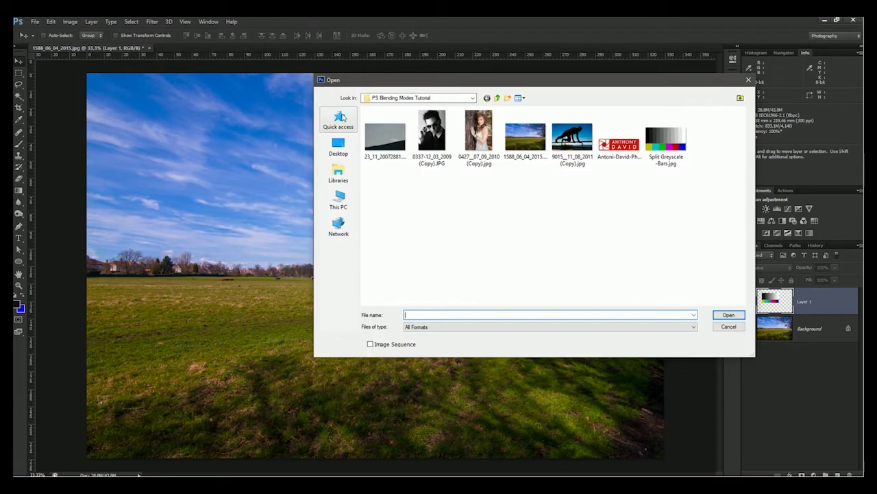
double_click(575, 135)
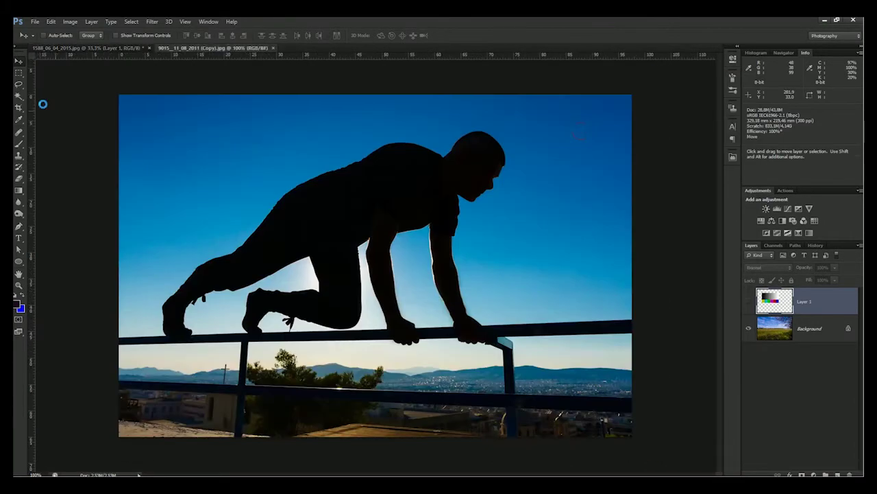
key(w)
click(316, 220)
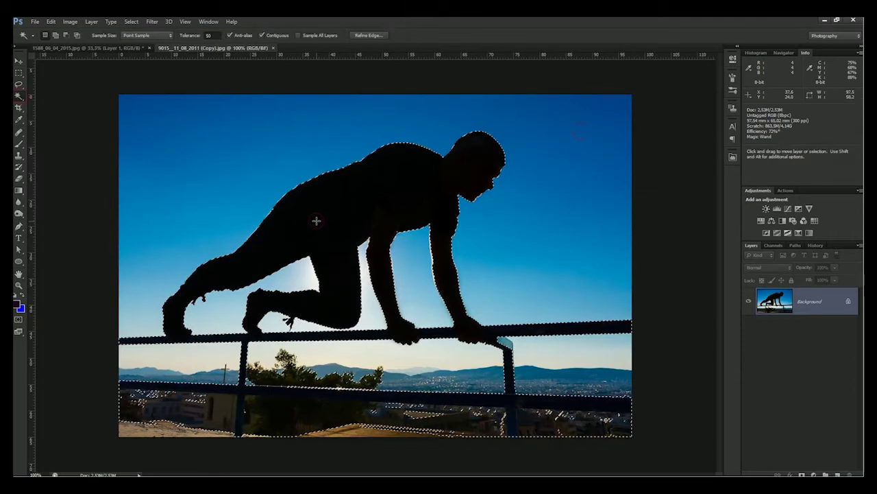
key(ctrl+c)
key(ctrl+w)
key(ctrl+v)
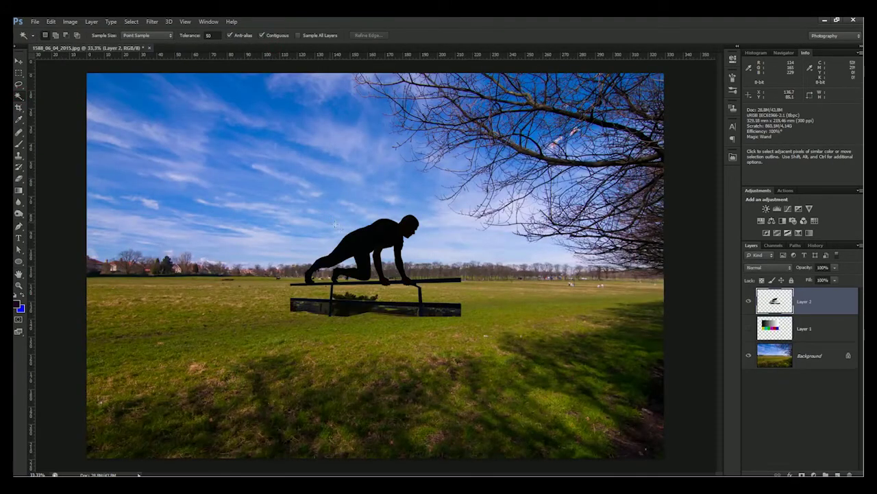
Enlarge the pasted silhouette and move it up-left onto the horizon
key(ctrl+t)
drag(461, 316, 532, 368)
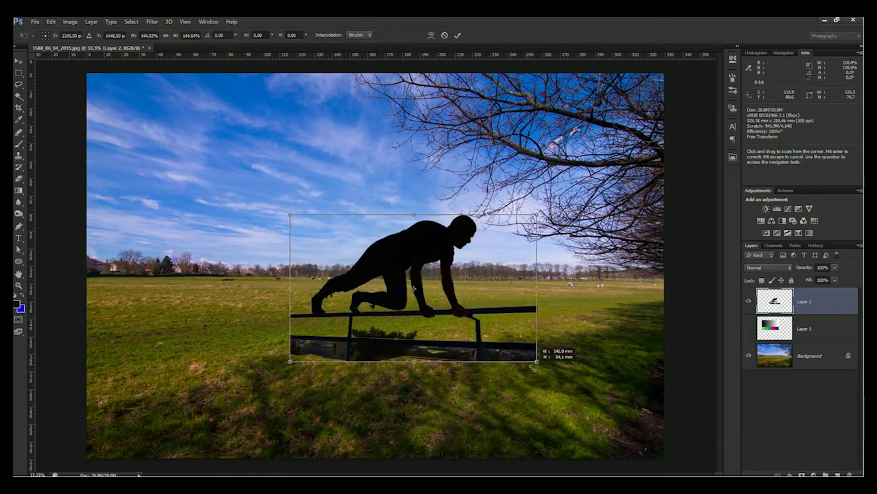
key(Return)
key(w)
drag(391, 254, 278, 202)
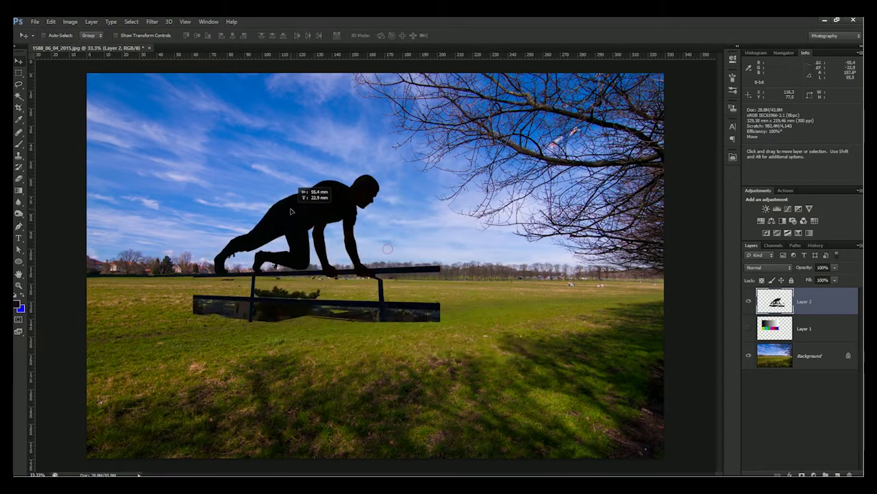
Erase the dark box below the rail and duplicate the silhouette as Layer 2 copy
key(e)
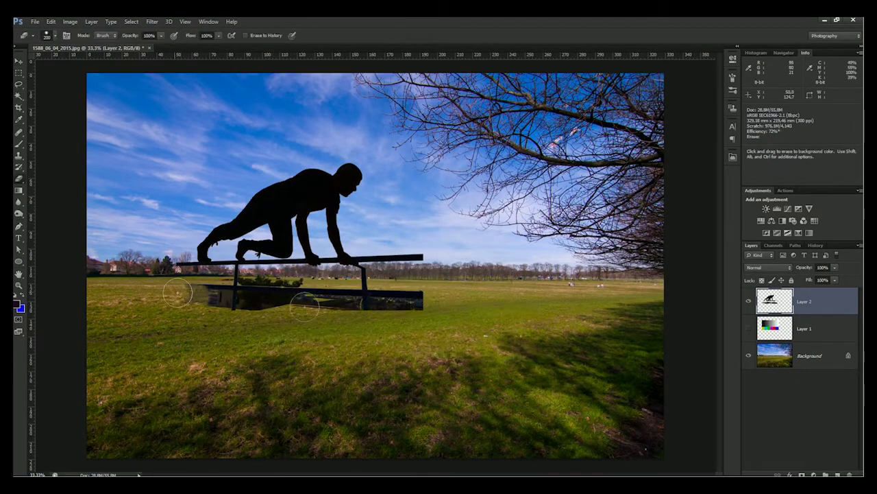
drag(175, 291, 381, 293)
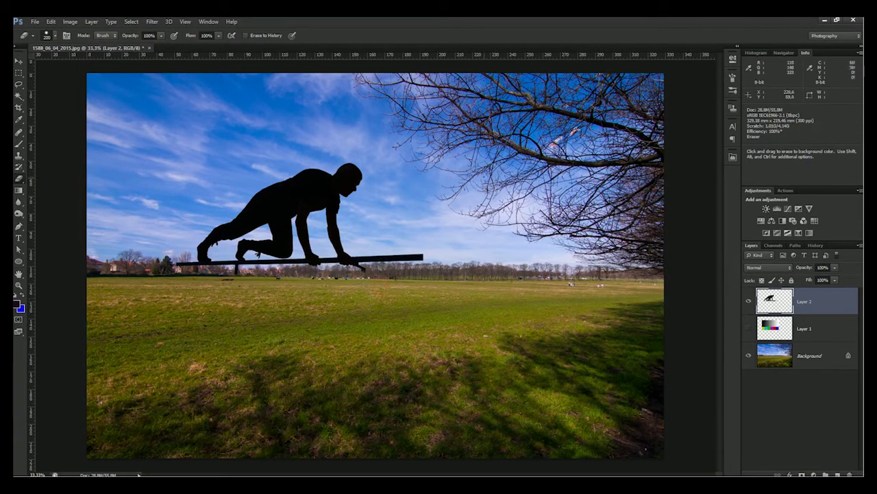
key(ctrl+j)
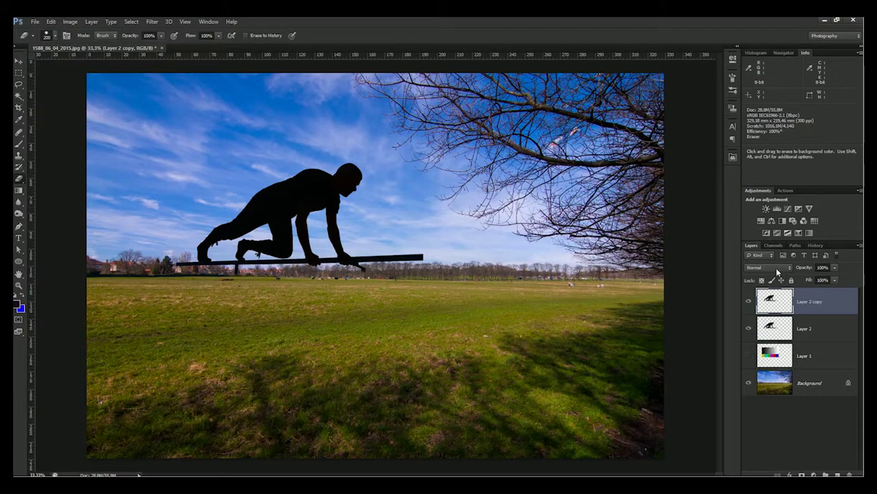
Apply Motion Blur to Layer 2 copy and zoom in on the silhouette
click(152, 21)
mouse_move(157, 111)
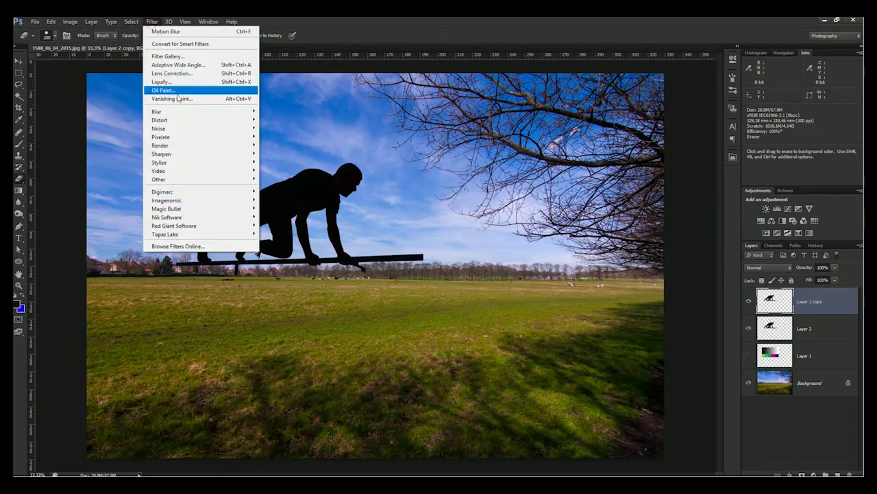
click(288, 192)
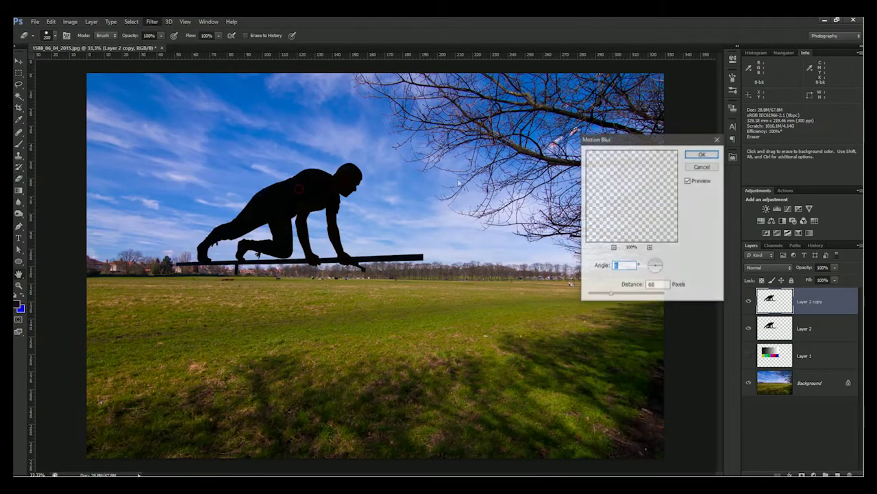
click(698, 156)
key(e)
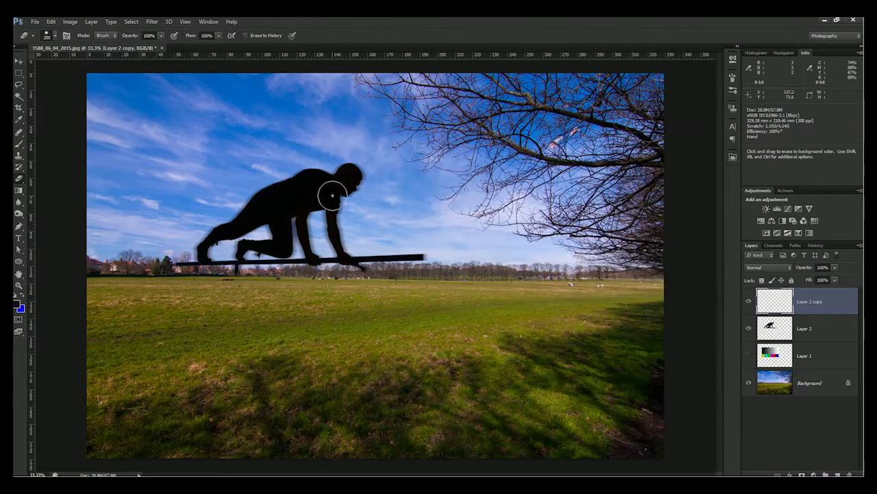
scroll(304, 190, up, 2)
scroll(293, 193, up, 1)
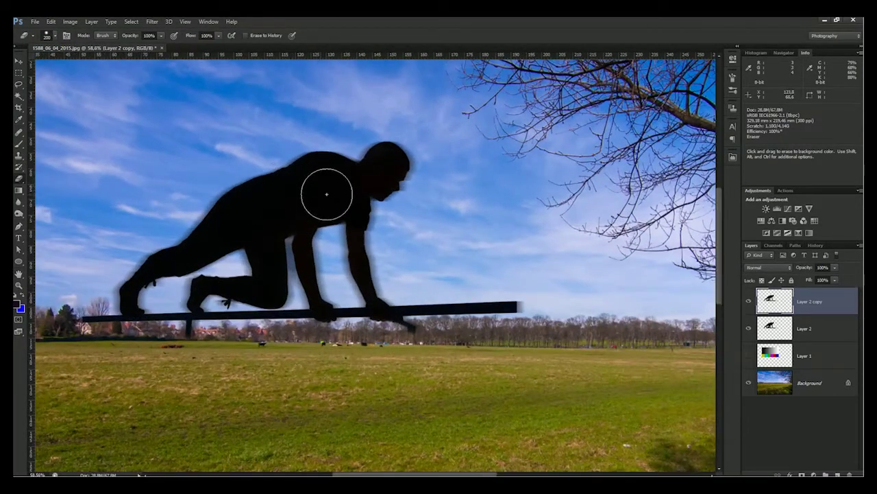
key(v)
Set Layer 2 copy to Dissolve and adjust its opacity to about 87%
click(768, 268)
click(770, 46)
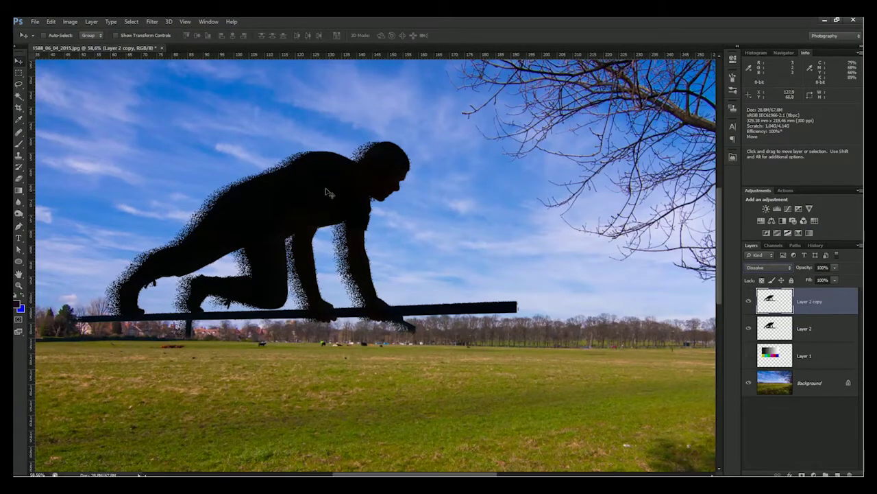
scroll(436, 114, down, 3)
scroll(417, 161, down, 1)
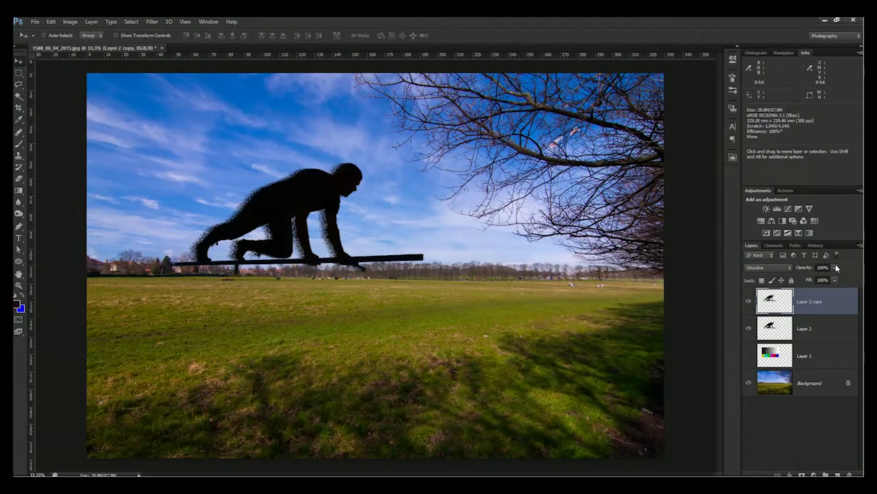
mouse_move(836, 267)
mouse_down()
mouse_move(830, 279)
mouse_move(814, 281)
mouse_up()
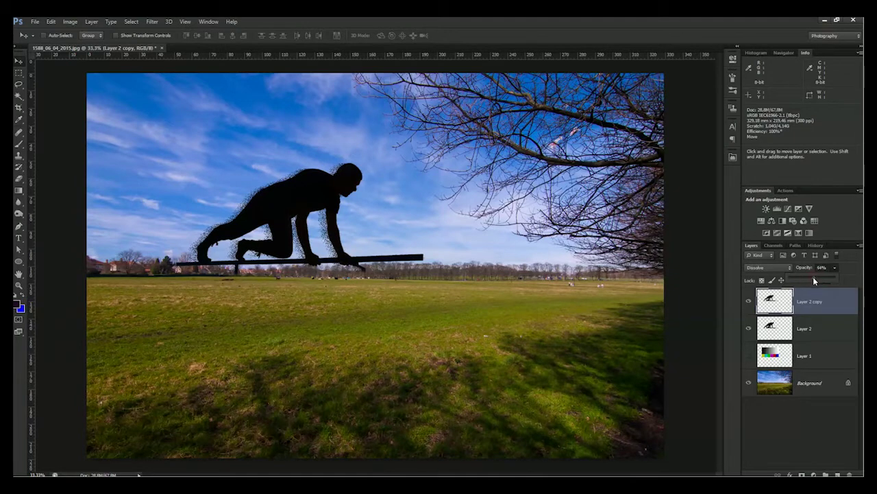
drag(821, 280, 828, 281)
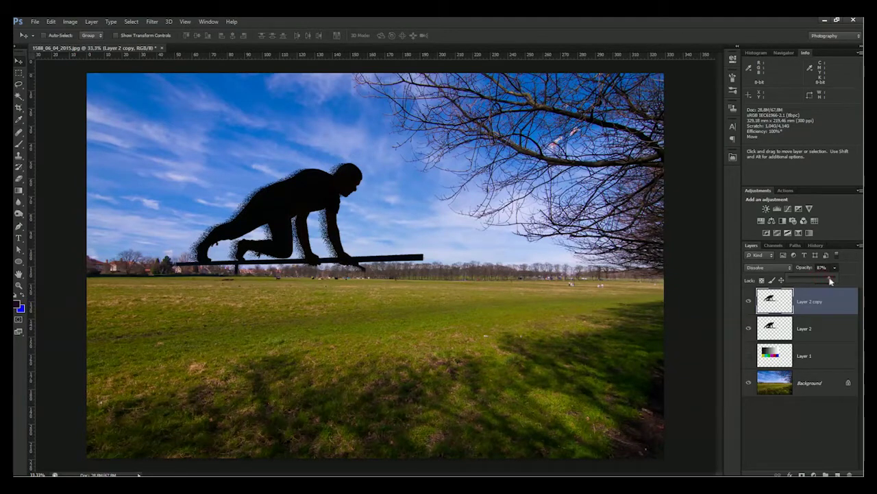
click(815, 245)
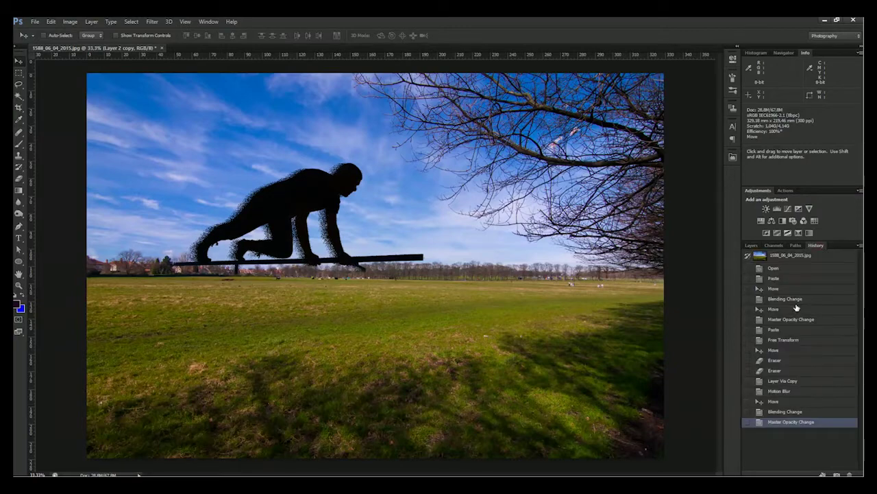
Revert to the Motion Blur history state and zoom in on the climbing figure
click(779, 390)
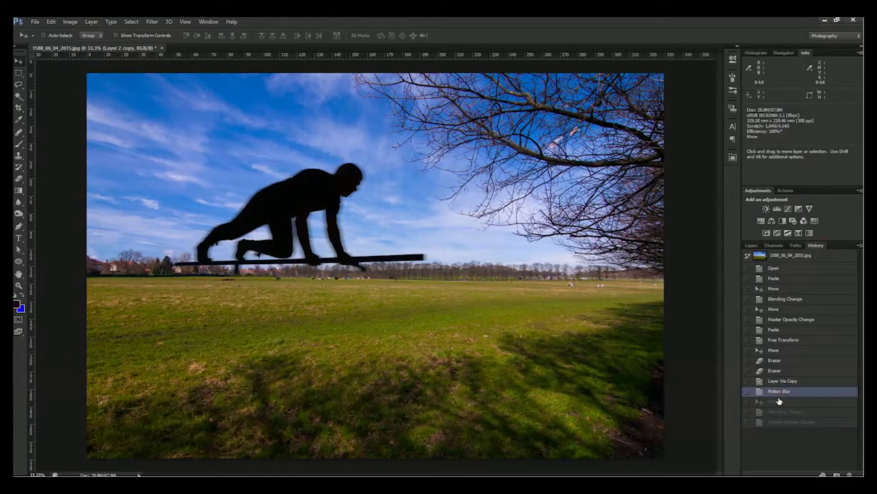
mouse_move(274, 205)
mouse_down()
mouse_move(345, 169)
mouse_move(517, 159)
mouse_up()
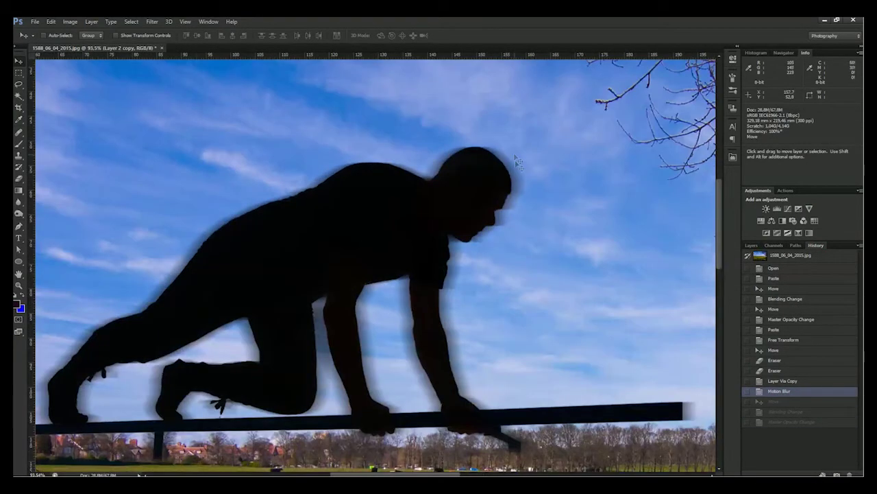
click(752, 245)
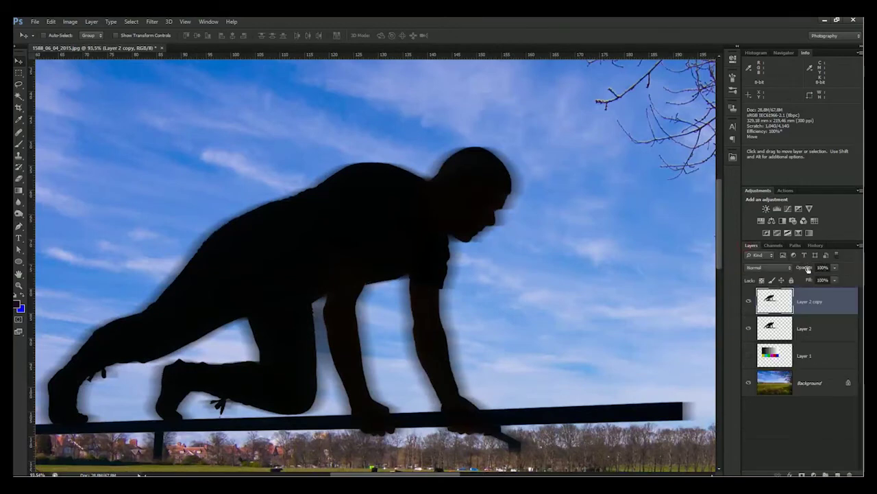
Move Layer 2 about 15 mm lower and nudge Layer 2 copy up and slightly right
click(807, 332)
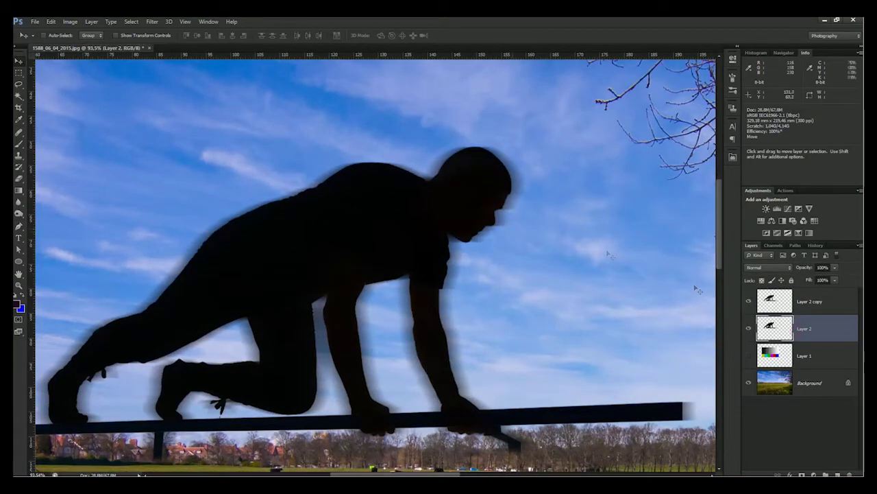
drag(409, 222, 412, 298)
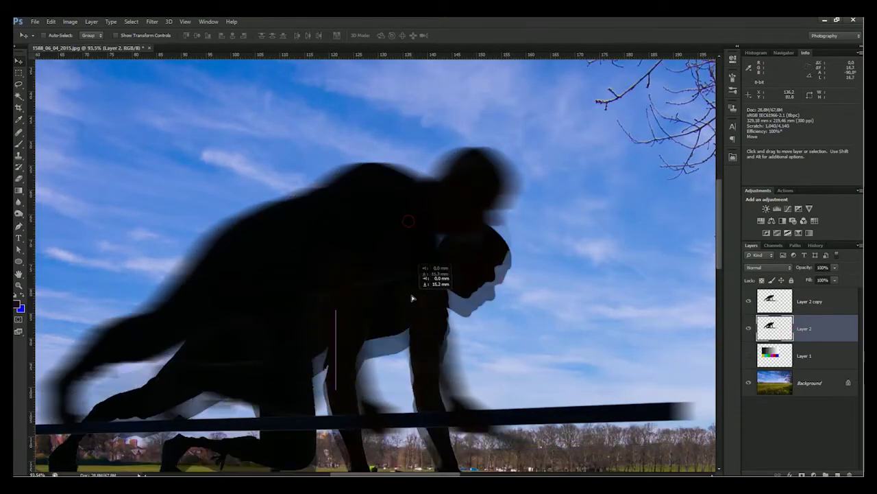
click(451, 193)
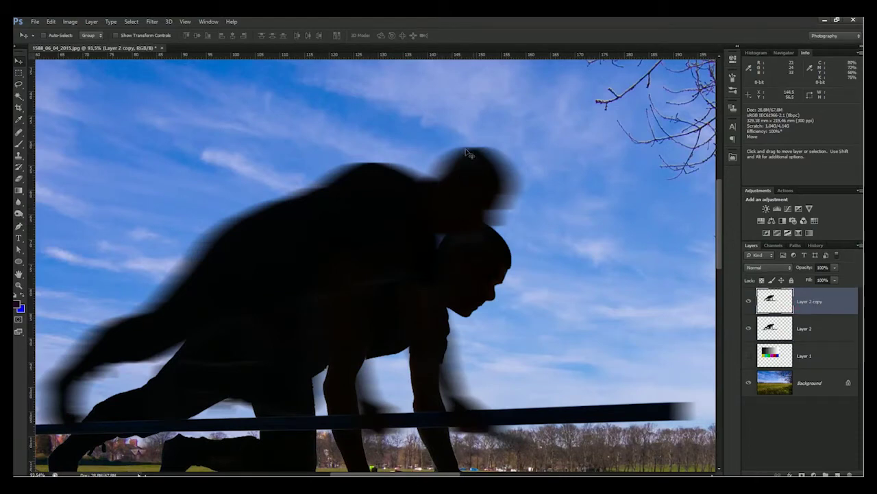
drag(469, 174, 473, 163)
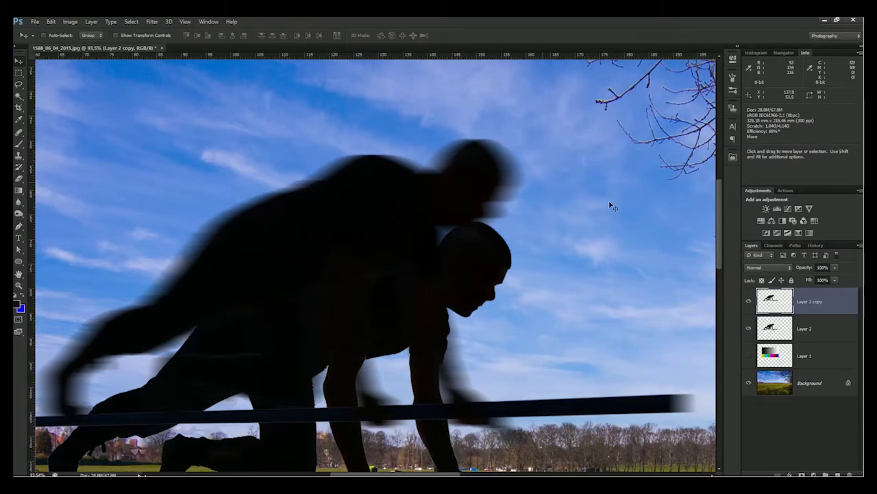
click(780, 268)
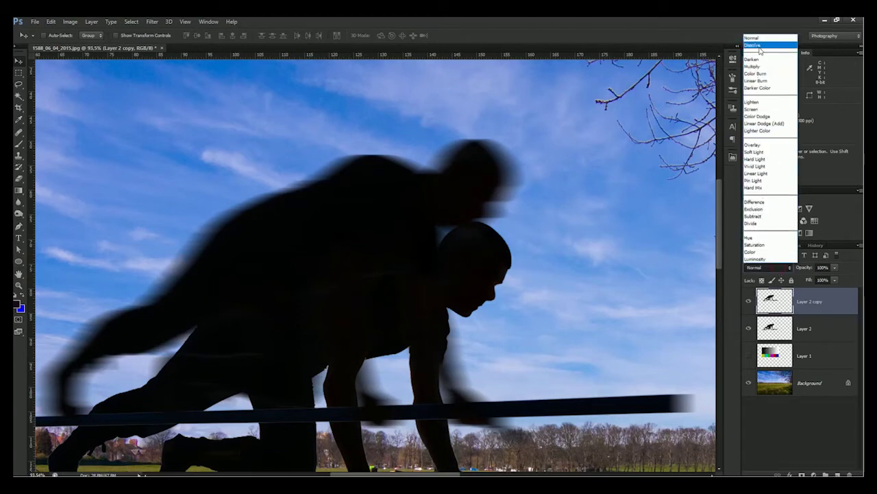
Try Dissolve on Layer 2 copy, then delete both Layer 2 and Layer 2 copy
click(760, 45)
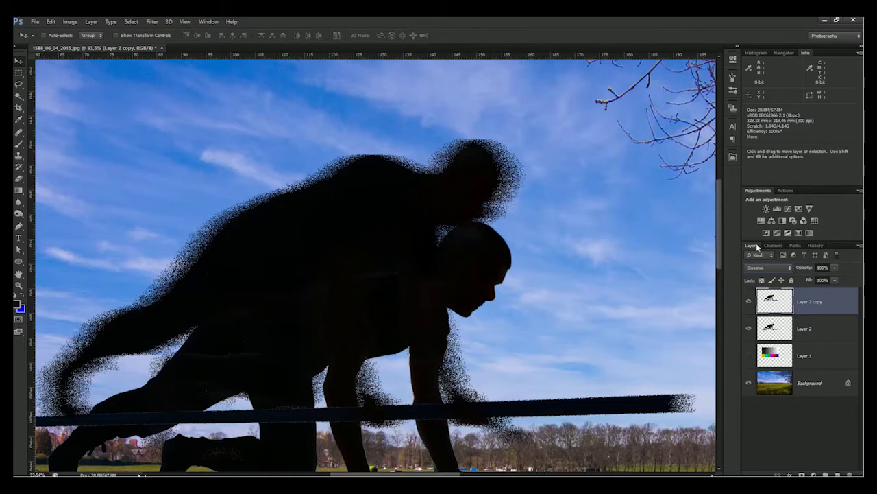
click(807, 334)
click(801, 306)
shift+click(804, 333)
drag(803, 334, 849, 475)
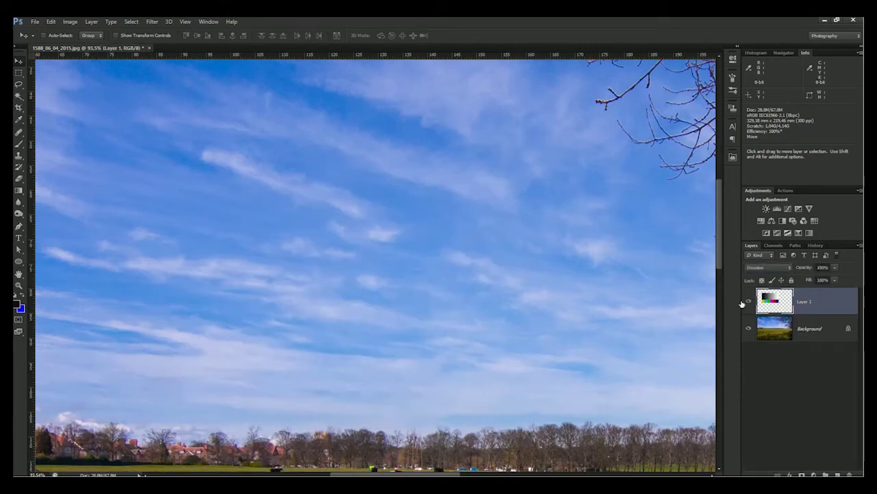
Show Layer 1, set it to Darken, and shift the colour bars slightly left
click(746, 302)
key(ctrl+0)
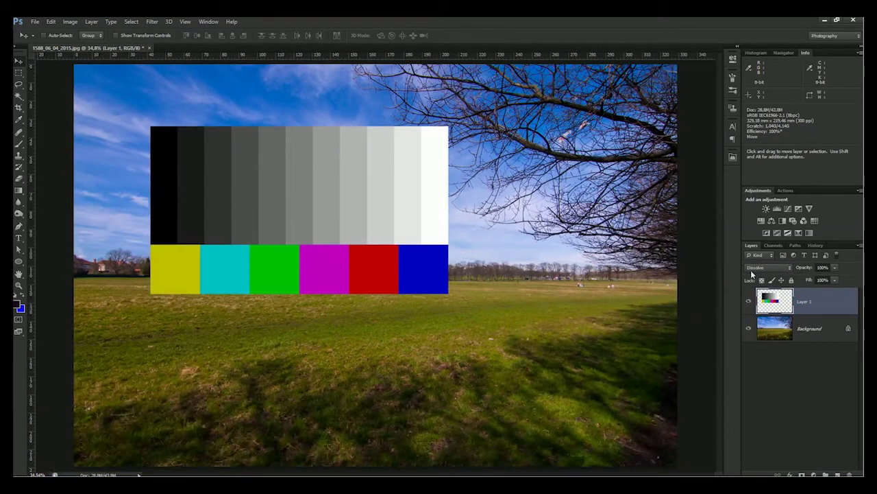
click(755, 267)
click(756, 65)
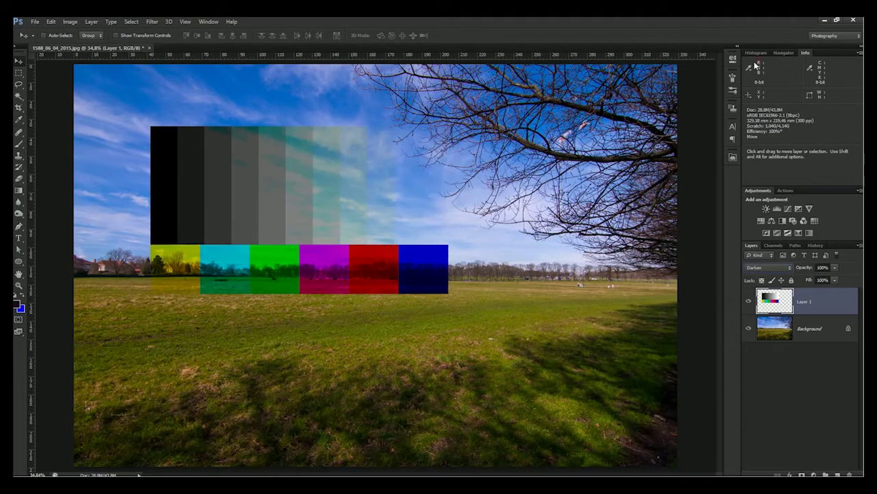
drag(345, 200, 316, 203)
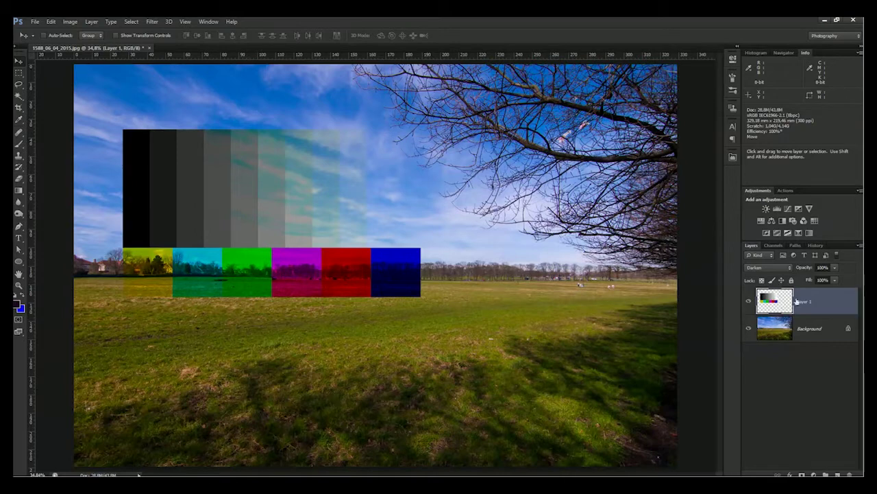
Duplicate the Background as Background copy and delete the original locked Background
click(748, 304)
click(809, 329)
key(ctrl+j)
click(807, 356)
mouse_move(808, 357)
mouse_down()
mouse_move(853, 473)
mouse_move(849, 466)
mouse_up()
drag(814, 363, 849, 473)
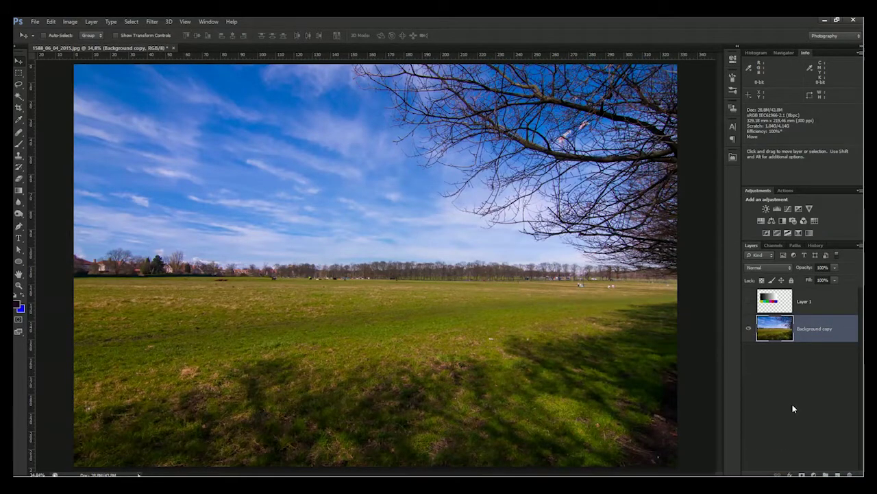
Test a Darken duplicate of Background copy, delete it, and reselect the visible Layer 1
key(ctrl+j)
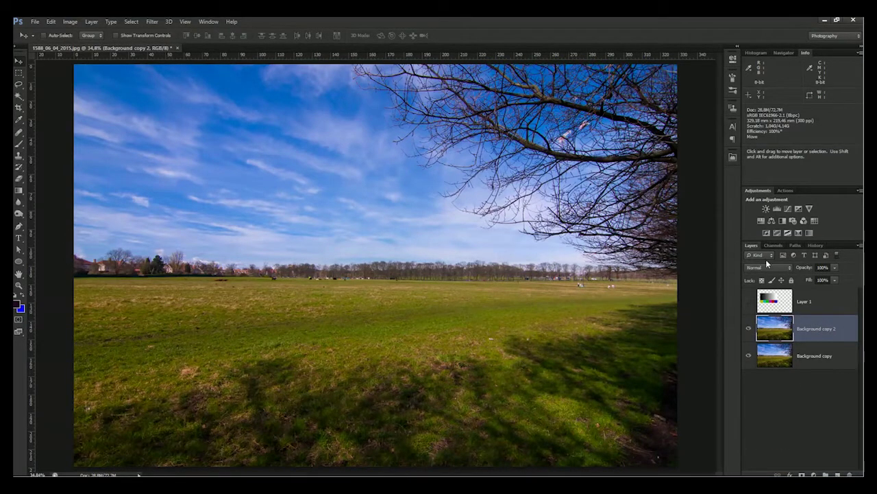
click(767, 268)
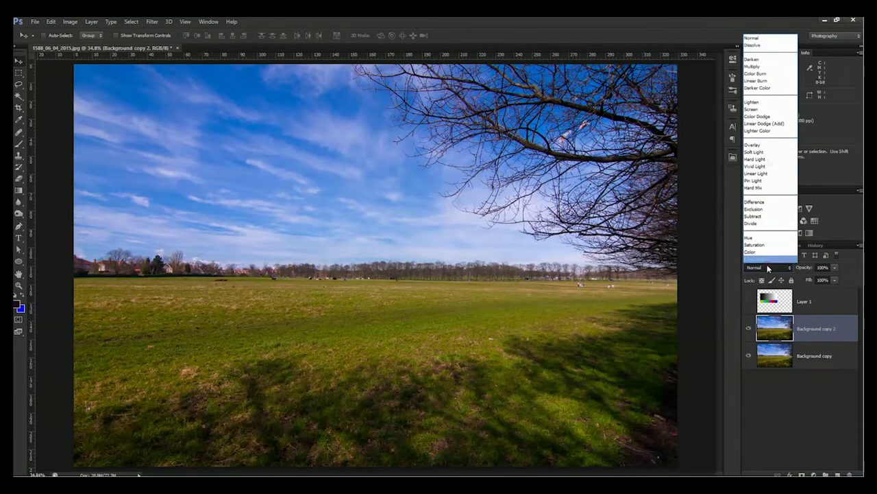
click(763, 61)
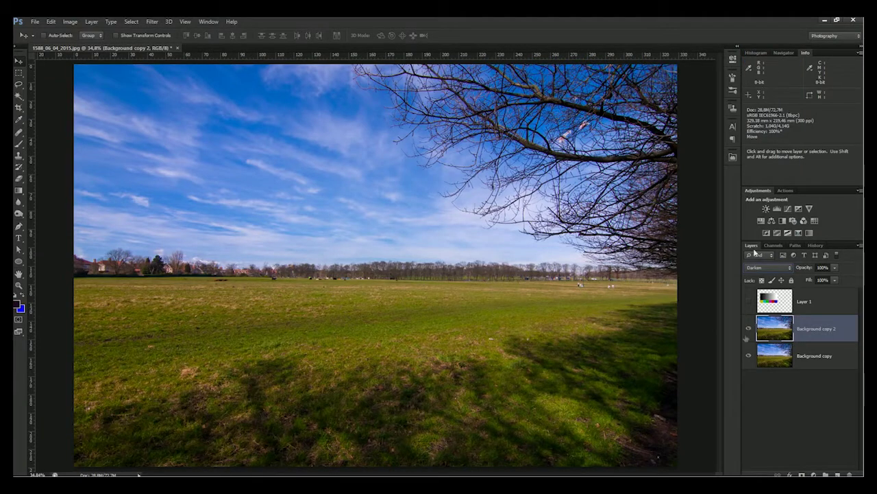
click(749, 329)
drag(789, 332, 850, 474)
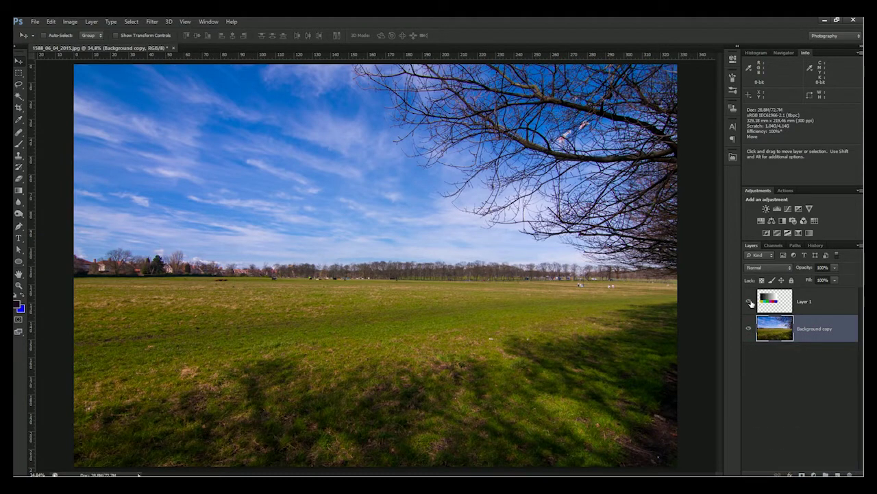
click(750, 301)
click(778, 303)
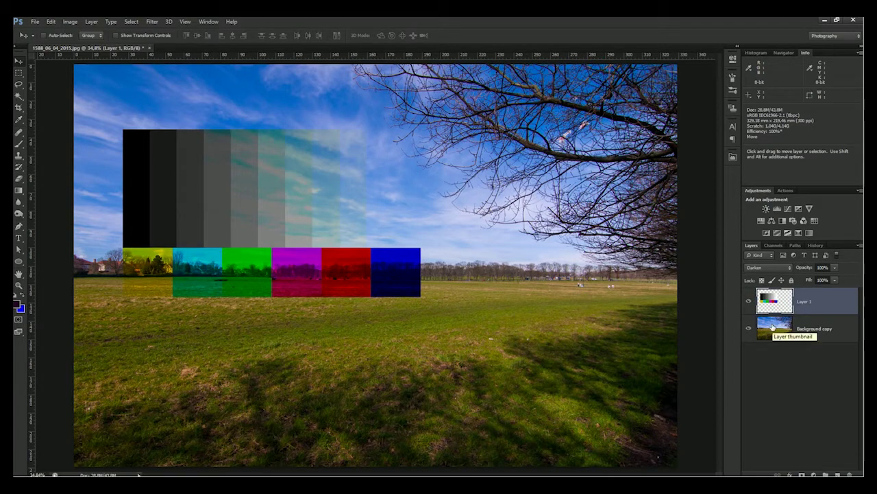
Nudge the colour bars, set Layer 1 to Multiply, then hide it again
key(ctrl+z)
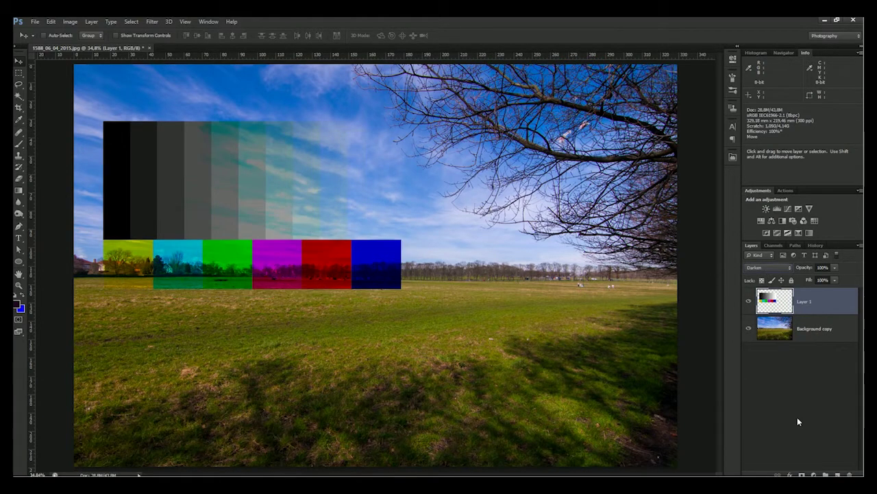
click(774, 268)
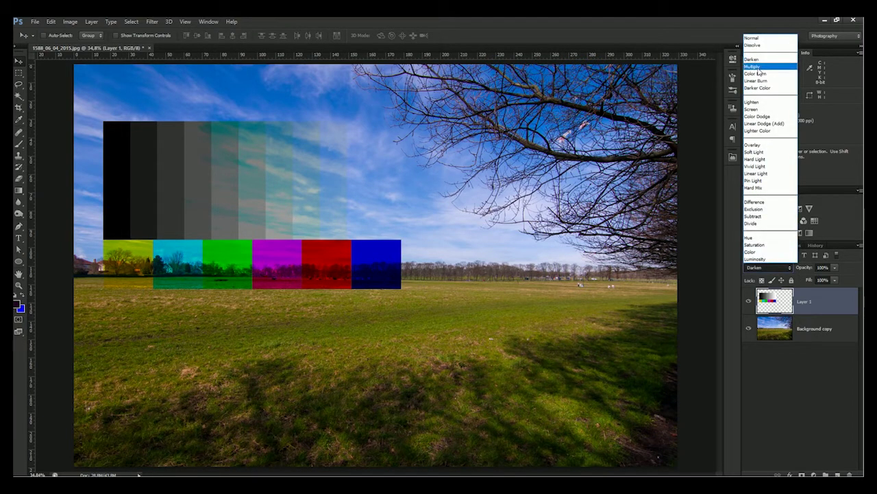
click(758, 66)
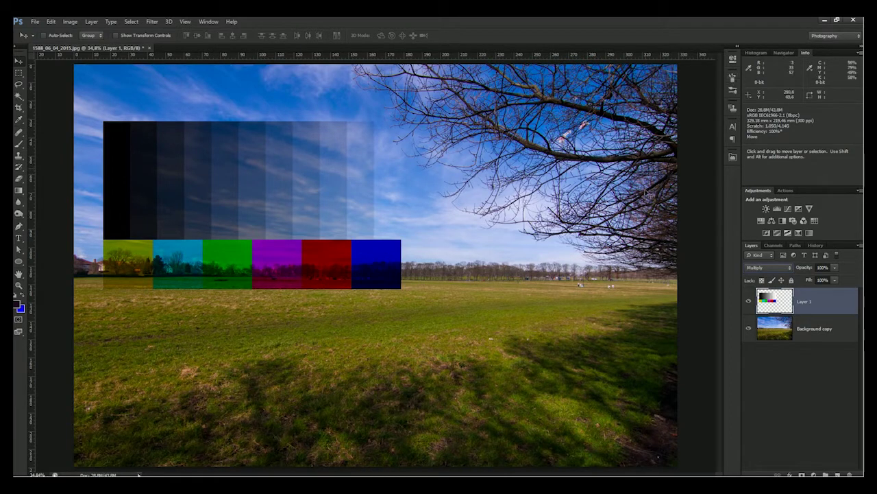
click(772, 328)
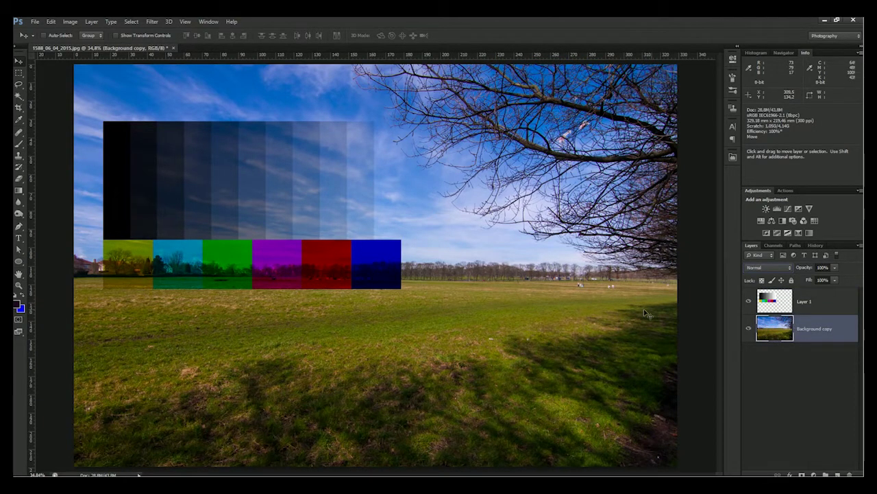
click(771, 302)
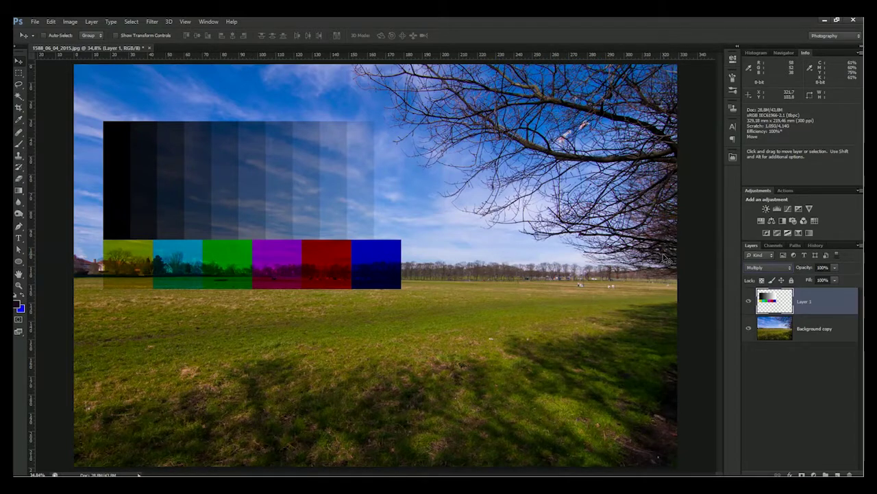
click(749, 302)
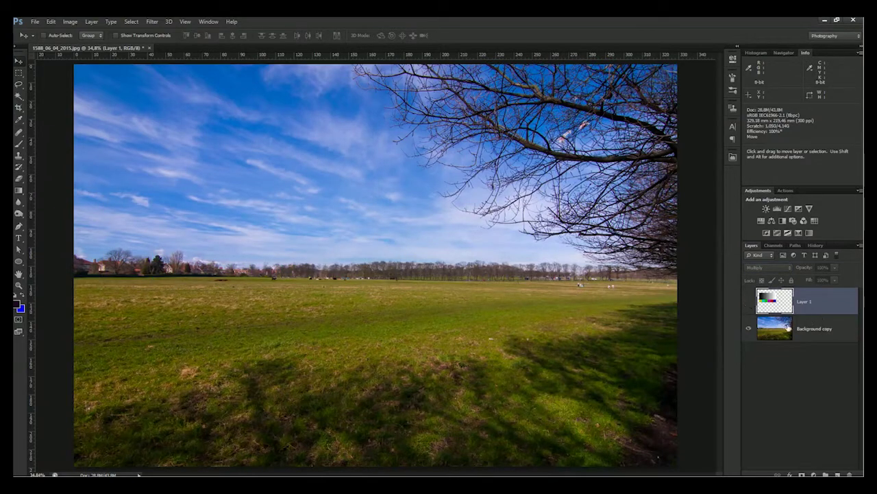
click(788, 327)
key(ctrl+j)
click(767, 269)
click(767, 70)
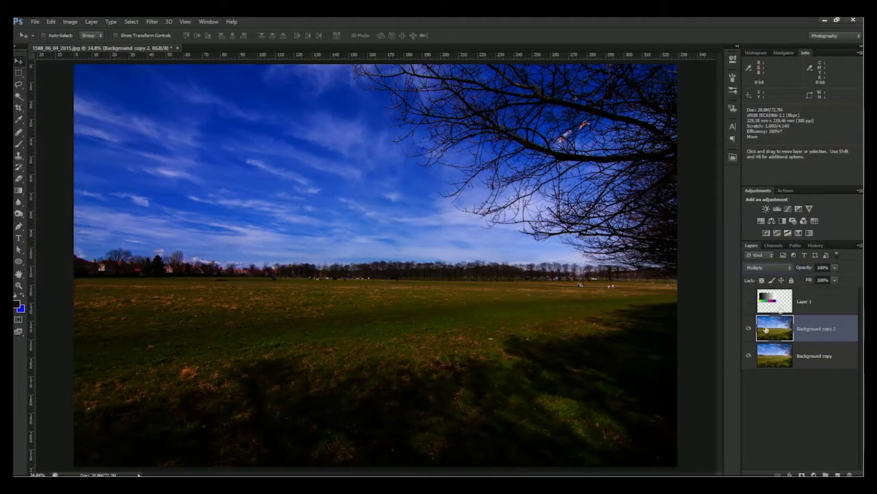
click(802, 474)
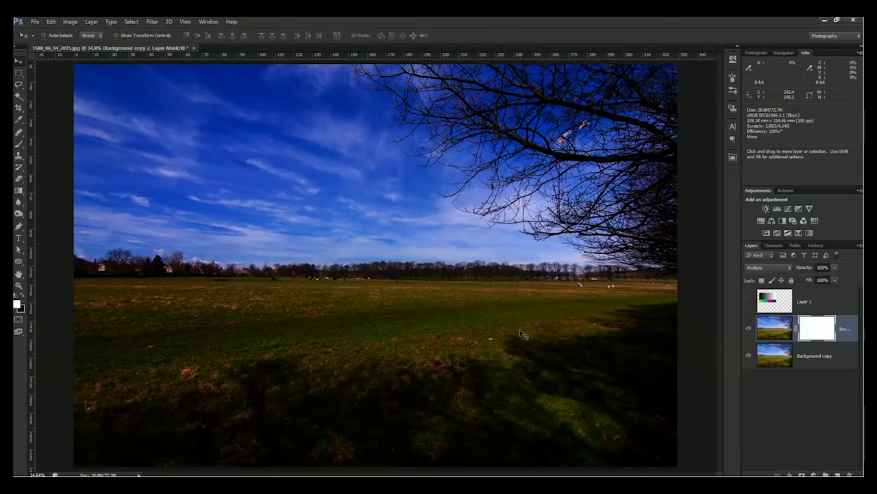
key(b)
mouse_move(534, 343)
mouse_down()
mouse_move(602, 354)
mouse_move(590, 413)
mouse_move(521, 471)
mouse_move(155, 382)
mouse_move(137, 374)
mouse_move(102, 308)
mouse_move(387, 334)
mouse_move(470, 329)
mouse_move(337, 313)
mouse_move(659, 327)
mouse_up()
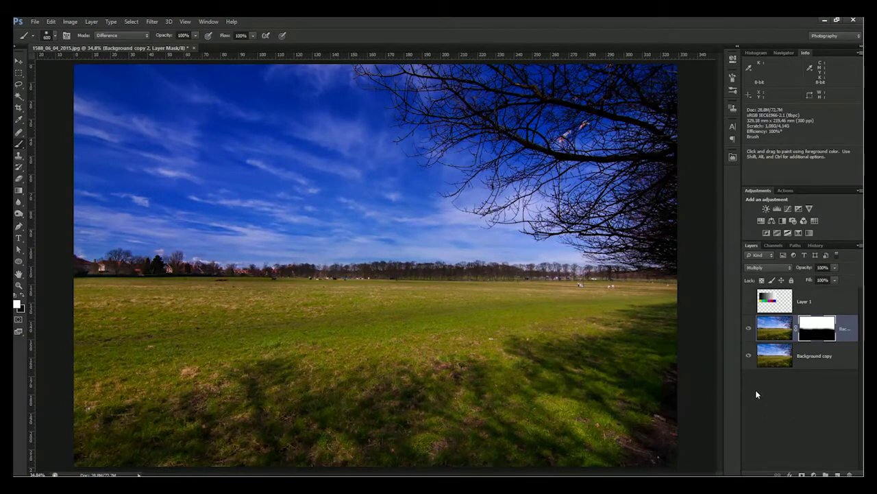
click(748, 330)
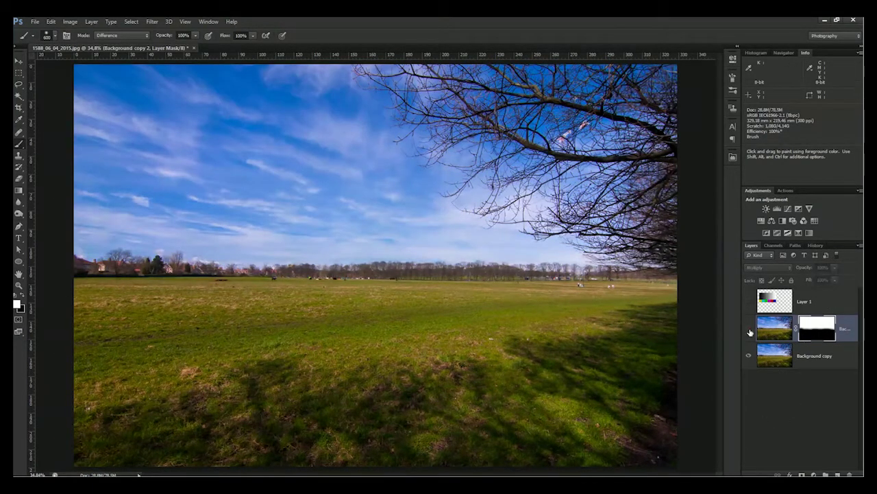
click(748, 329)
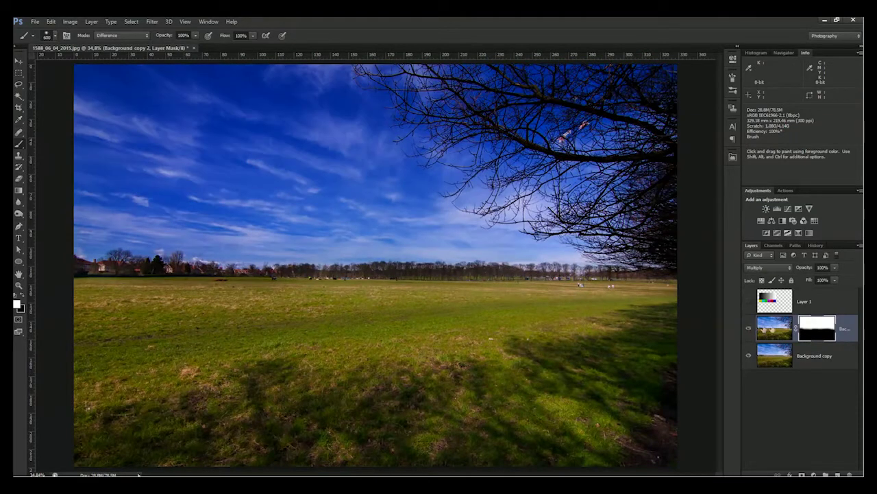
key(Delete)
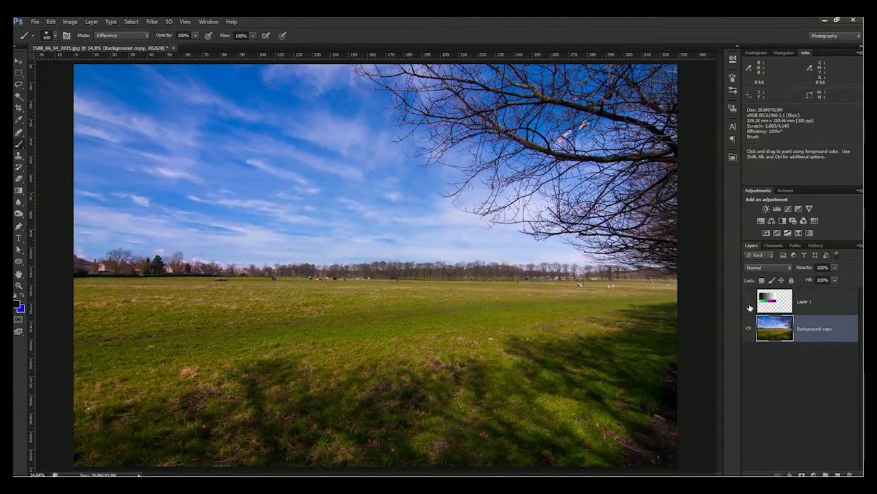
Show Layer 1, set it to Color Burn, and shift the colour bars slightly right
click(748, 300)
click(773, 268)
click(787, 296)
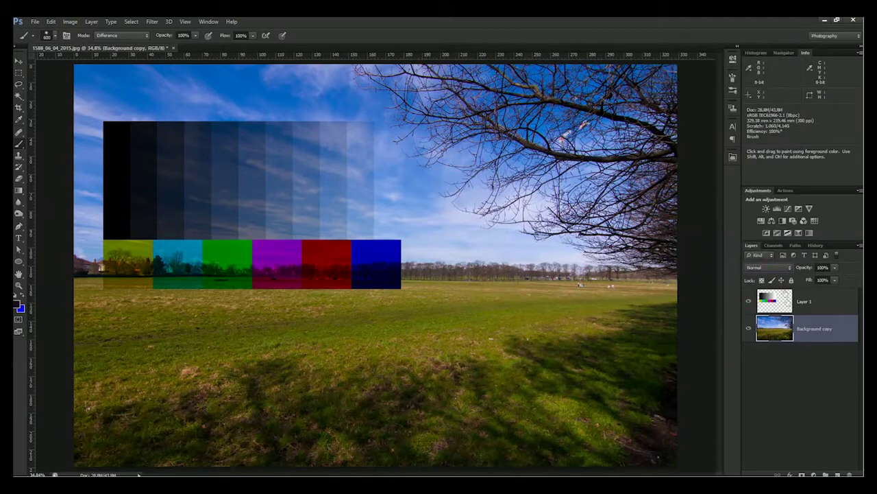
click(783, 269)
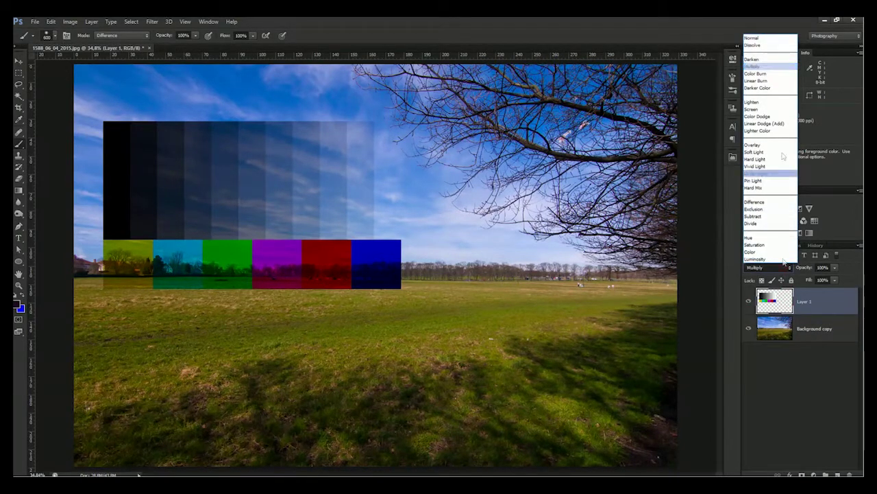
click(772, 73)
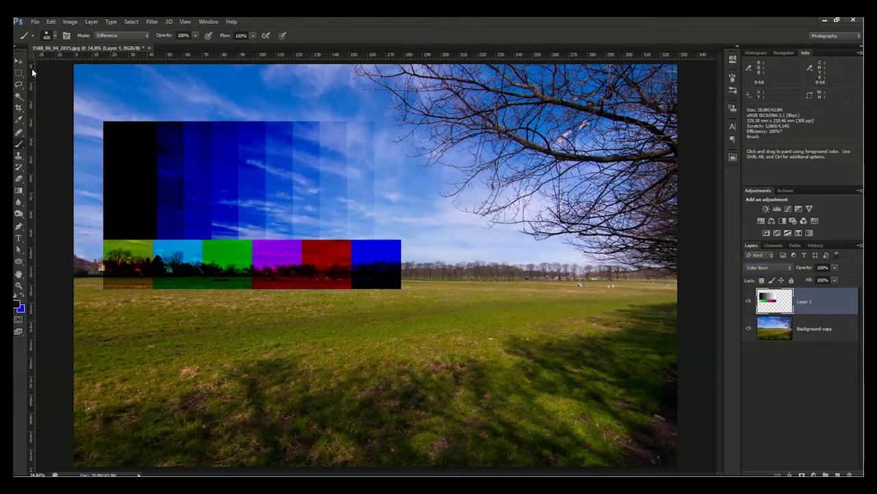
key(v)
drag(201, 190, 225, 190)
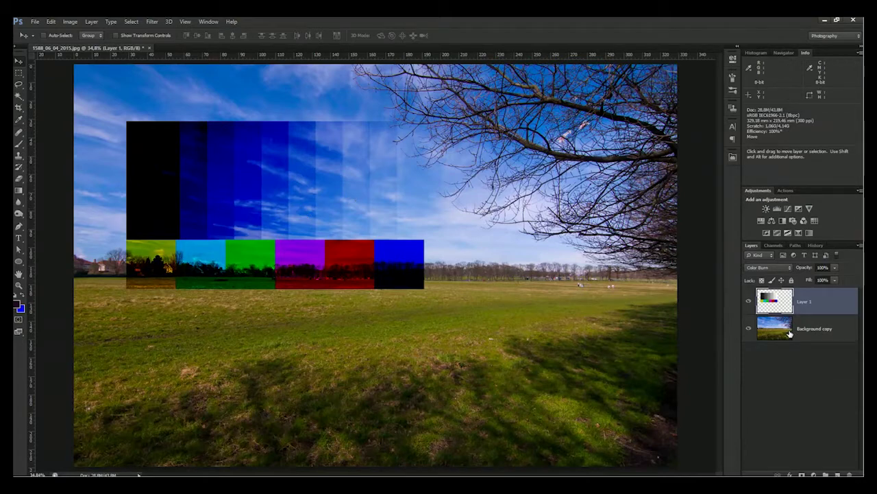
With a 500 px Burn brush, burn a dark blue patch into the sky while Layer 1 is hidden
click(18, 216)
click(57, 220)
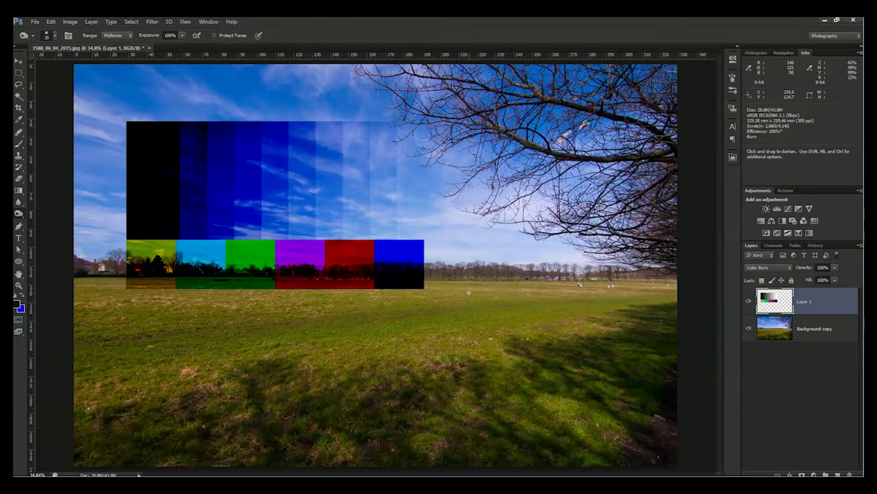
key(bracketright)
key(bracketright)
key(bracketright)
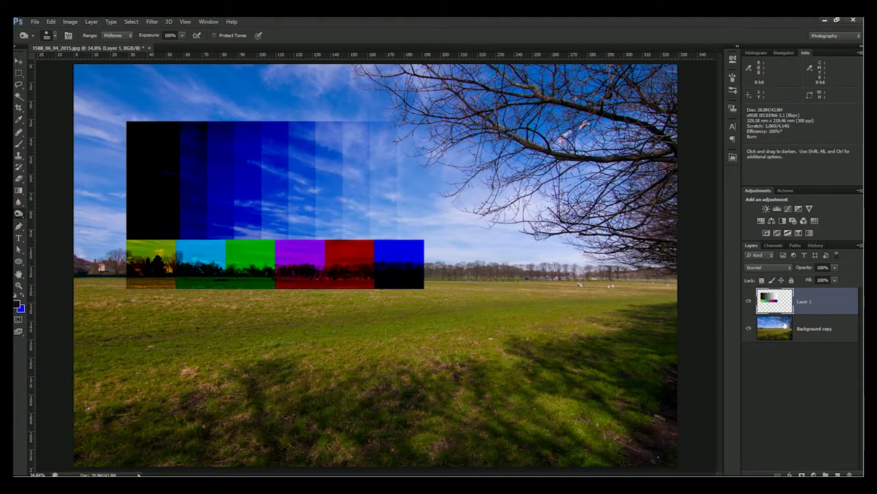
click(785, 326)
mouse_move(497, 310)
mouse_down()
mouse_move(357, 309)
mouse_move(425, 276)
mouse_up()
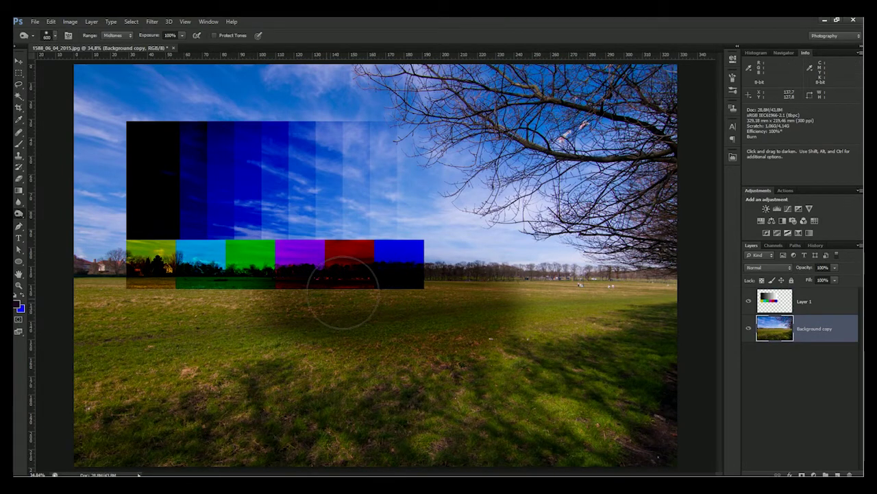
key(ctrl+z)
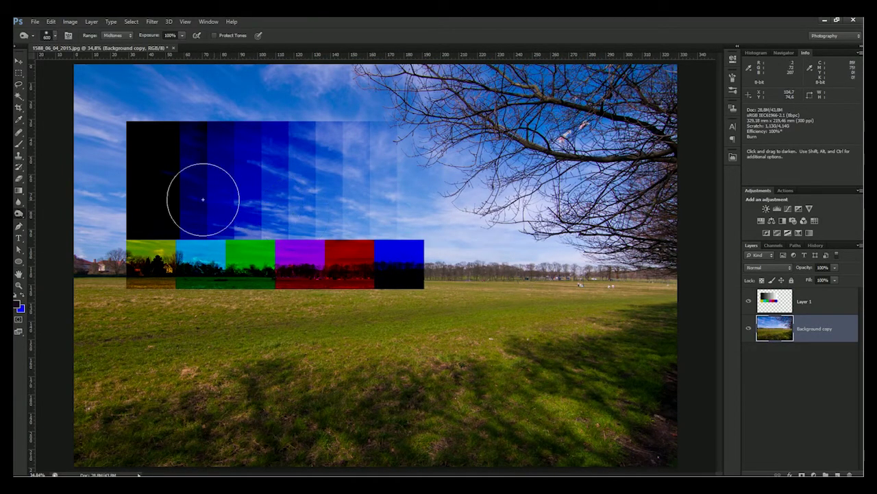
click(749, 301)
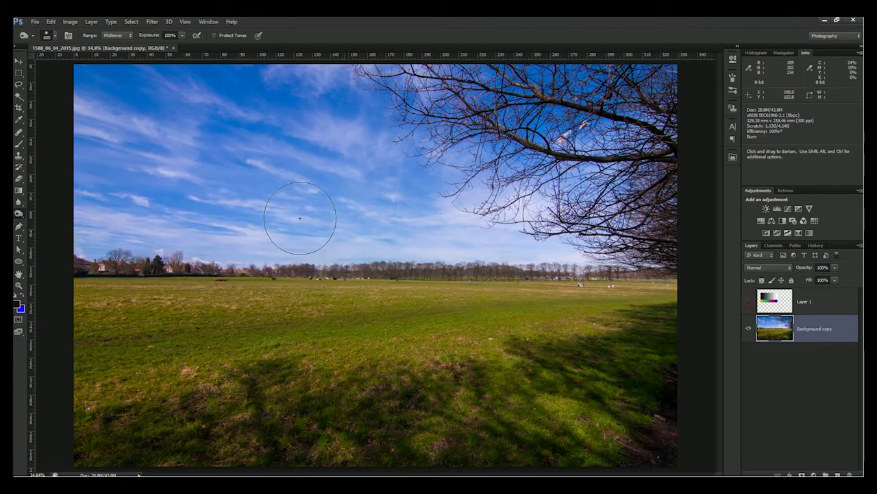
mouse_move(322, 218)
mouse_down()
mouse_move(295, 204)
mouse_move(251, 201)
mouse_up()
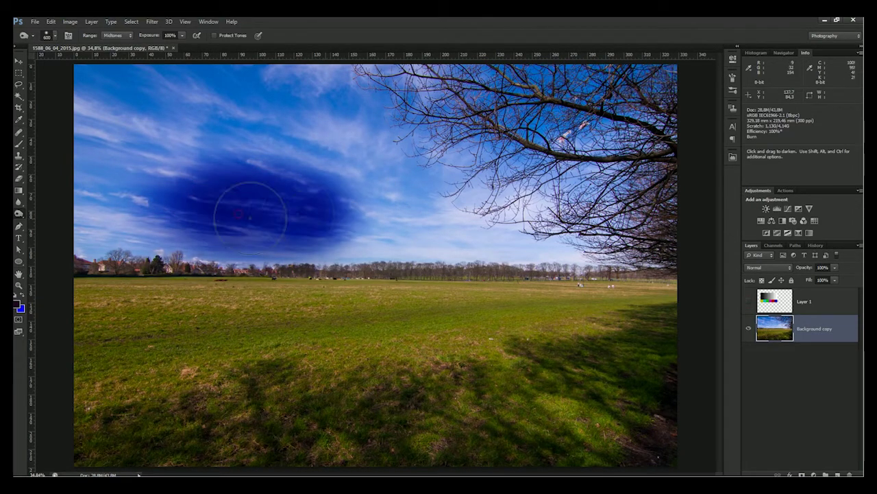
Show the colour bars, move them toward right-centre, and revert History to before the burning
click(748, 301)
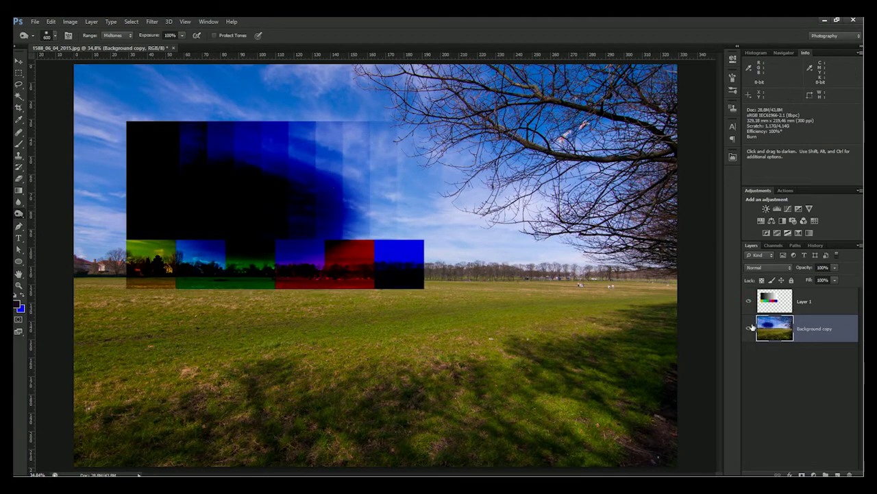
click(781, 301)
key(v)
key(alt+shift+b)
drag(274, 166, 446, 215)
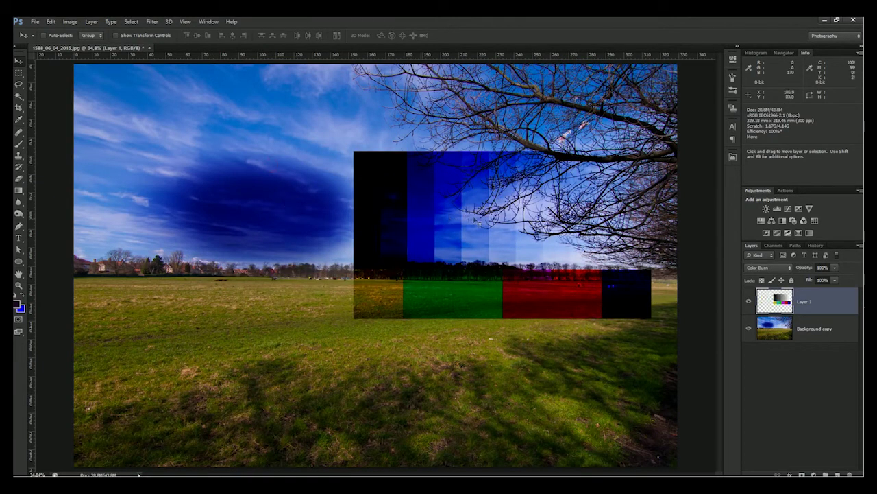
click(815, 245)
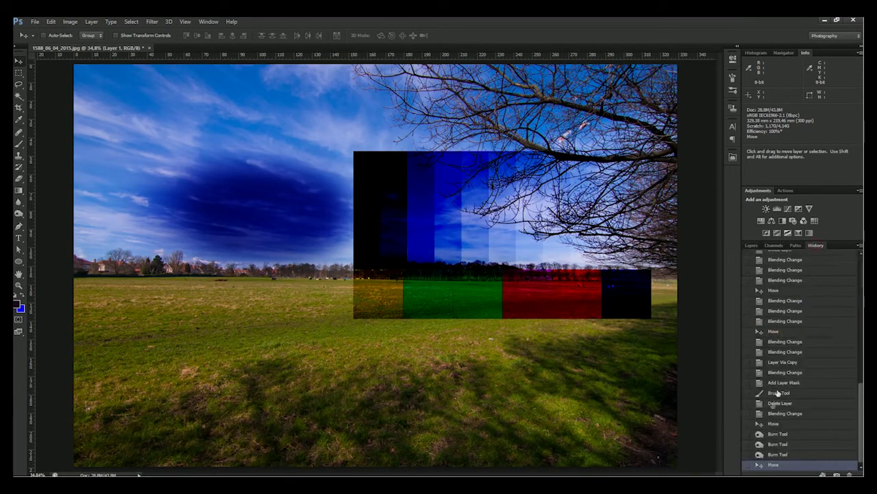
click(776, 424)
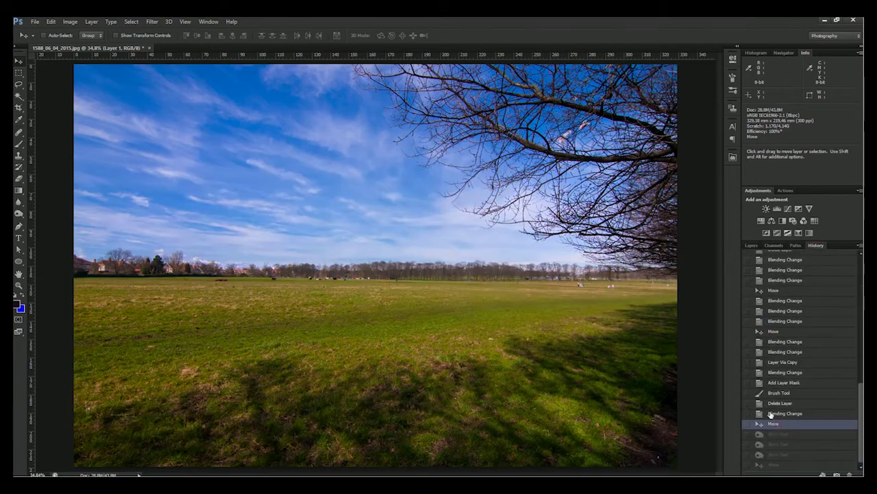
Nudge the colour bars and set Layer 1 to Linear Burn
click(752, 244)
click(748, 300)
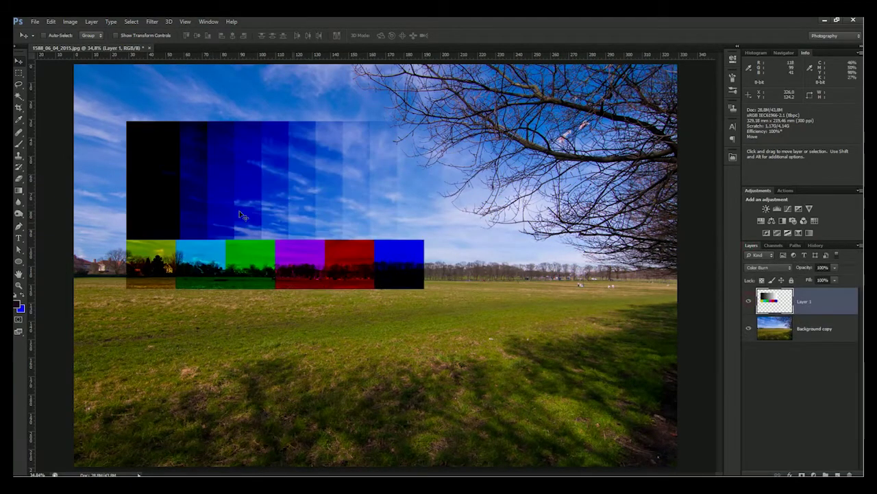
drag(255, 212, 232, 196)
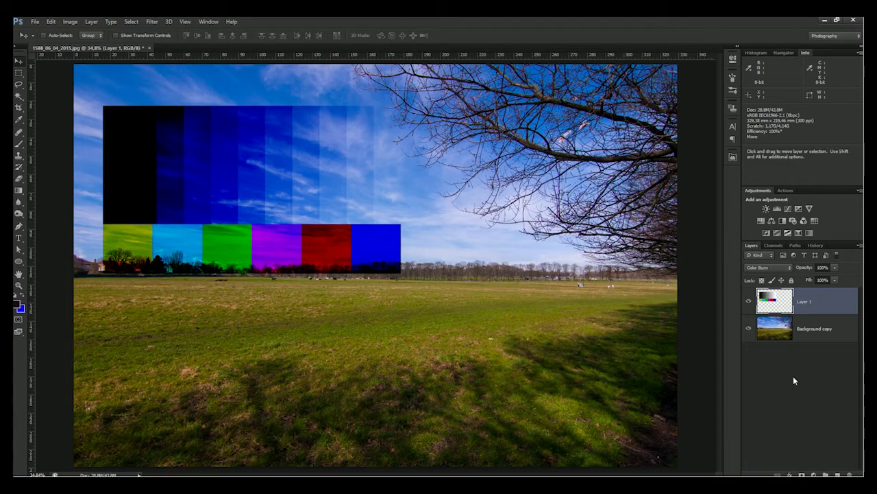
click(772, 268)
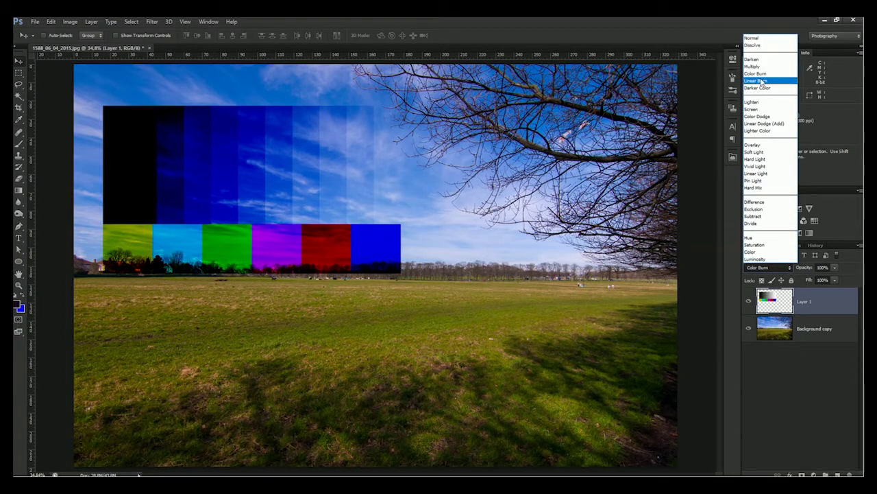
click(760, 81)
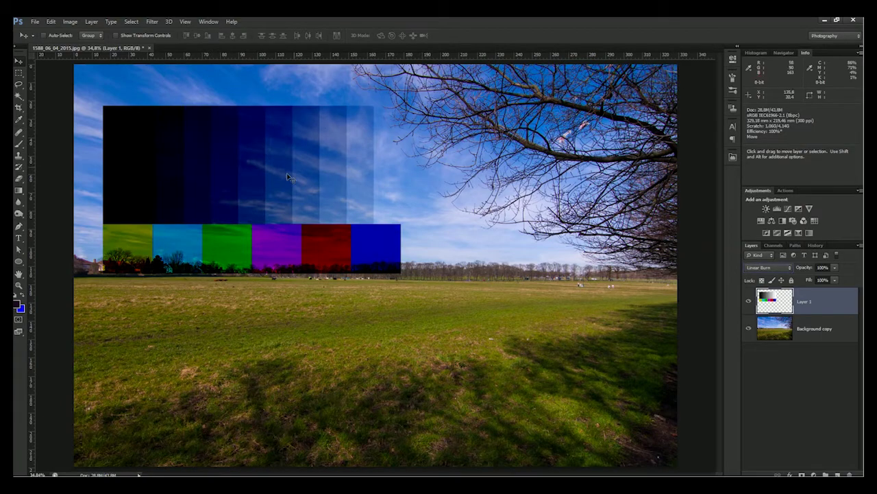
mouse_move(286, 186)
mouse_down()
mouse_move(368, 301)
mouse_move(471, 294)
mouse_move(423, 313)
mouse_move(333, 323)
mouse_move(329, 332)
mouse_move(286, 184)
mouse_move(313, 185)
mouse_up()
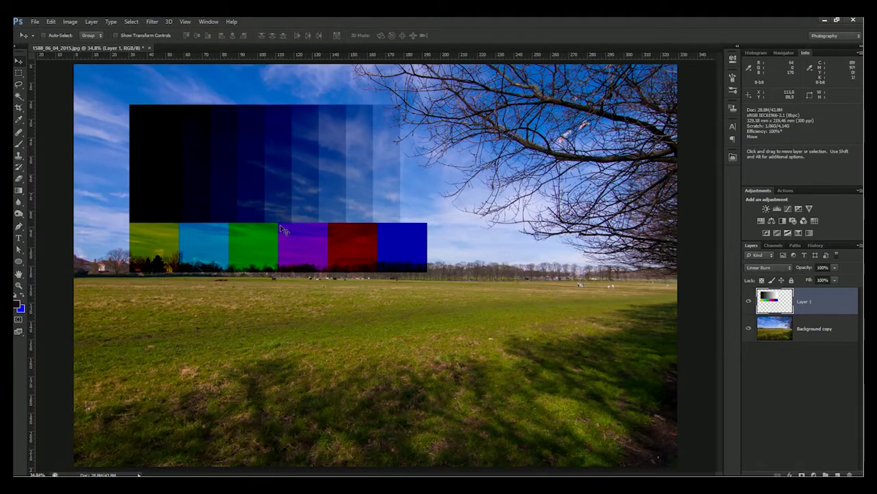
Compare Multiply and Color Burn, return to Linear Burn, move the bars up-left, and hide Layer 1
click(769, 269)
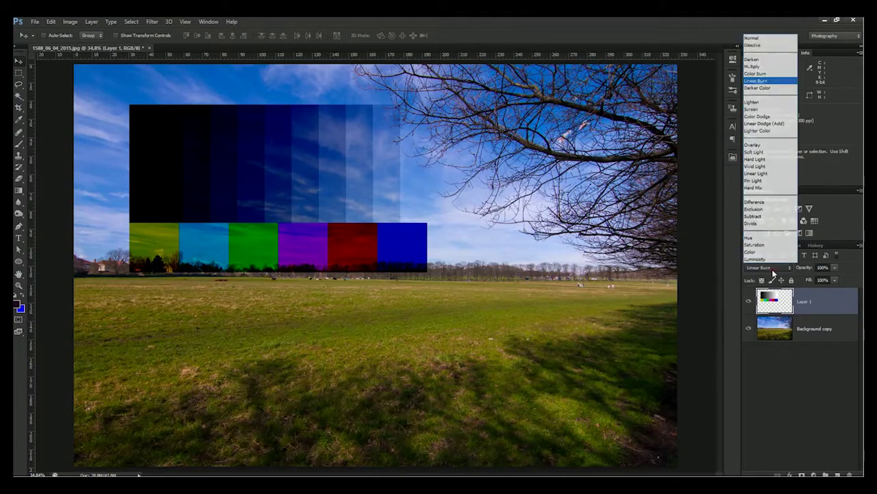
scroll(769, 269, up, 1)
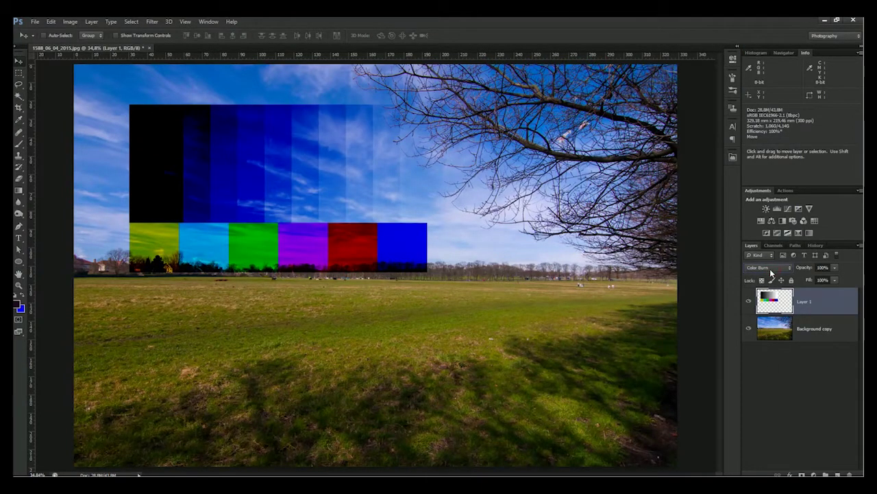
scroll(769, 269, up, 1)
scroll(770, 269, down, 1)
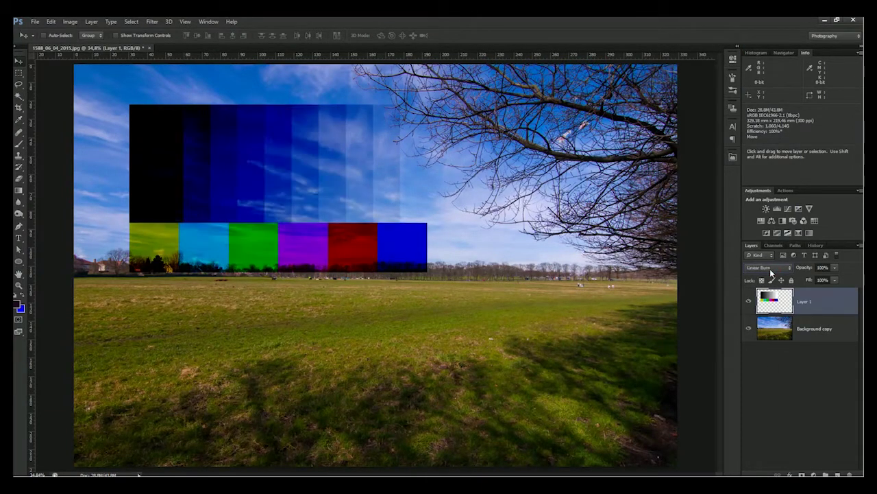
scroll(770, 269, down, 1)
scroll(770, 269, up, 1)
scroll(770, 269, up, 1)
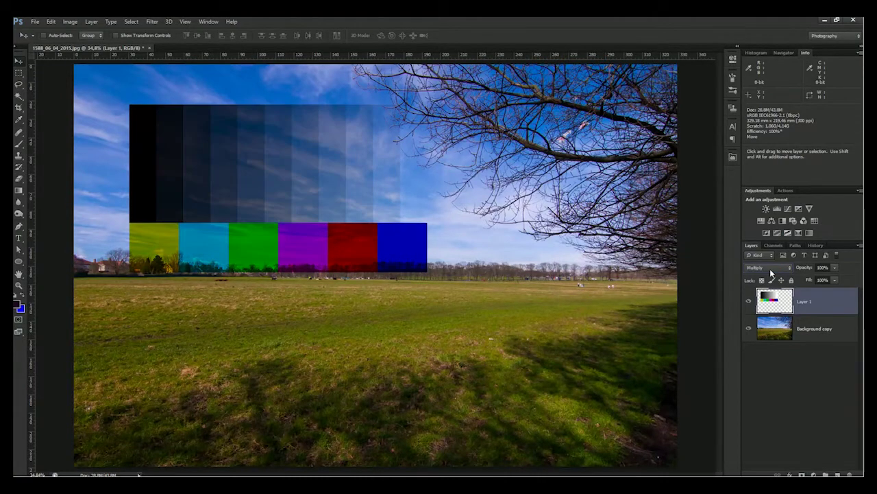
scroll(770, 268, down, 2)
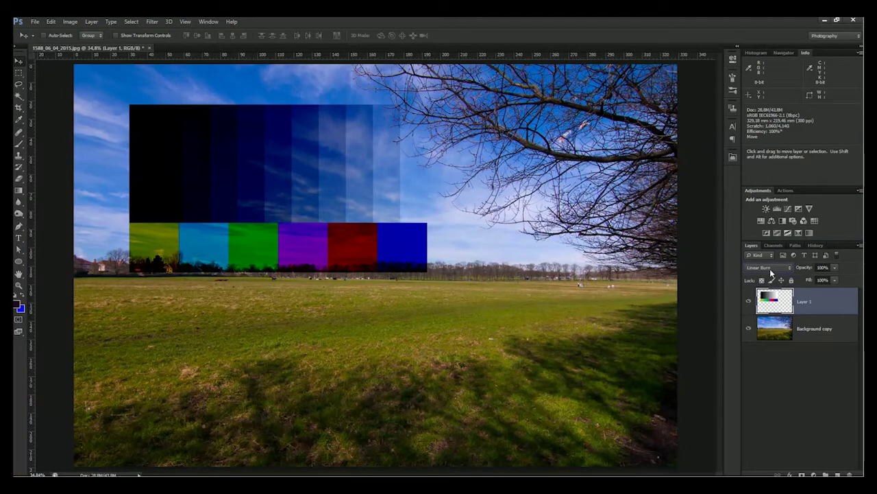
scroll(769, 269, up, 1)
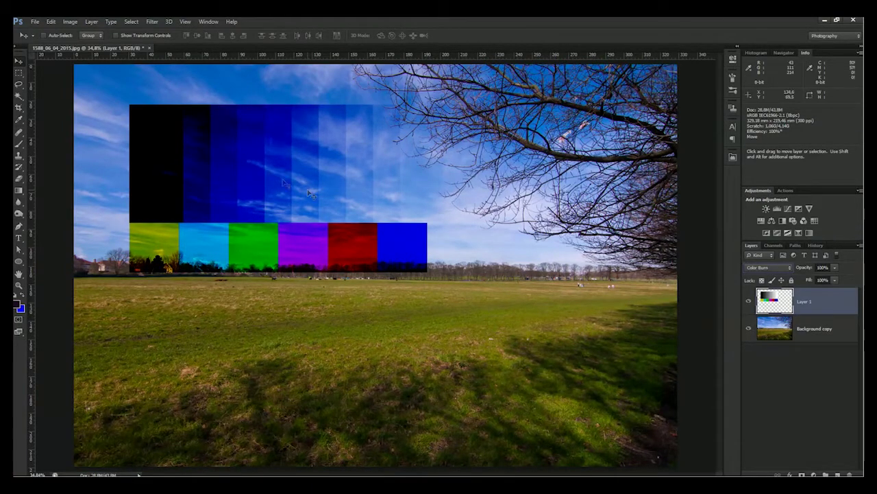
key(shift+plus)
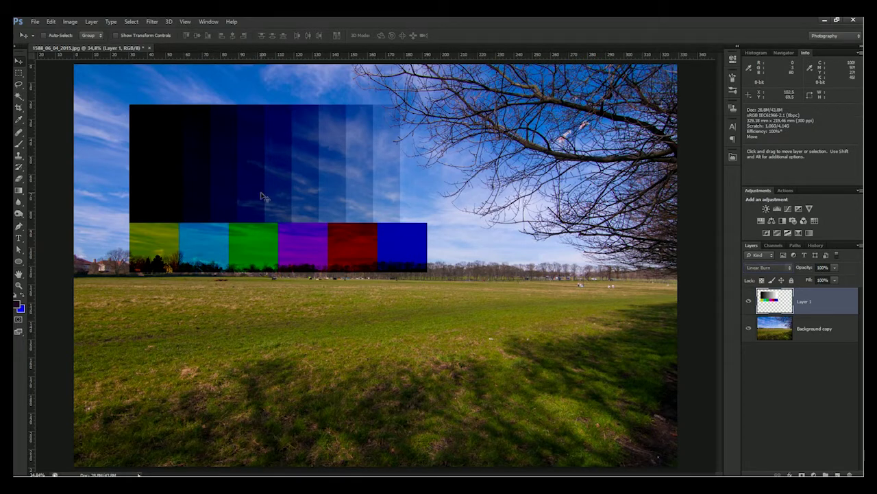
drag(263, 194, 234, 171)
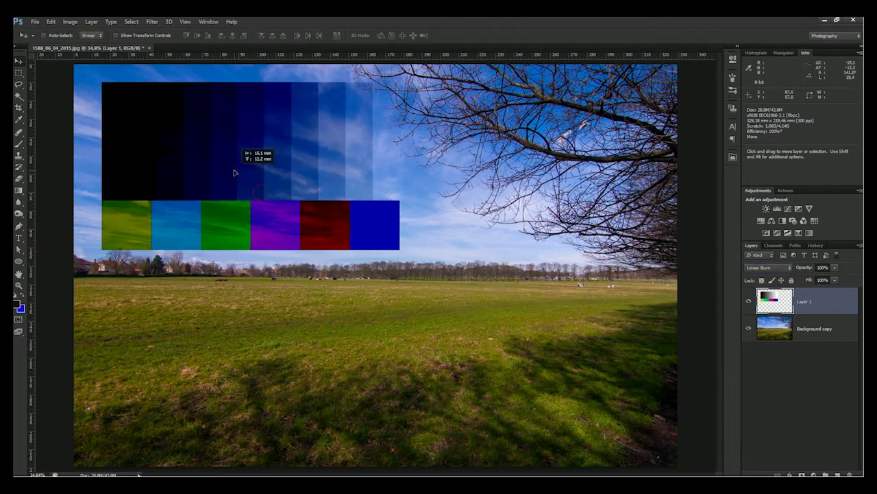
click(749, 300)
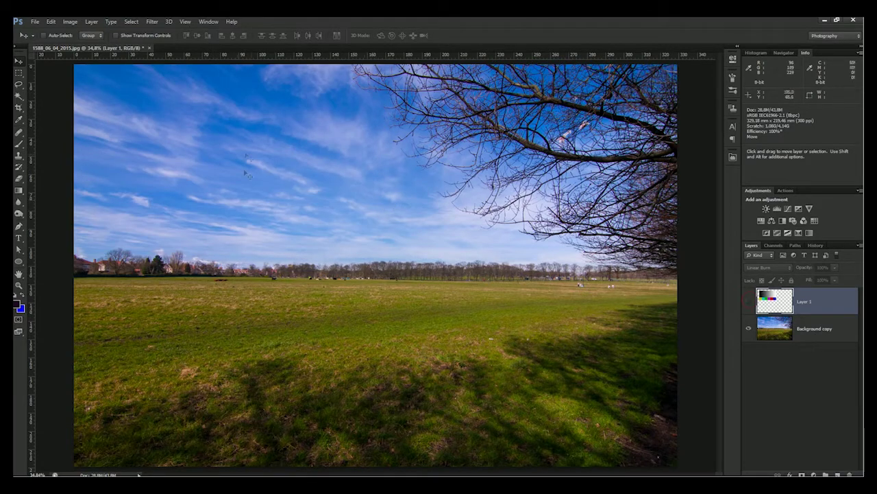
Open 0427__07_09_2010 (Copy).jpg, the woman-by-tree photo, through Open Document
right_click(264, 47)
click(302, 94)
click(481, 136)
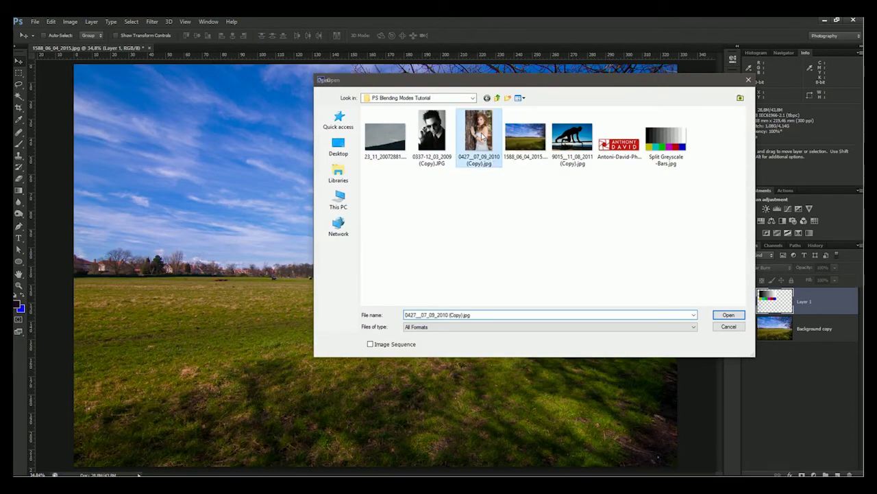
double_click(482, 135)
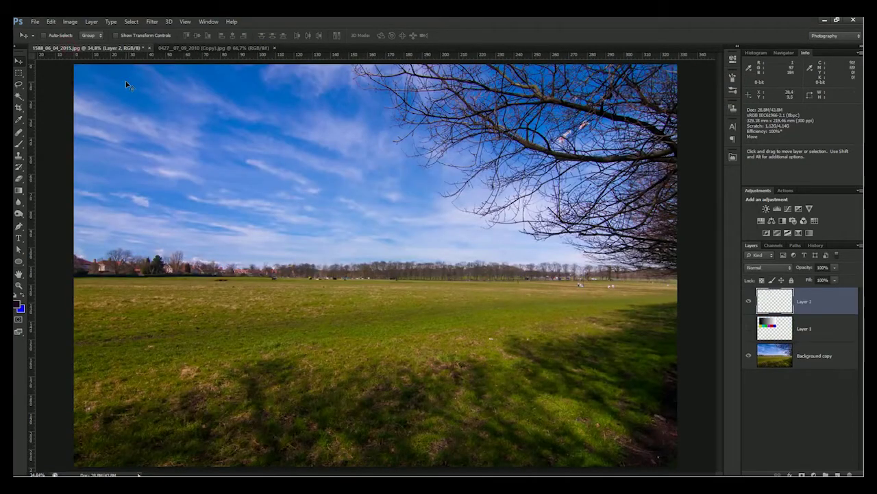
Paste two copies of the woman photo side by side in the upper sky as Layers 2 and 3
key(ctrl+v)
drag(388, 247, 195, 152)
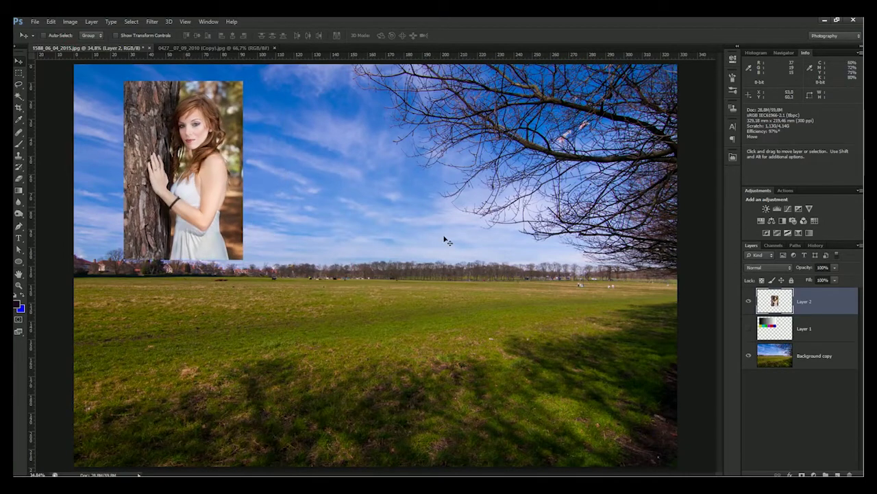
key(ctrl+v)
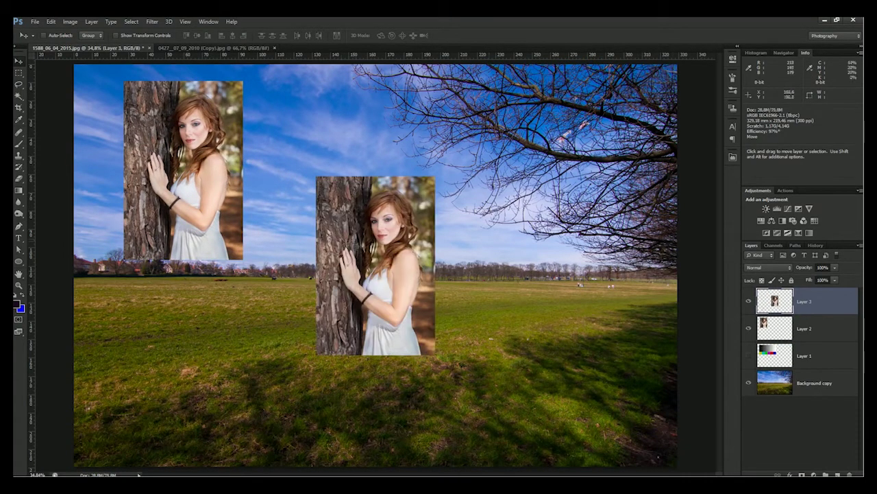
drag(376, 255, 327, 160)
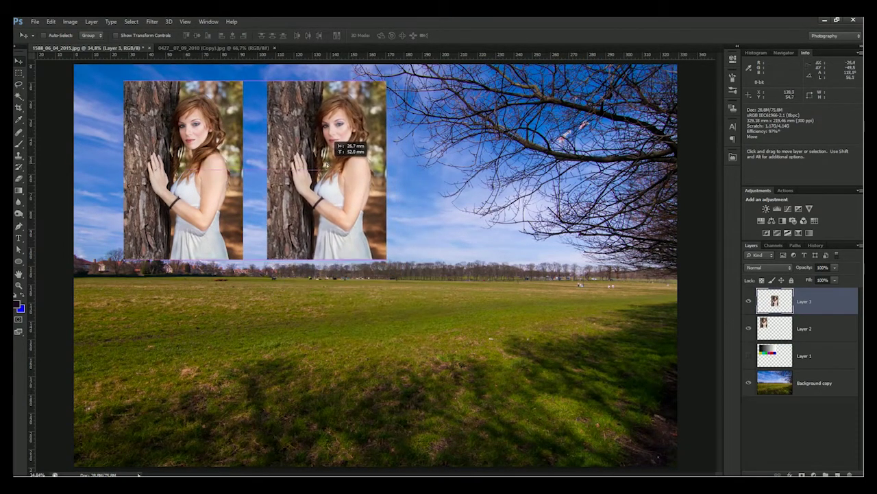
click(777, 332)
click(834, 268)
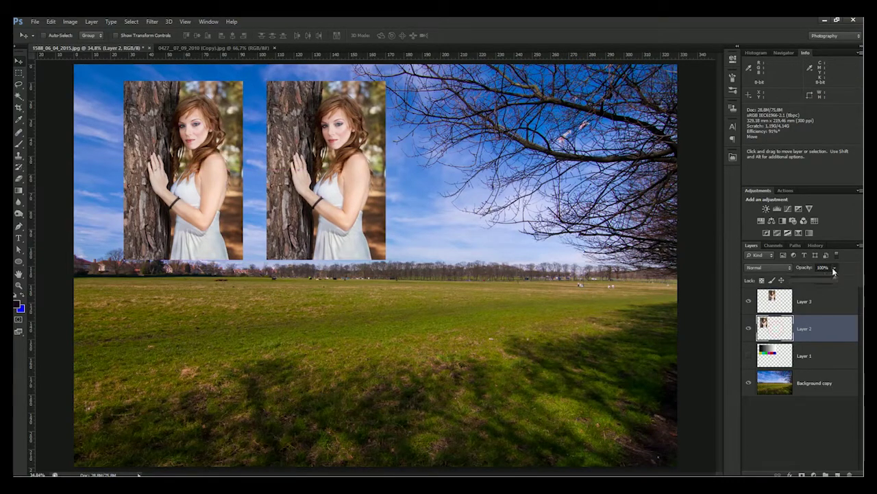
Set Layer 2 (left portrait) to 50% opacity and Linear Burn
click(826, 267)
text(50)
key(Return)
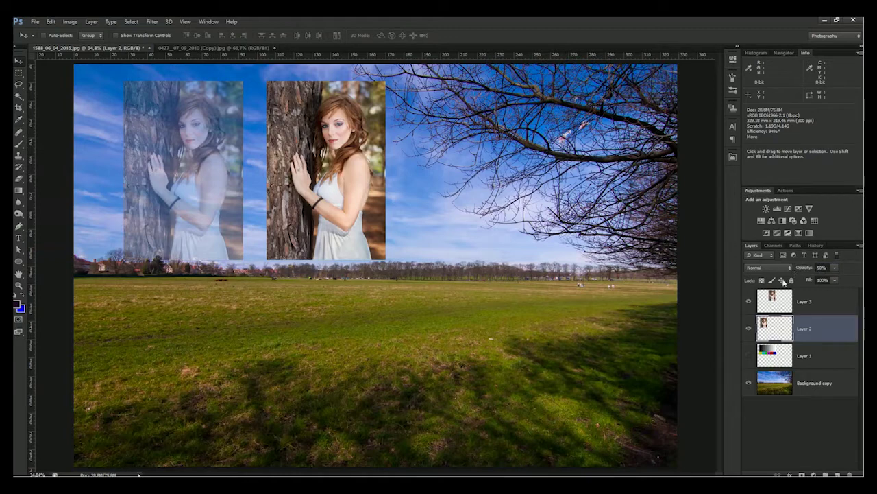
click(778, 269)
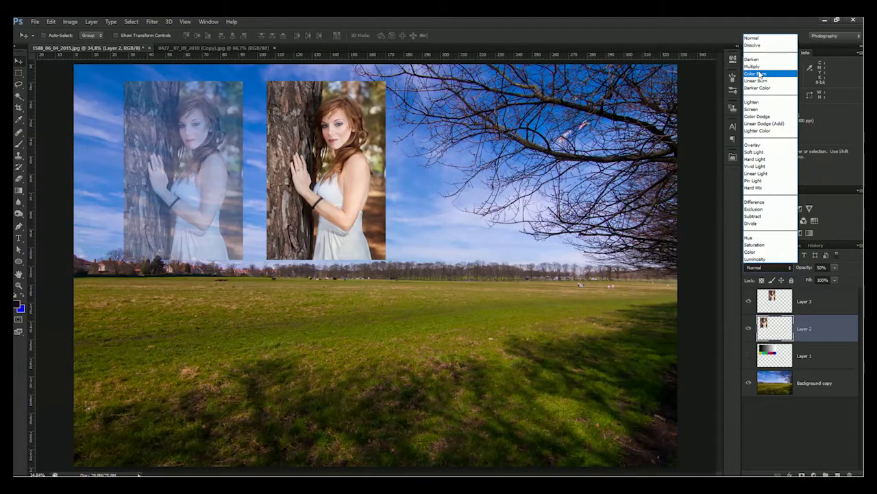
click(759, 81)
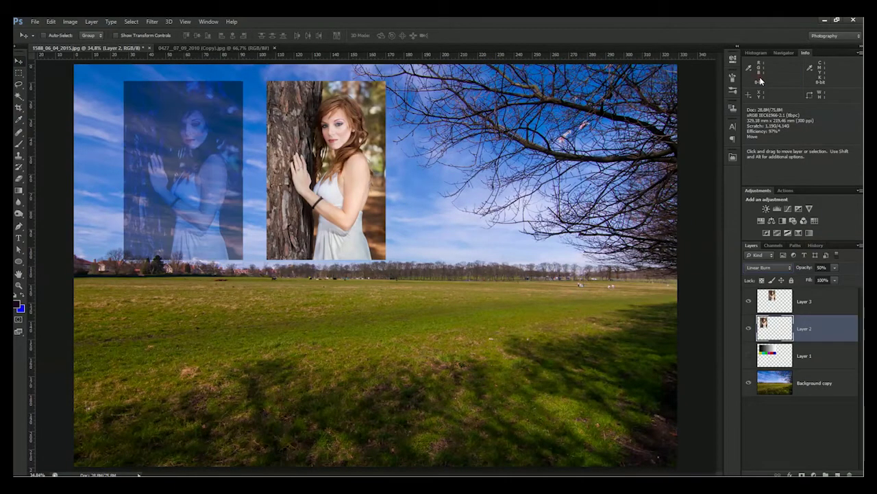
Set Layer 3 (right portrait) to Linear Burn with 50% fill
click(807, 307)
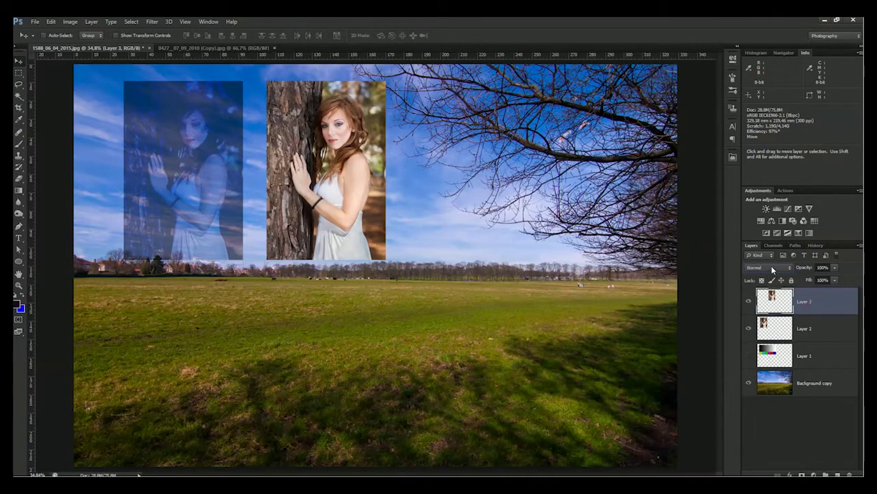
click(769, 268)
click(758, 82)
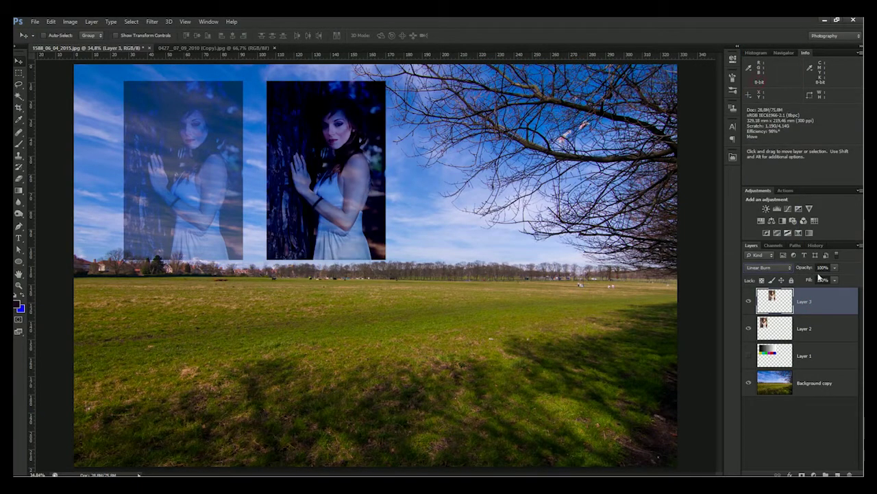
click(807, 326)
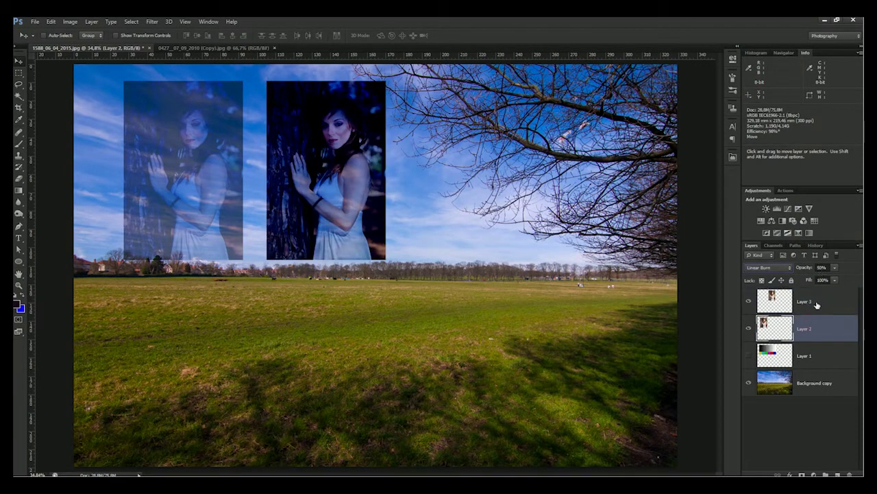
click(816, 303)
click(826, 279)
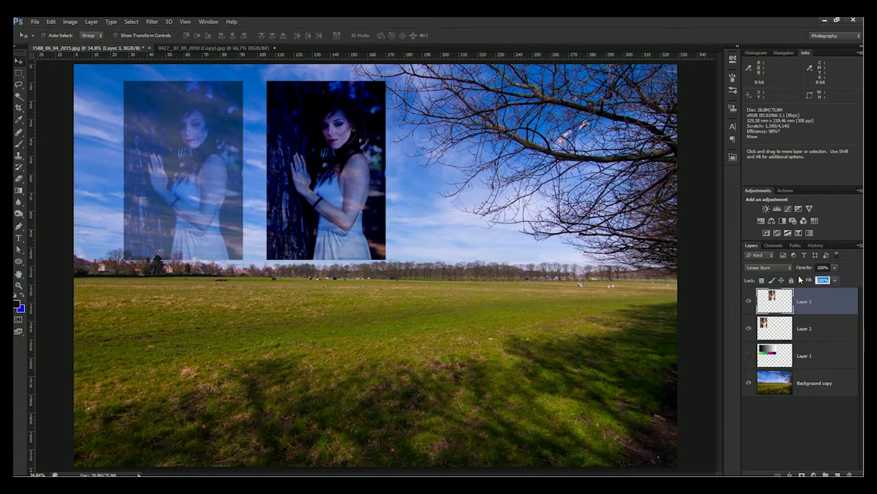
text(50)
key(Return)
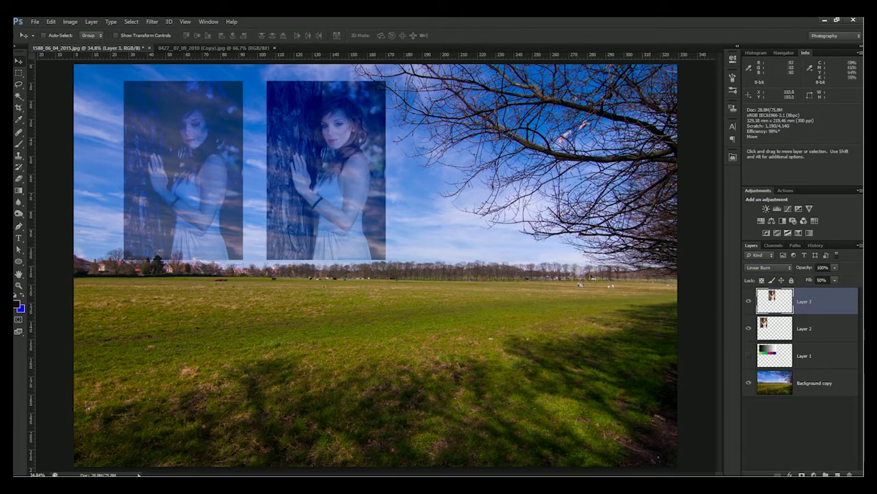
click(806, 329)
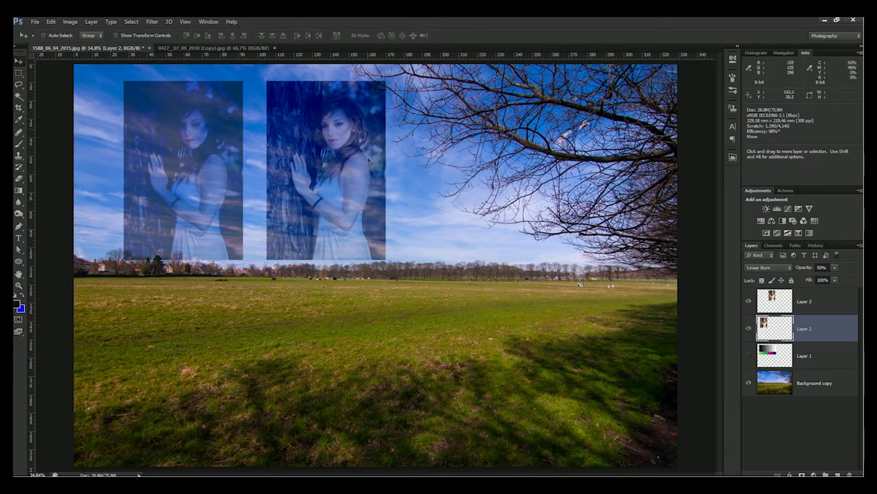
click(772, 269)
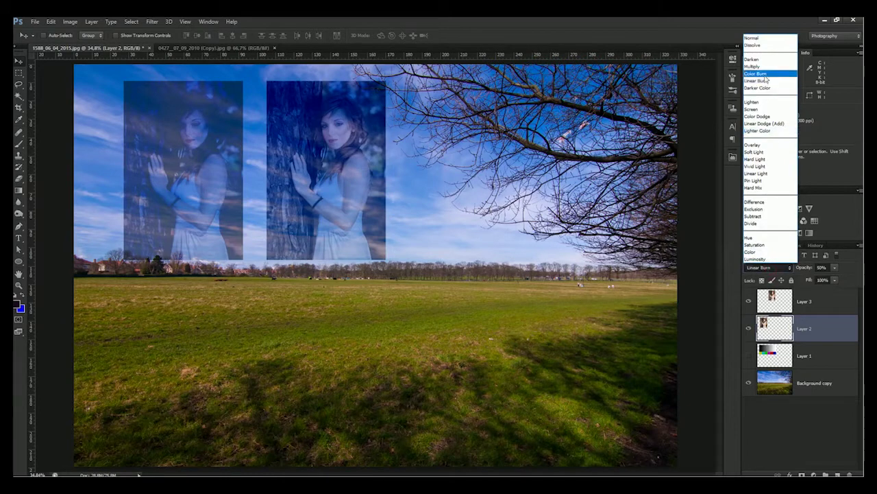
Switch both portrait layers to Color Burn
click(764, 73)
click(807, 296)
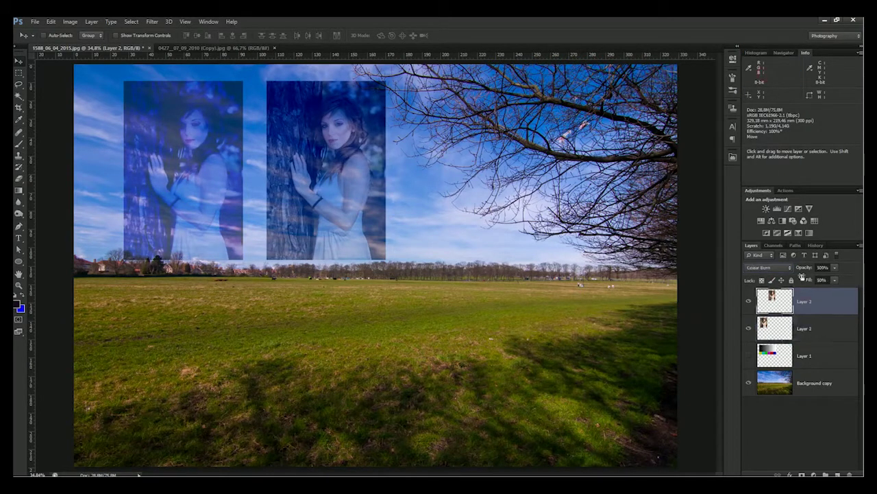
click(772, 268)
click(764, 74)
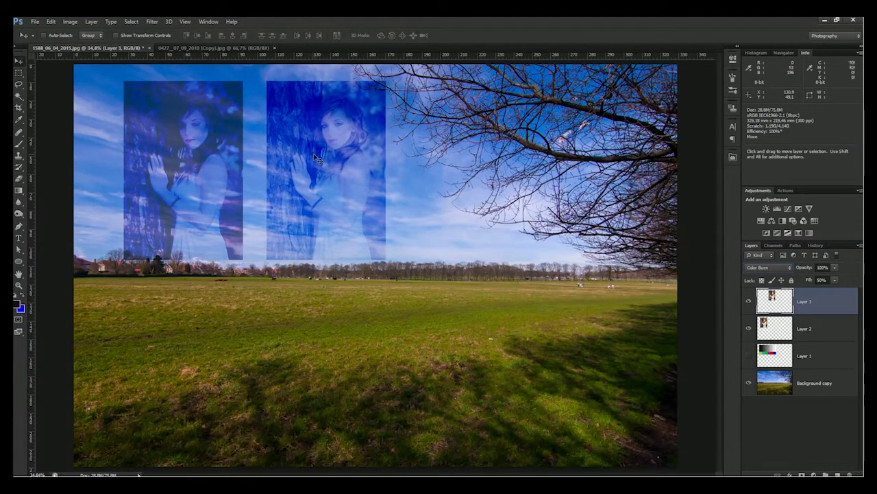
Change both portraits to Darken and add a new empty layer
click(764, 267)
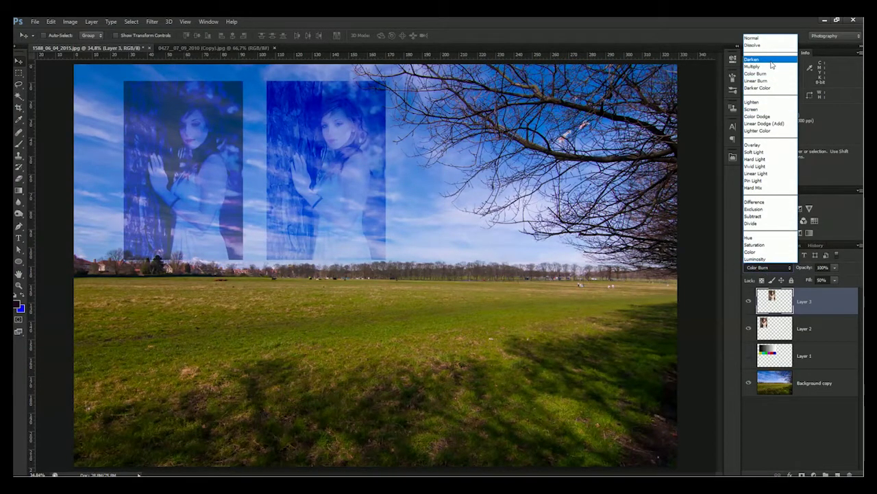
click(772, 61)
click(783, 324)
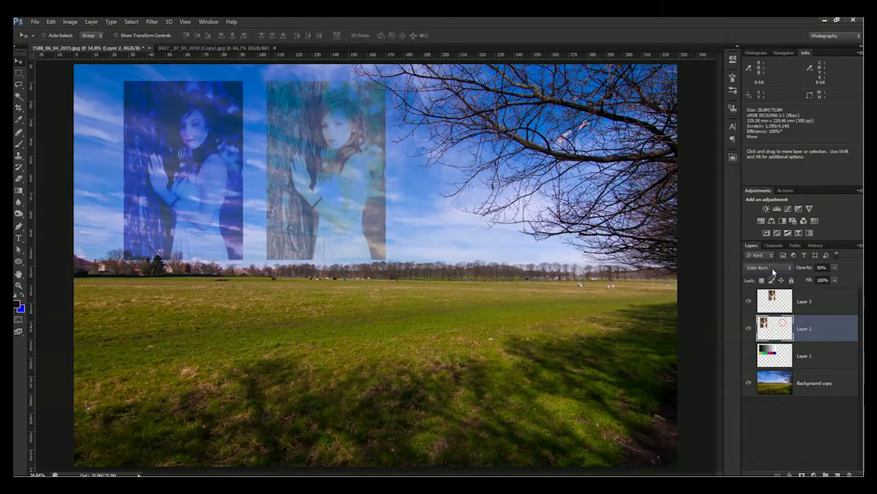
click(772, 266)
click(753, 60)
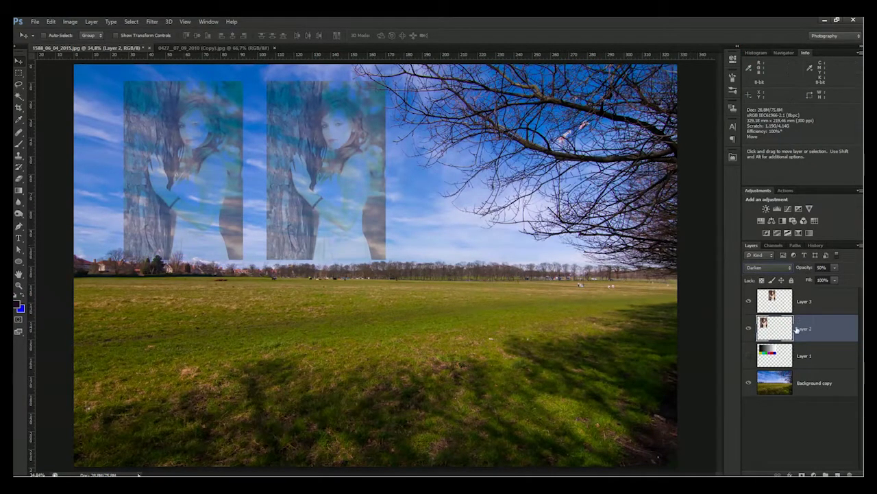
click(803, 307)
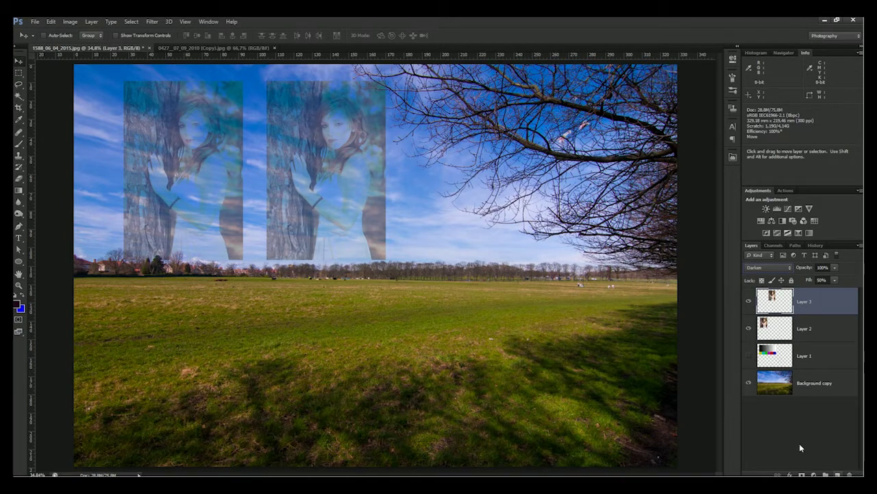
click(839, 474)
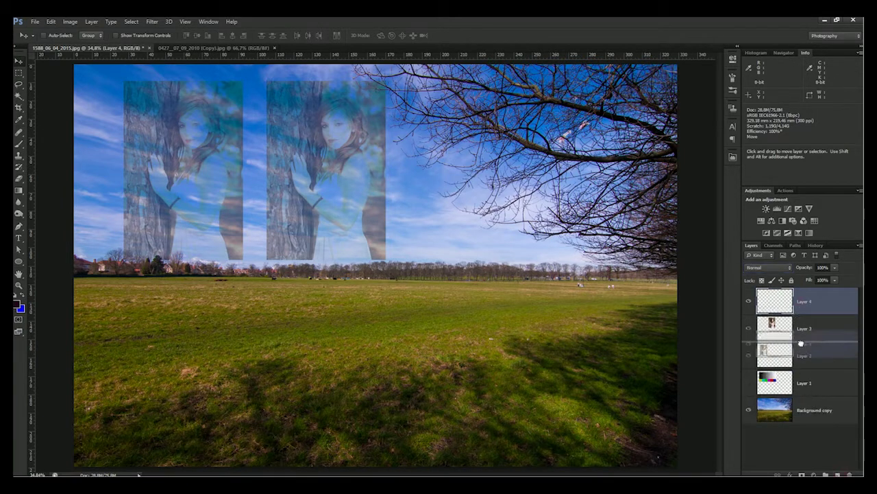
Move Layer 4 below the portraits and fill it with mid-grey (RGB 140/139/140)
drag(798, 314, 802, 366)
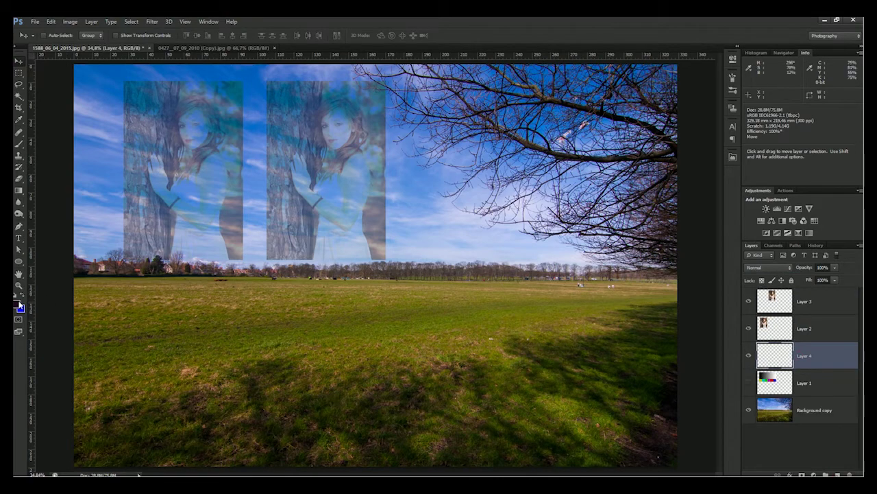
click(19, 306)
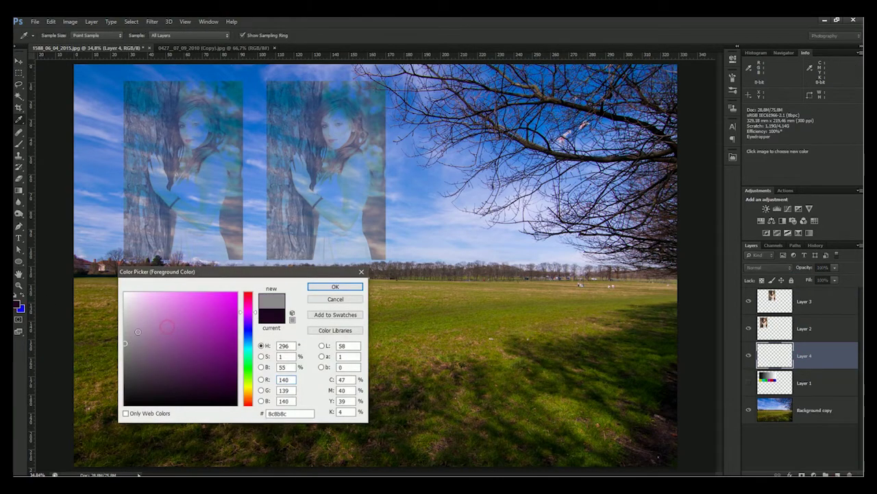
click(335, 287)
key(alt+BackSpace)
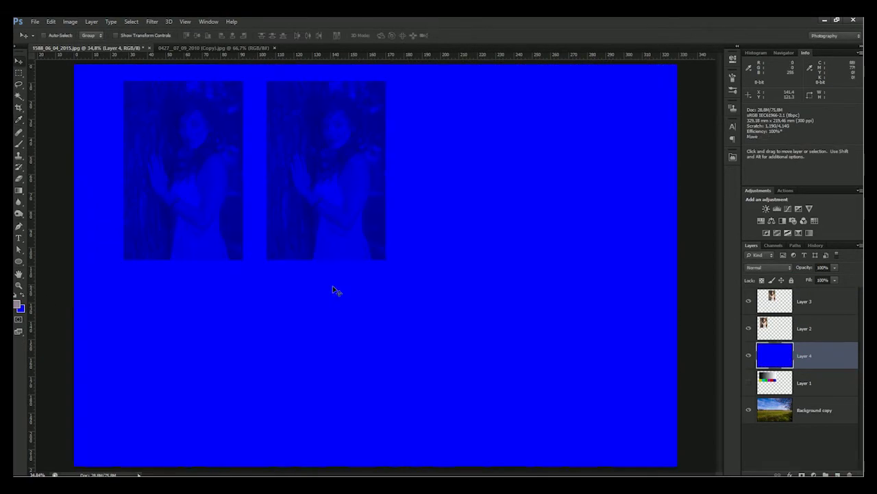
key(ctrl+BackSpace)
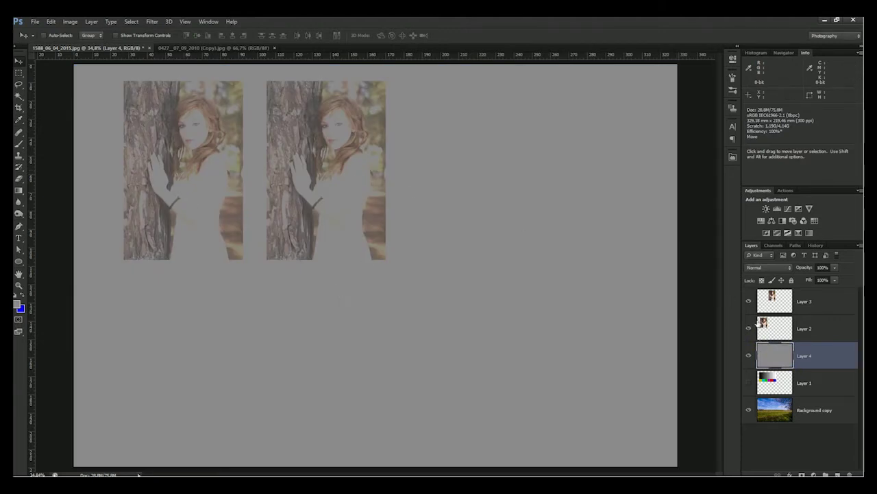
Set Layer 3 and Layer 2 portraits to Color Burn over the grey layer
click(802, 305)
click(773, 267)
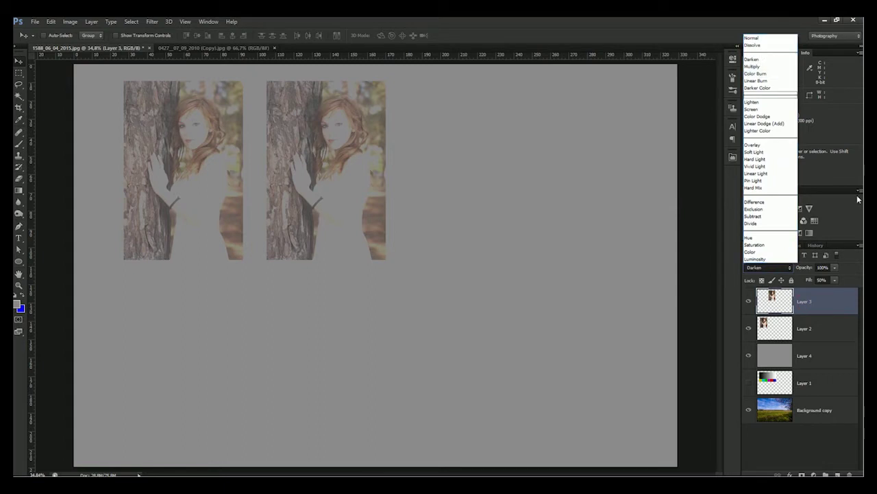
click(764, 74)
click(781, 329)
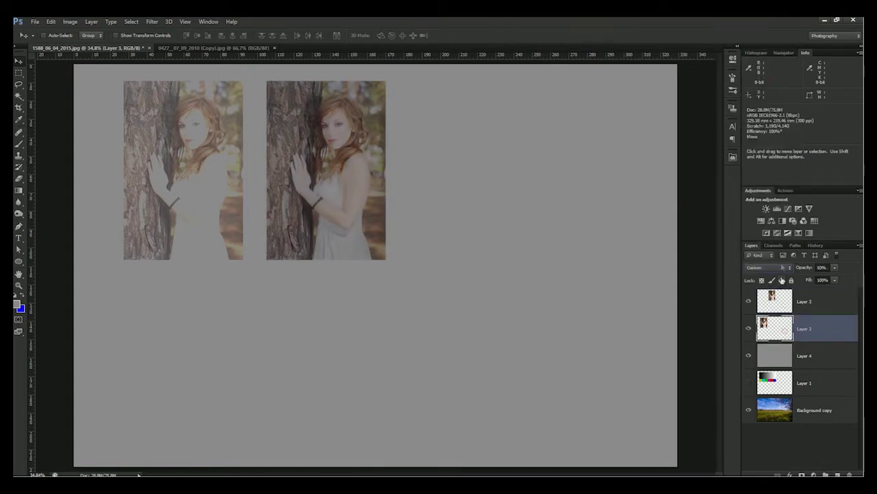
click(769, 268)
click(763, 73)
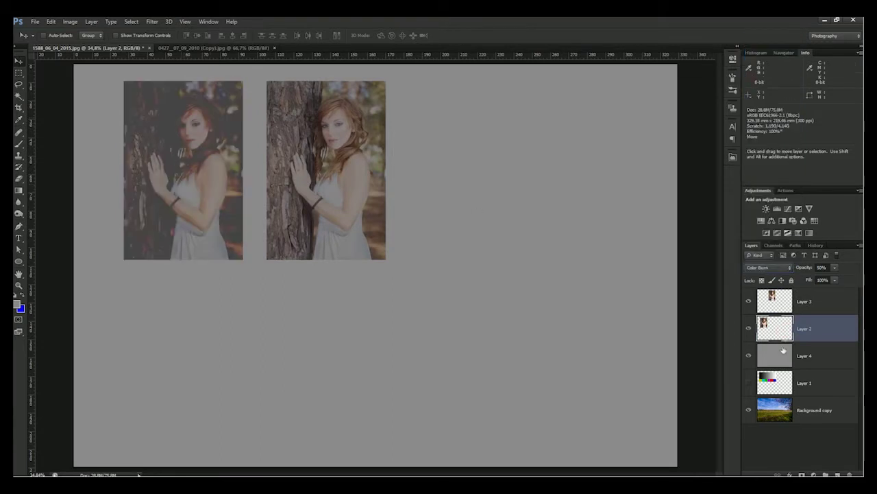
Delete Layers 3, 2 and 4 together to reveal the field photo
click(799, 308)
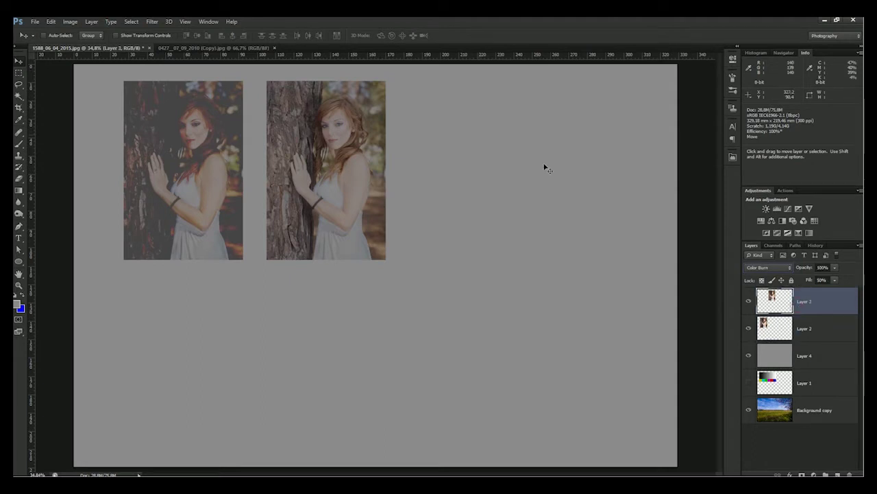
shift+click(803, 362)
drag(804, 317, 850, 474)
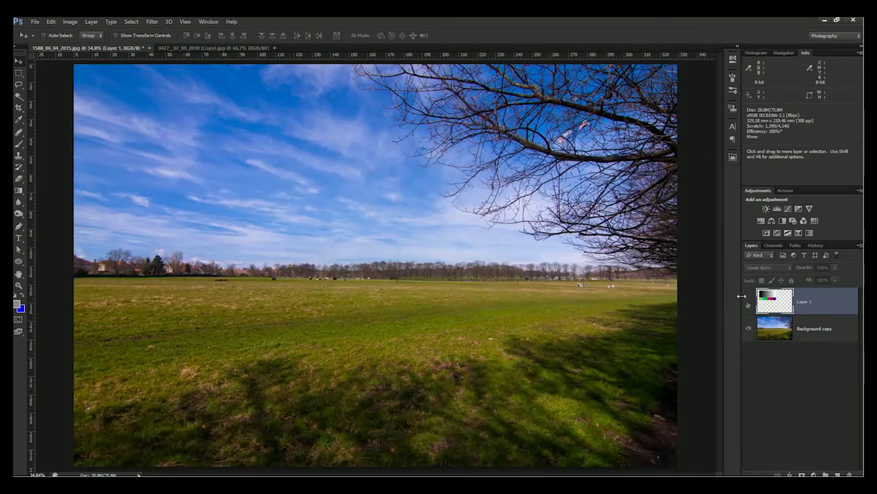
Show Layer 1, set it to Darker Color, and move the bars down and right
click(749, 301)
click(766, 267)
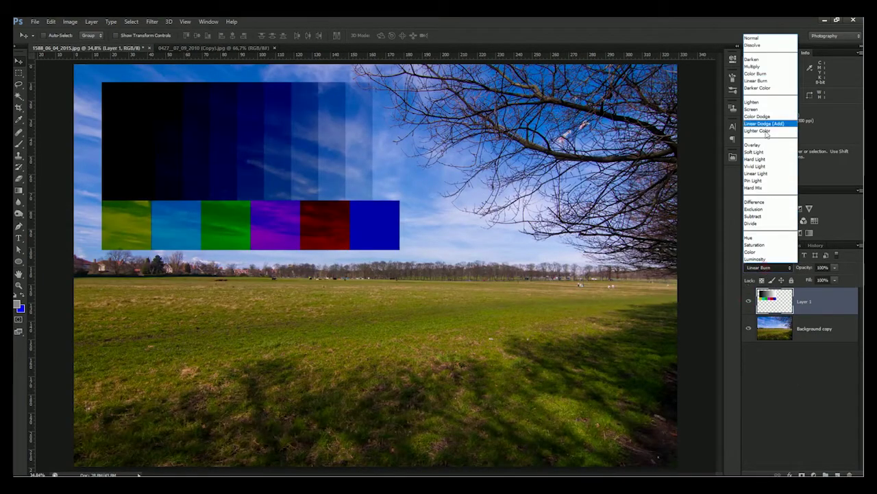
click(773, 88)
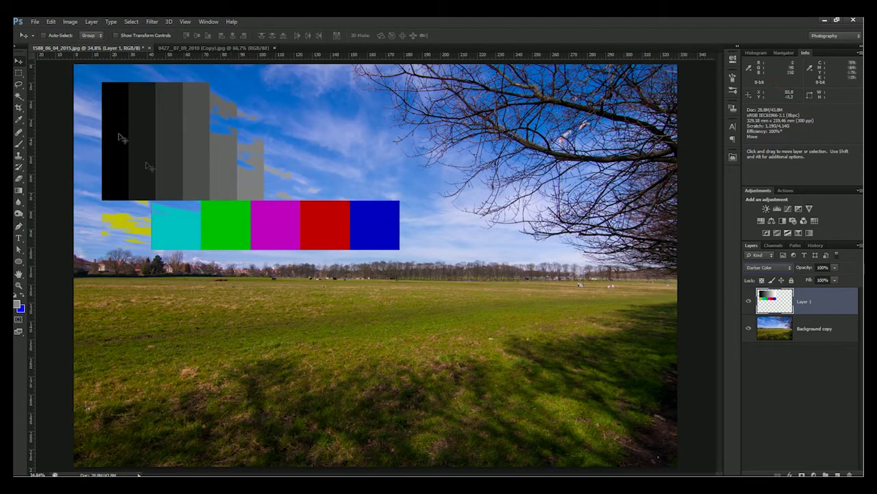
mouse_move(179, 172)
mouse_down()
mouse_move(213, 219)
mouse_move(234, 194)
mouse_up()
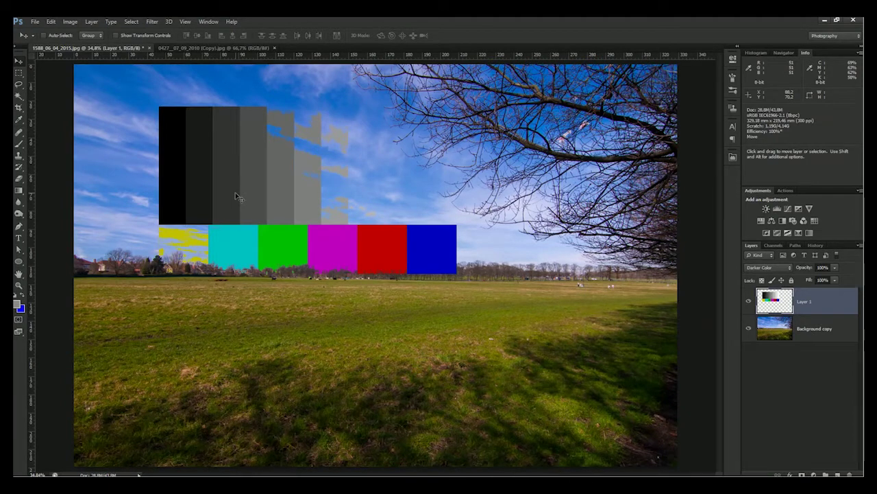
drag(235, 197, 220, 193)
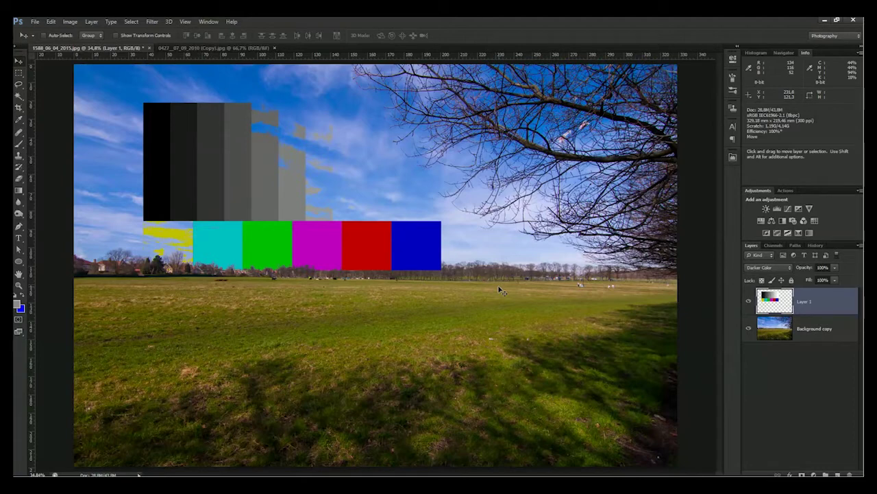
Fine-tune the bars over the horizon and grass, briefly checking the Channels panel
drag(265, 192, 277, 233)
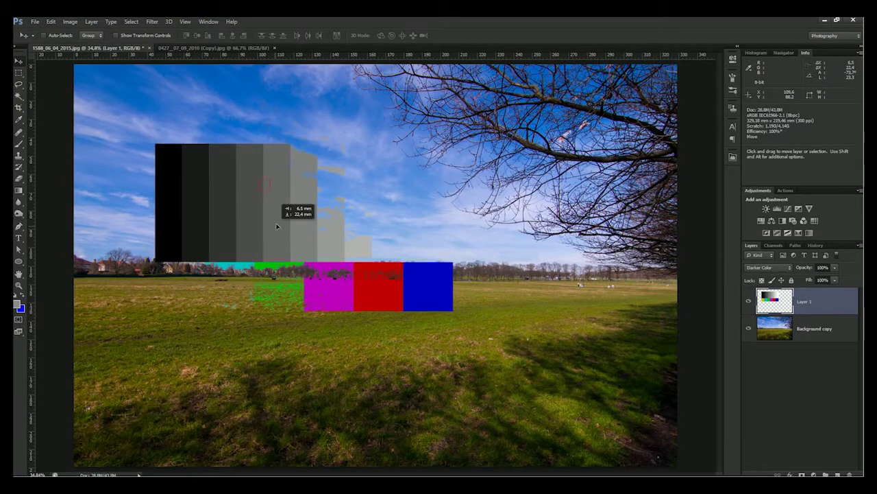
click(774, 246)
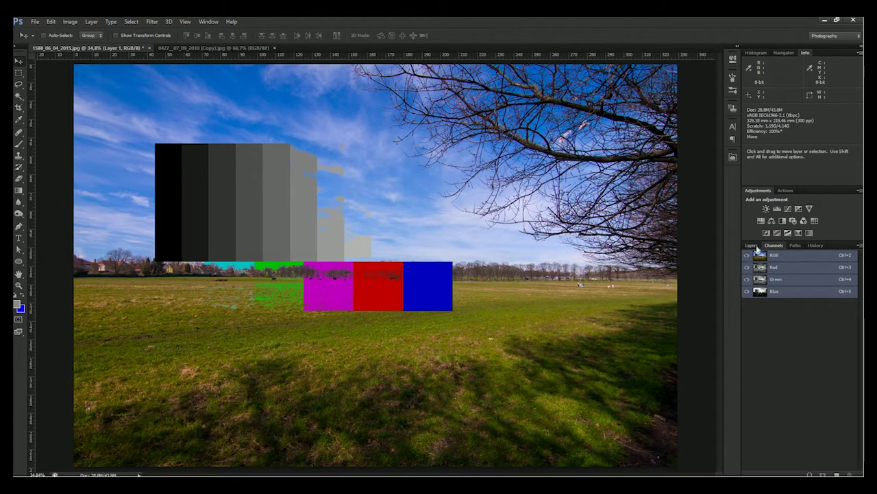
click(752, 245)
mouse_move(299, 261)
mouse_down()
mouse_move(288, 221)
mouse_move(306, 231)
mouse_move(290, 258)
mouse_up()
click(769, 267)
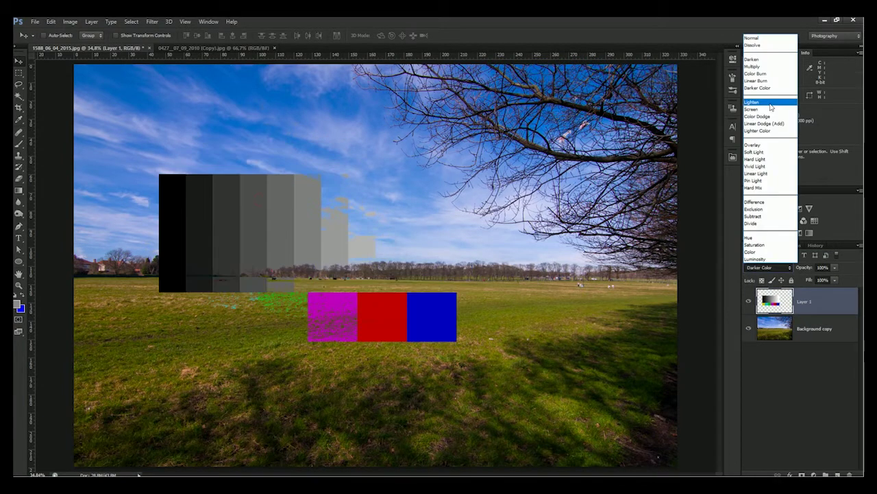
Set the colour-bar layer to Lighten and move it up over the sky
click(760, 273)
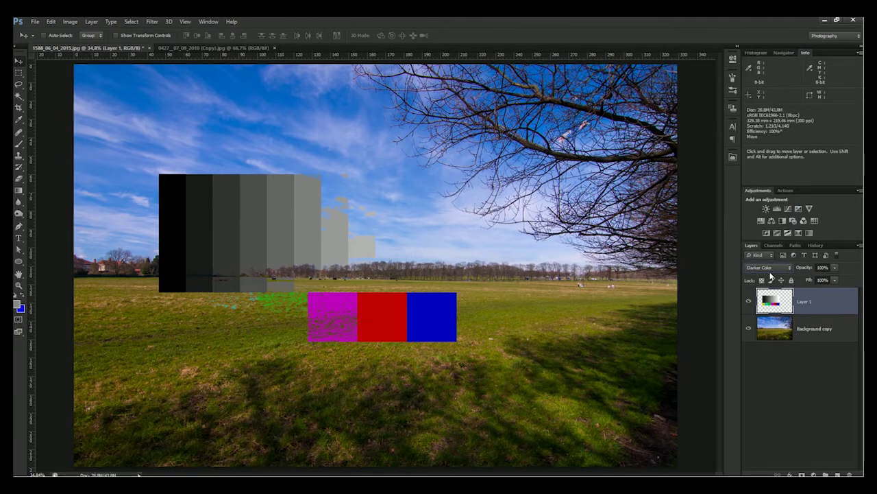
click(773, 268)
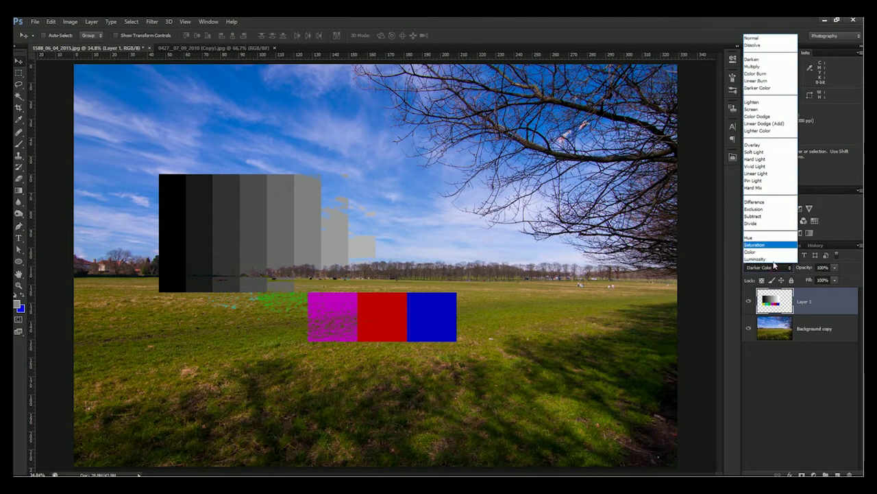
click(766, 103)
drag(441, 241, 415, 257)
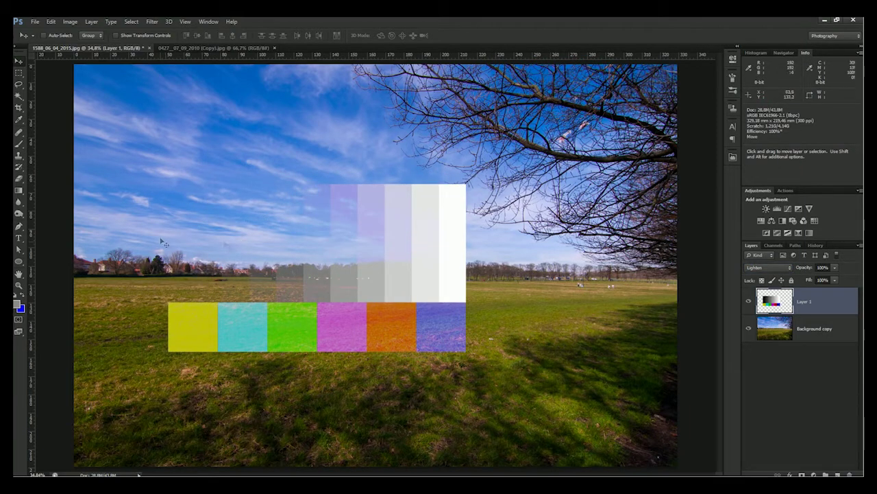
mouse_move(282, 271)
mouse_down()
mouse_move(429, 349)
mouse_move(429, 291)
mouse_move(283, 204)
mouse_move(421, 202)
mouse_move(598, 370)
mouse_move(682, 386)
mouse_move(611, 371)
mouse_move(279, 232)
mouse_up()
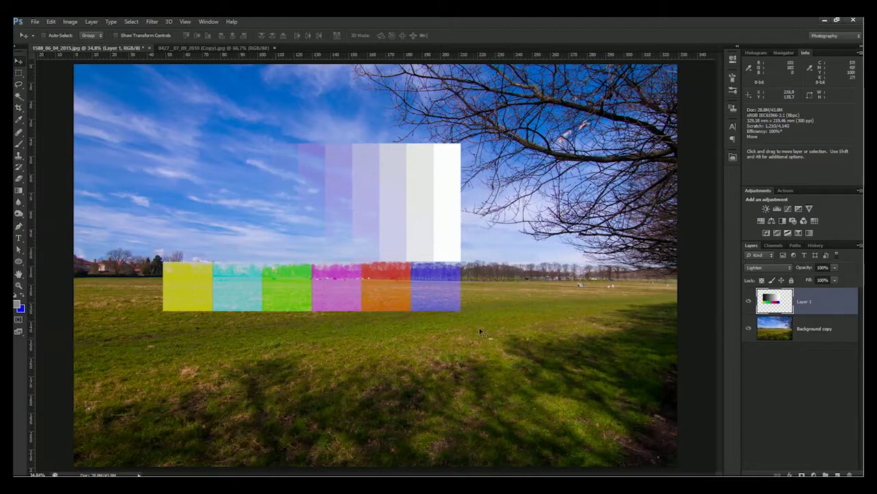
Move the colour bars down across the horizon and switch Layer 1 to Screen
click(777, 320)
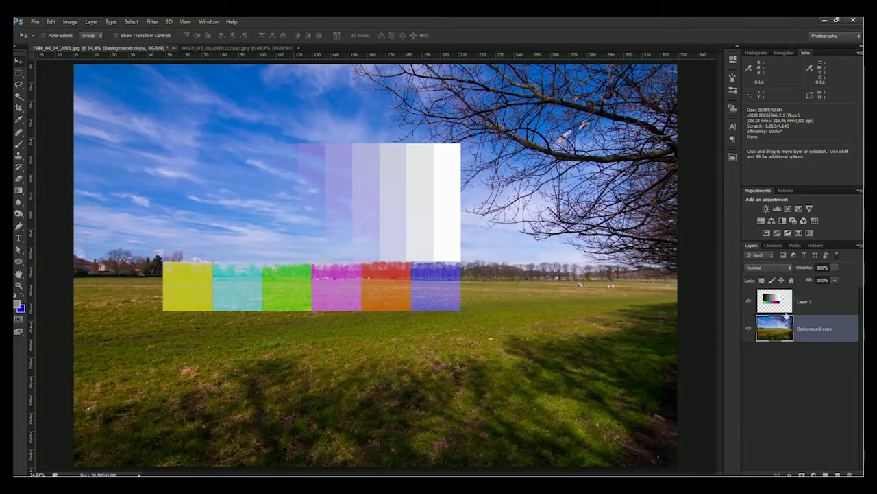
click(782, 309)
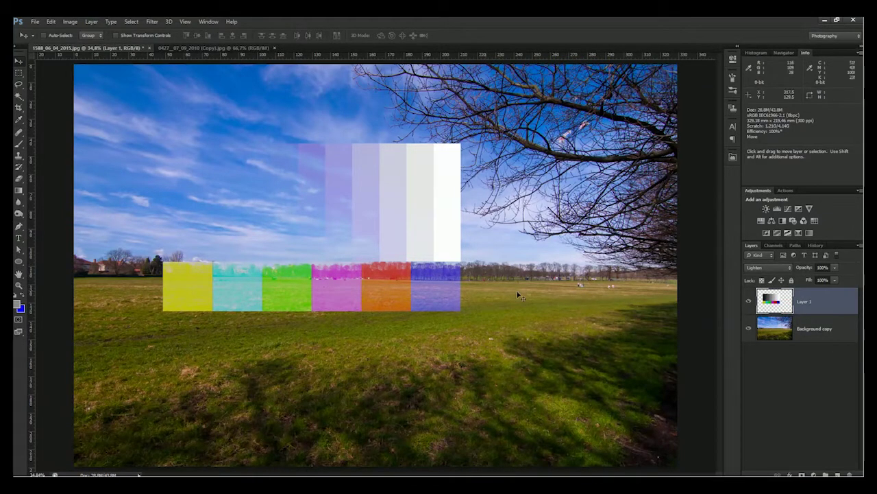
drag(354, 256, 369, 294)
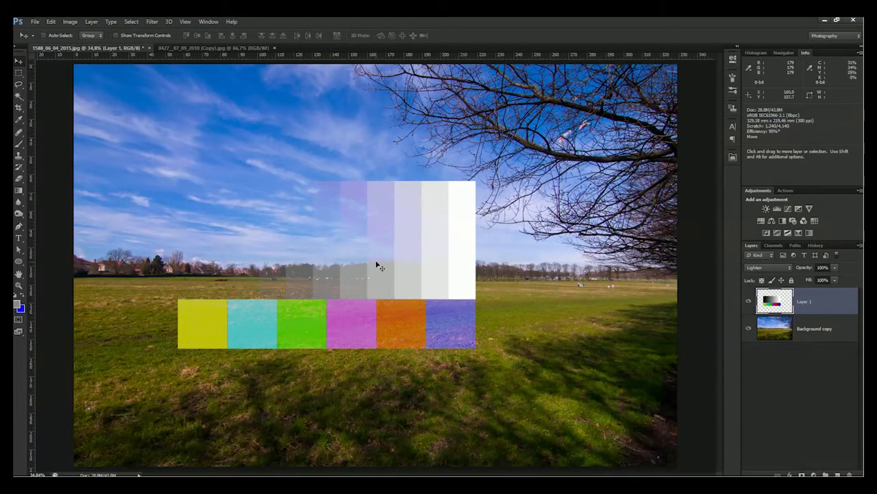
click(774, 244)
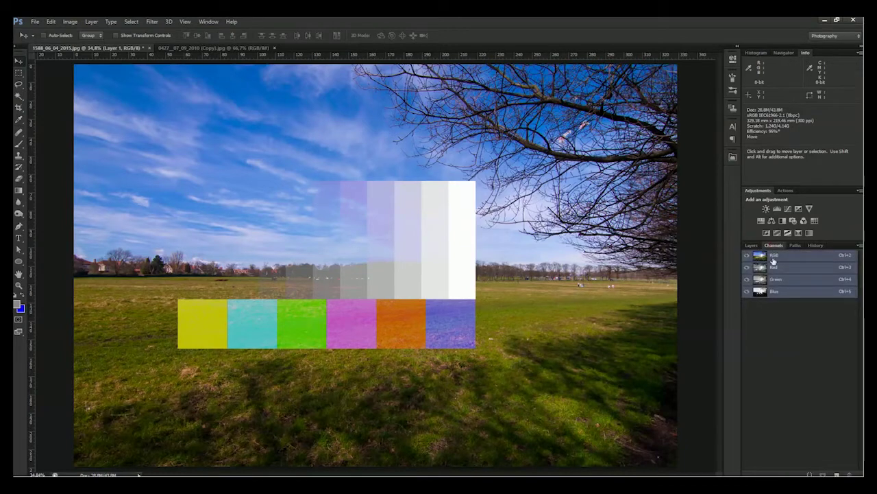
click(752, 246)
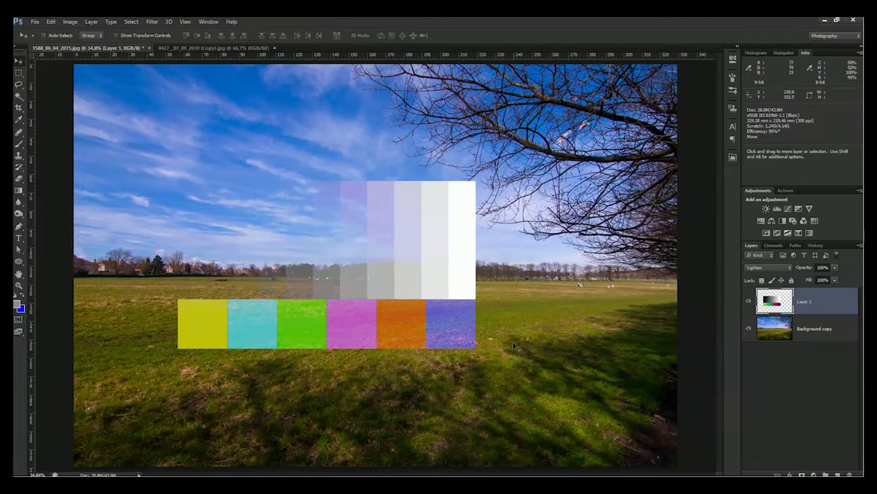
click(768, 267)
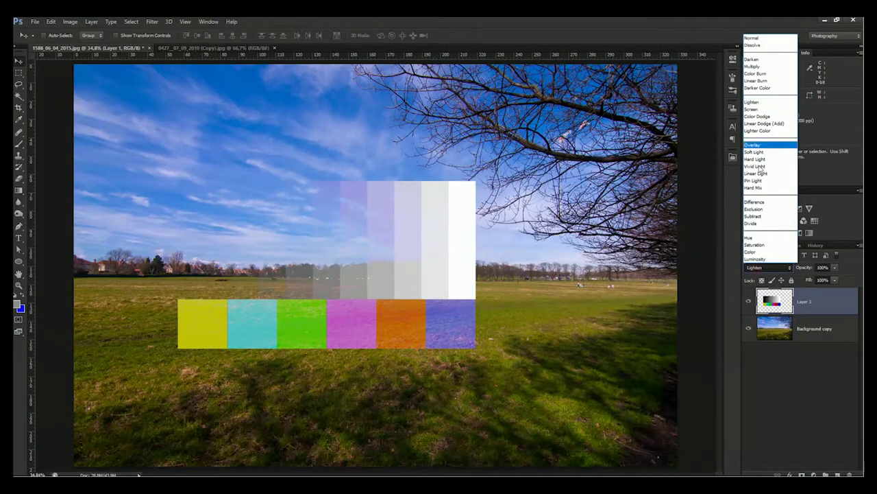
click(776, 109)
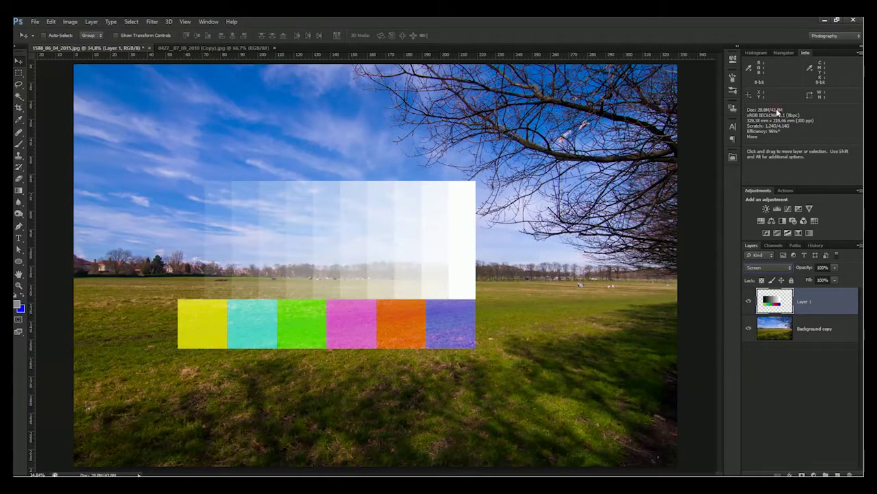
Drag the Screen-blended bars over grass and sky, leaving them right of centre
drag(348, 250, 366, 259)
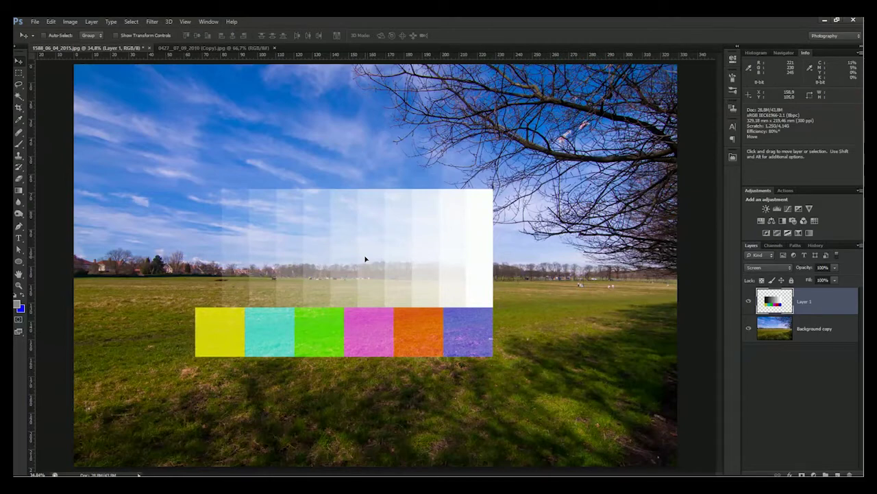
mouse_move(363, 263)
mouse_down()
mouse_move(436, 320)
mouse_move(344, 322)
mouse_up()
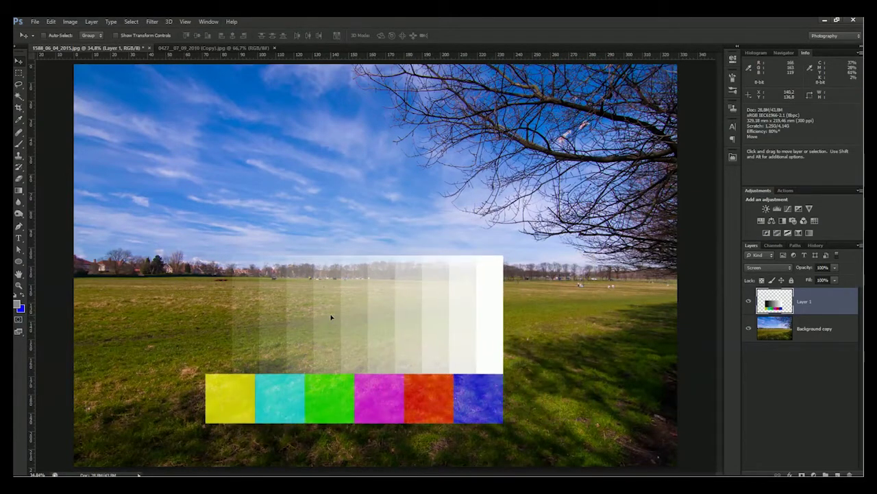
mouse_move(325, 341)
mouse_down()
mouse_move(329, 302)
mouse_move(345, 297)
mouse_up()
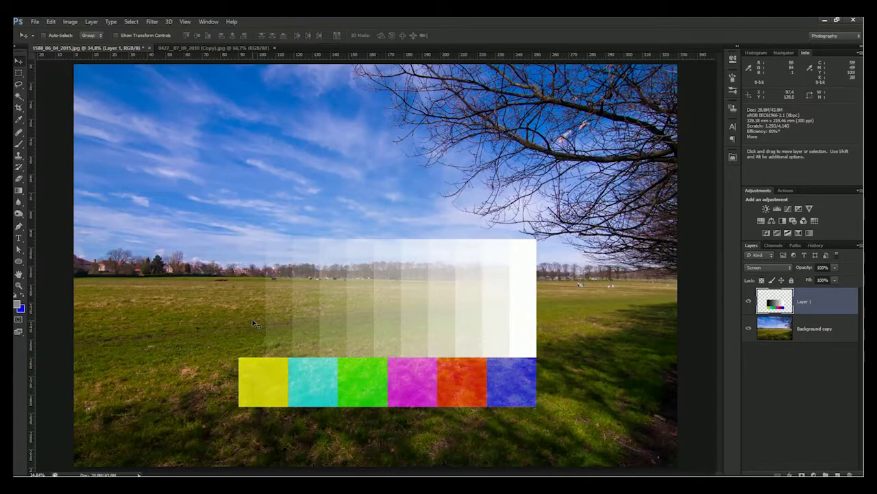
drag(416, 329, 367, 227)
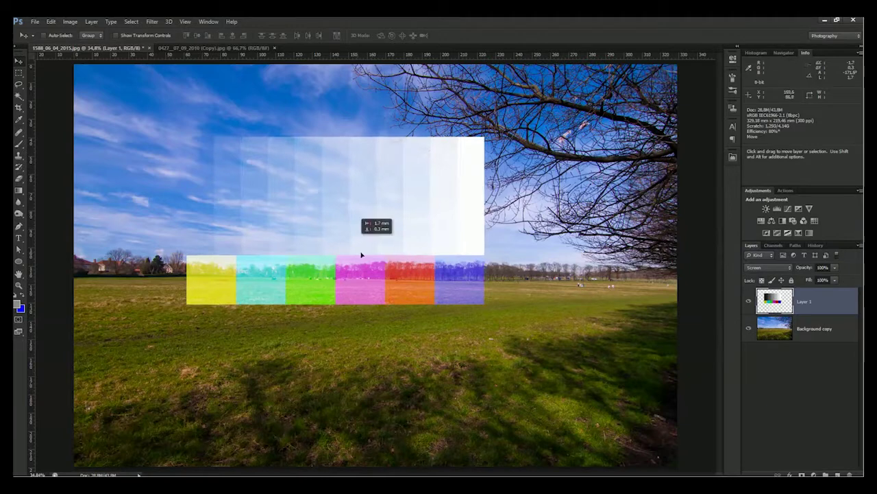
drag(368, 226, 367, 254)
mouse_move(313, 235)
mouse_down()
mouse_move(399, 240)
mouse_move(445, 223)
mouse_up()
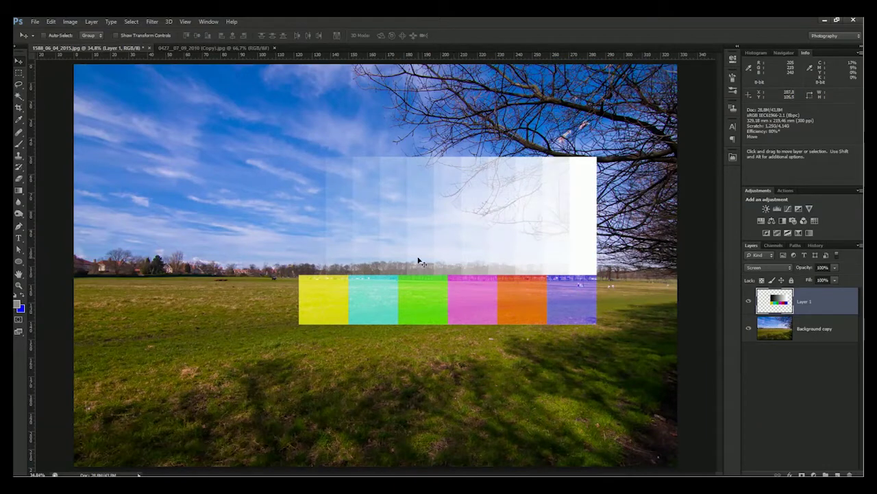
Hide Layer 1 and duplicate the Background copy as a Screen-blended layer
click(748, 301)
click(768, 328)
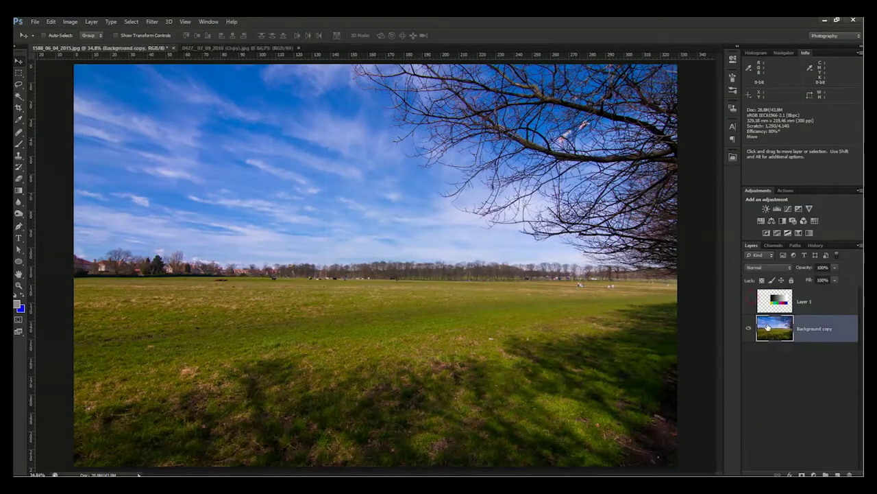
key(ctrl+j)
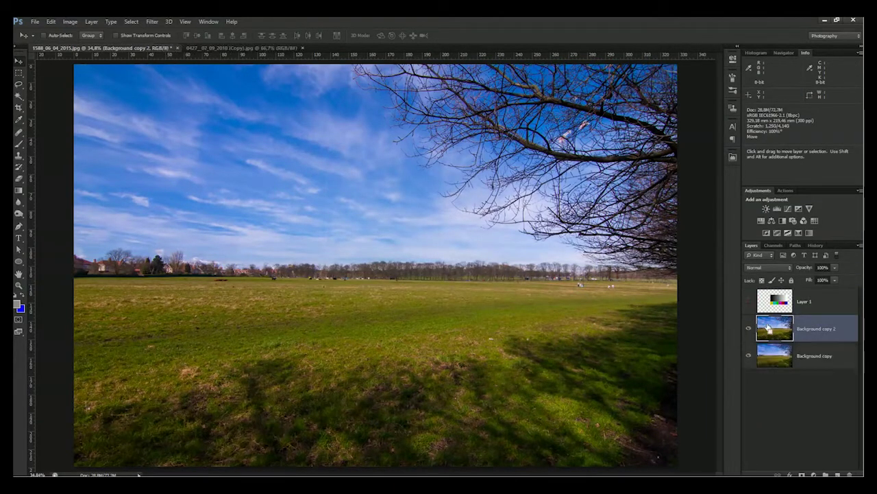
click(755, 268)
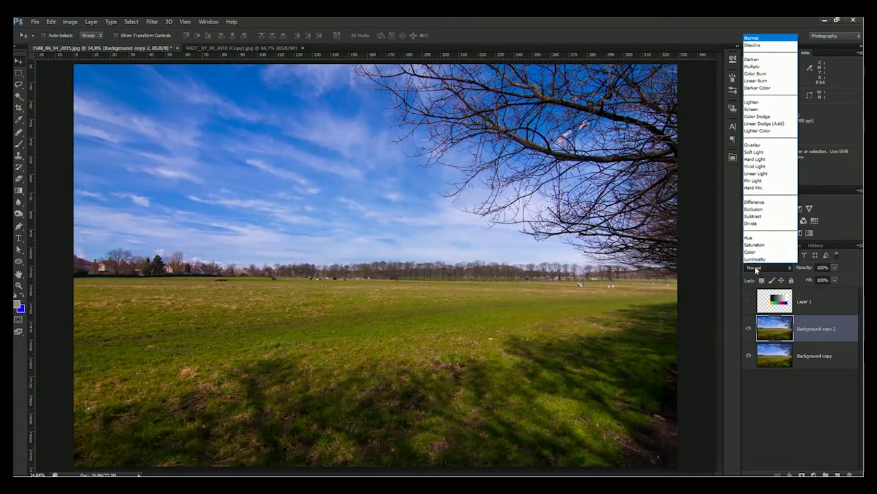
click(757, 109)
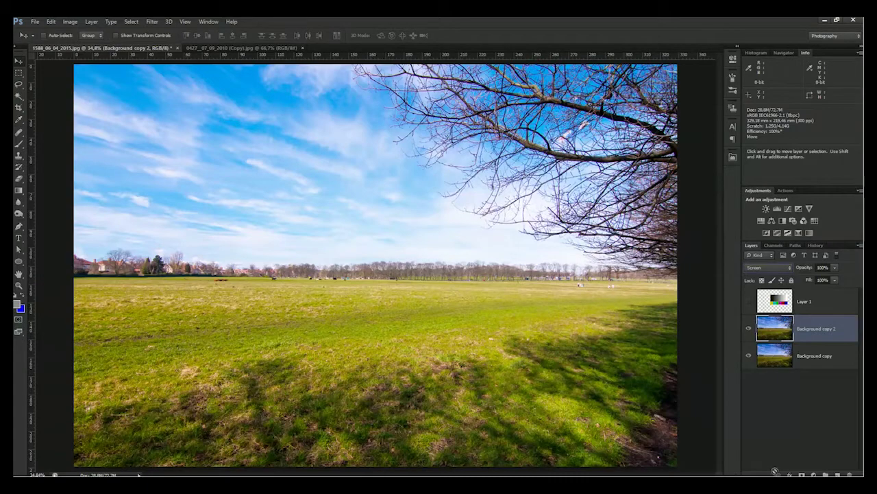
Add a layer mask to the duplicate and brush the brightening out of the sky
click(802, 474)
key(b)
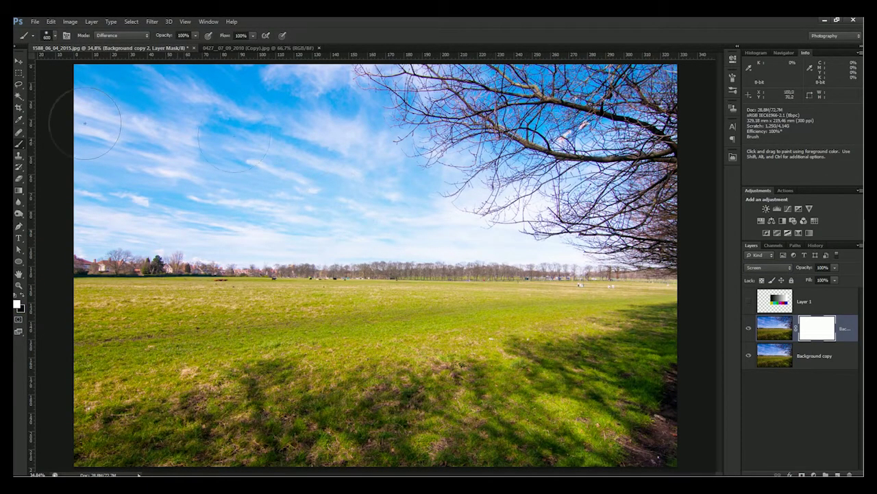
mouse_move(665, 233)
mouse_down()
mouse_move(137, 219)
mouse_move(89, 186)
mouse_move(88, 74)
mouse_move(495, 76)
mouse_move(675, 89)
mouse_move(123, 117)
mouse_move(164, 192)
mouse_move(576, 205)
mouse_up()
mouse_move(675, 206)
mouse_down()
mouse_move(617, 131)
mouse_move(651, 233)
mouse_move(576, 274)
mouse_move(137, 267)
mouse_move(146, 205)
mouse_up()
Toggle the masked Screen duplicate to compare, then delete Background copy 2
click(748, 329)
click(750, 329)
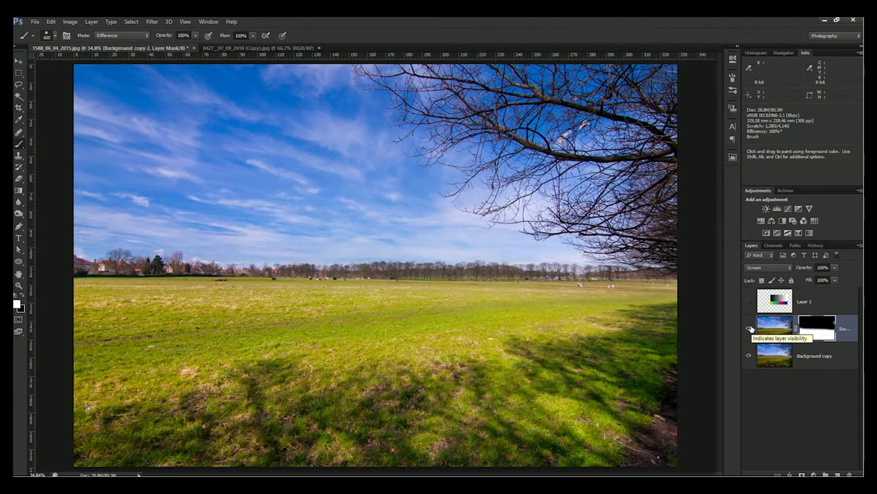
click(750, 329)
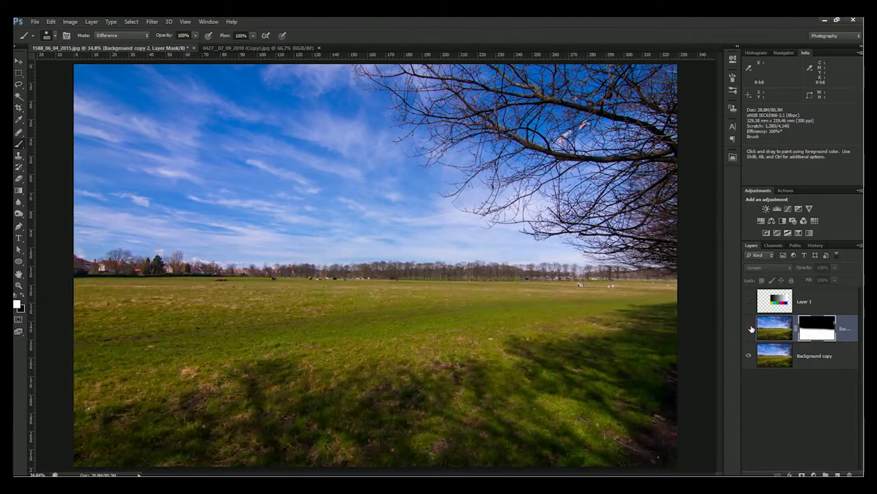
click(750, 329)
click(765, 332)
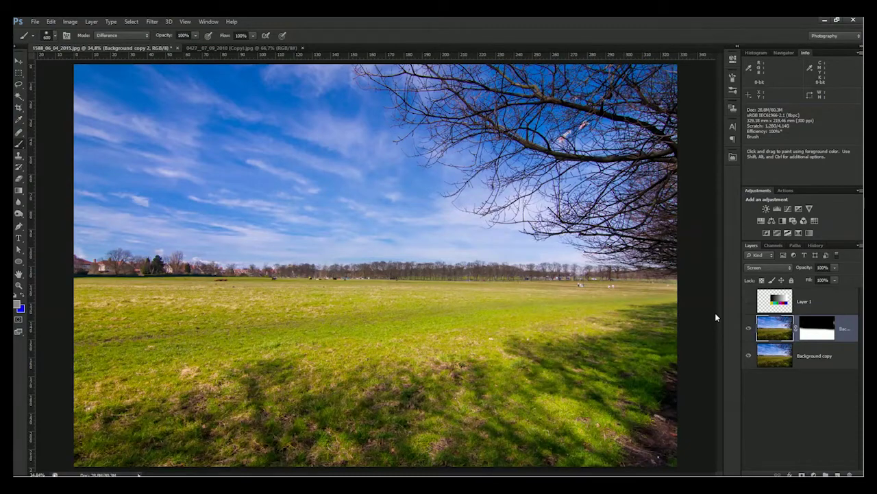
mouse_move(771, 327)
mouse_down()
mouse_move(857, 455)
mouse_move(850, 474)
mouse_up()
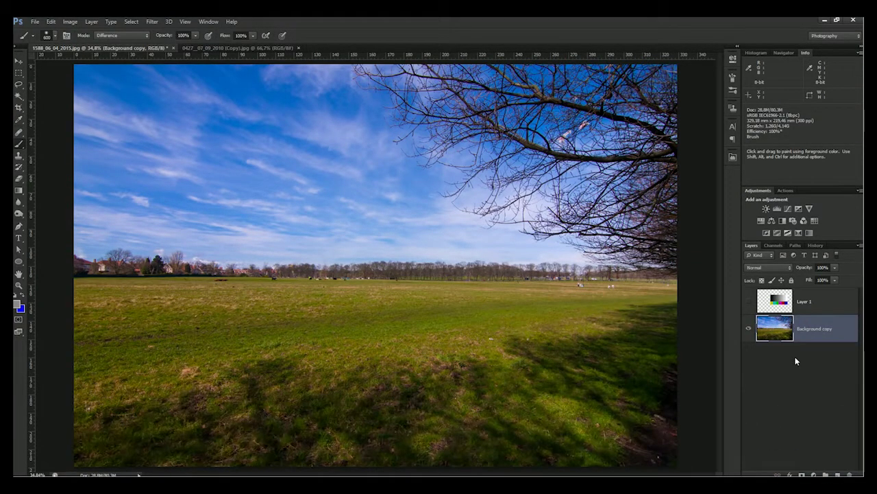
Show Layer 1 again, set it to Color Dodge, and move it left
click(749, 302)
click(787, 299)
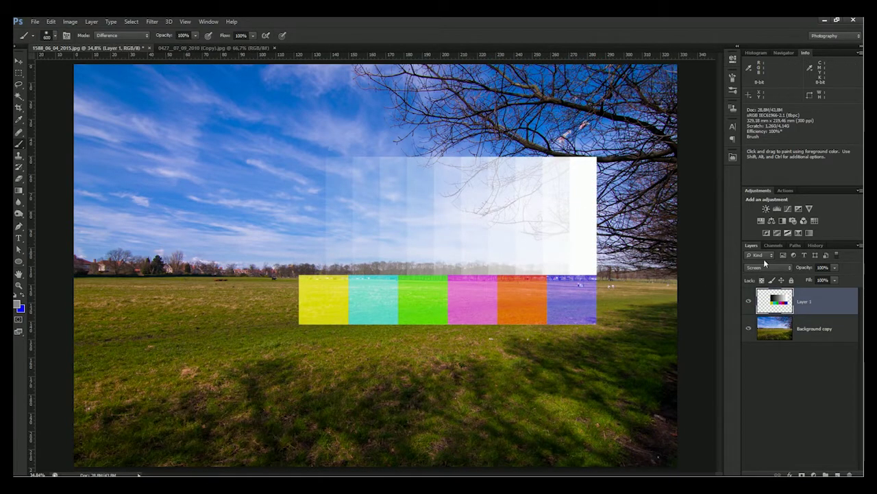
click(768, 267)
click(757, 116)
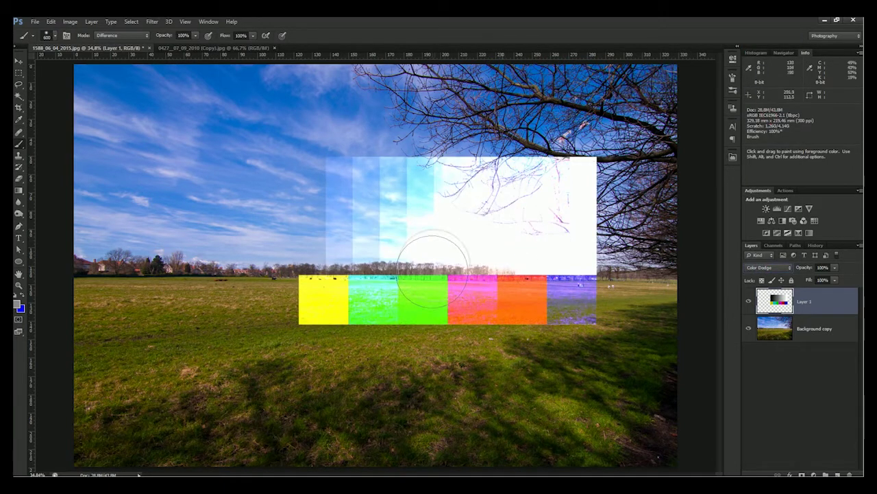
click(19, 63)
drag(378, 255, 244, 251)
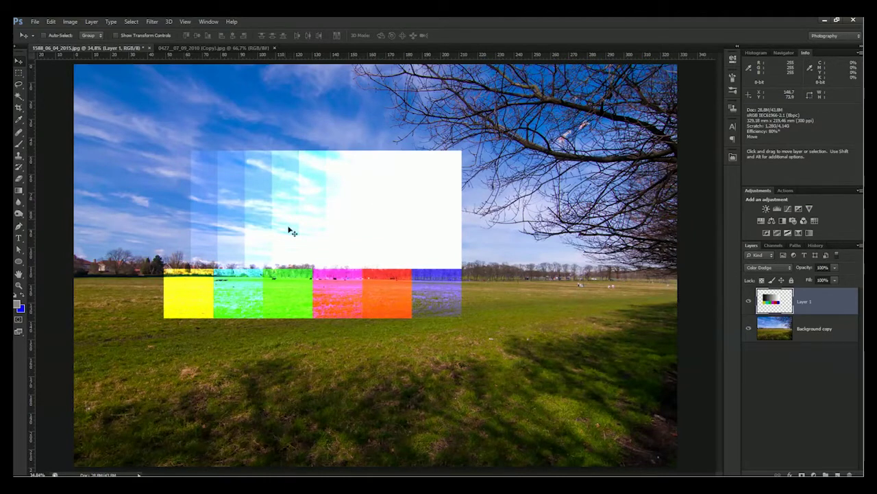
Select the Background copy and choose the Dodge tool with Protect Tones off
click(774, 329)
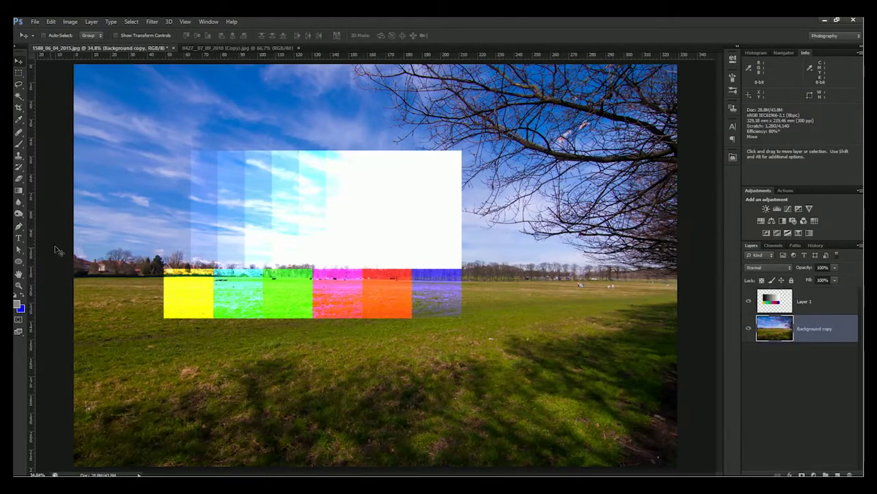
click(19, 215)
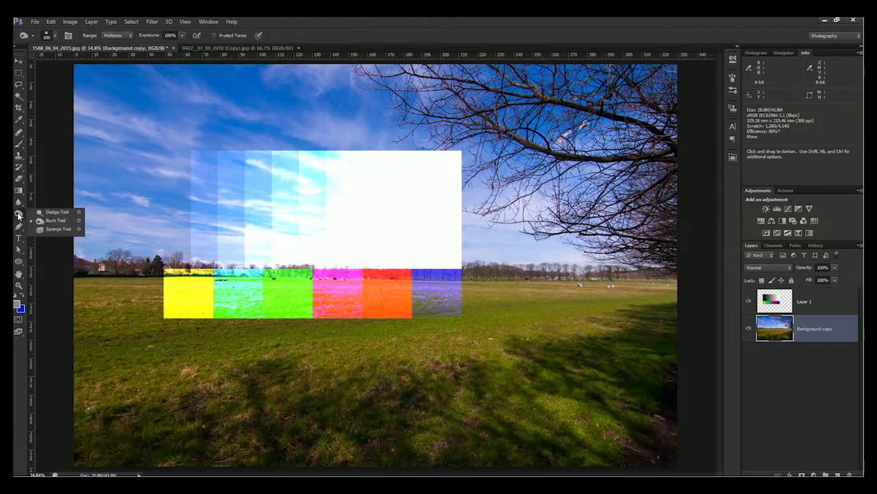
click(57, 213)
click(215, 35)
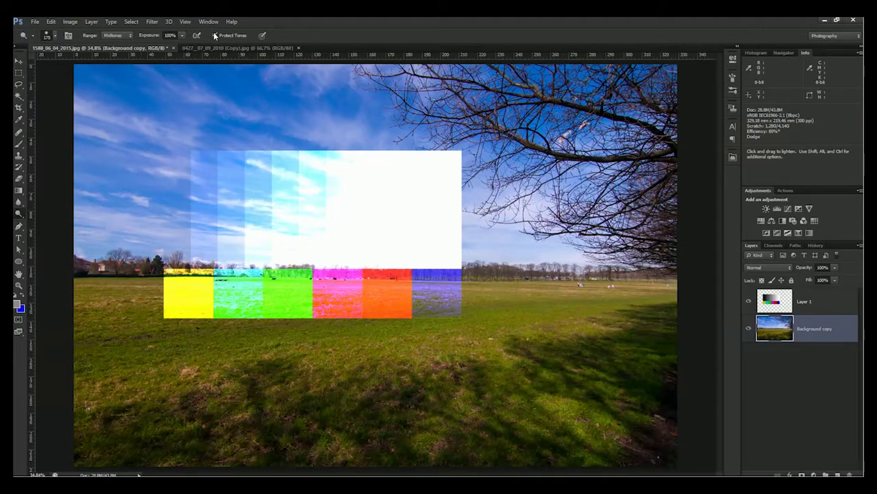
Brighten the clouds with dodge strokes, then revert to the Move state in History
mouse_move(251, 106)
mouse_down()
mouse_move(312, 123)
mouse_move(235, 100)
mouse_up()
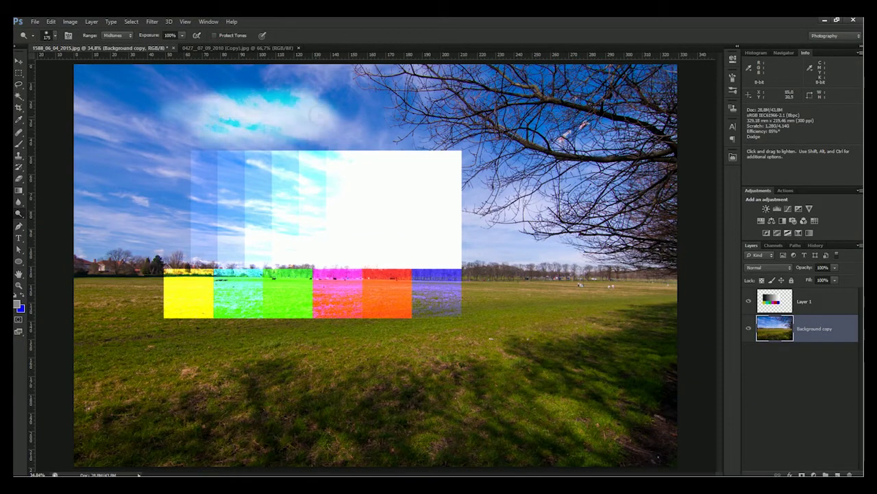
drag(234, 101, 310, 109)
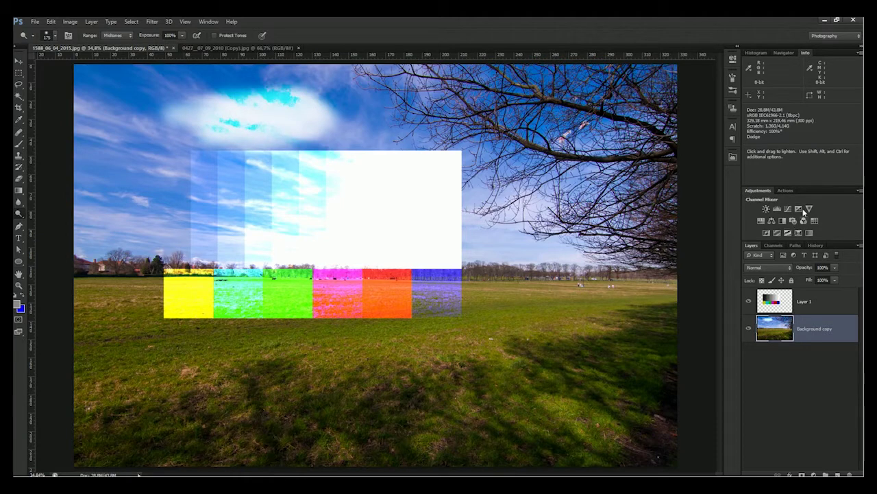
click(815, 244)
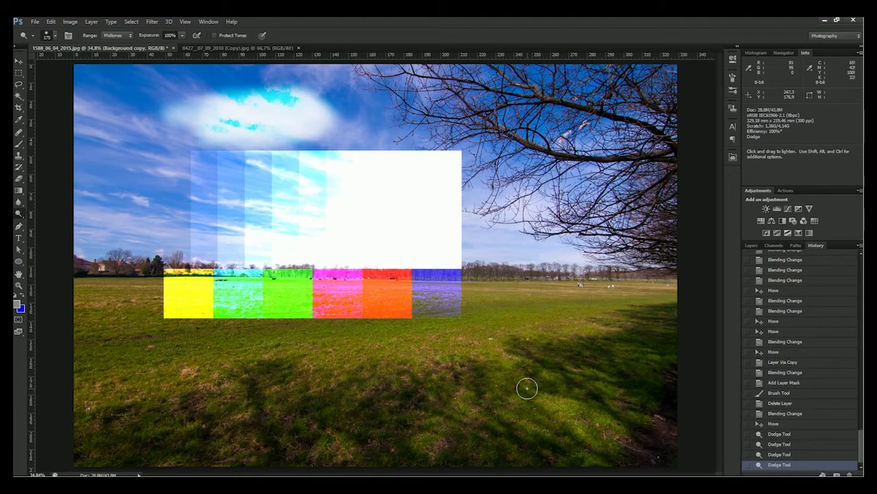
click(781, 423)
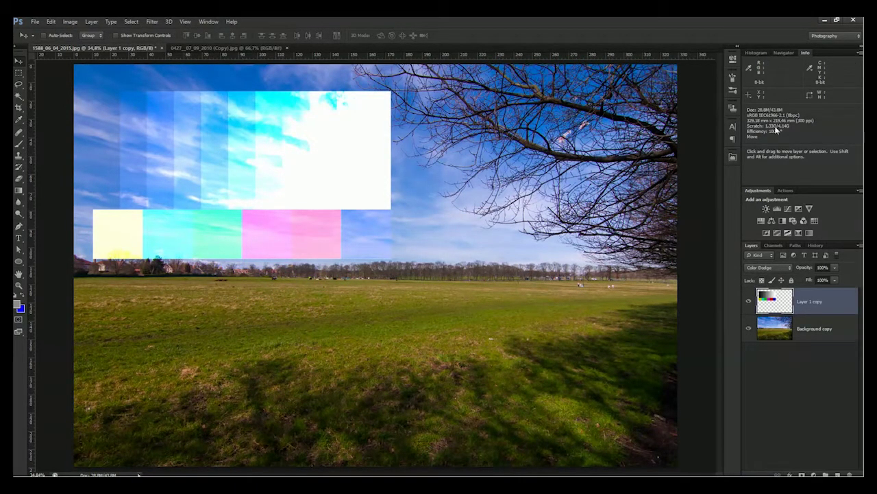
Add a new layer below Layer 1 copy and fill it with 50% grey
click(836, 473)
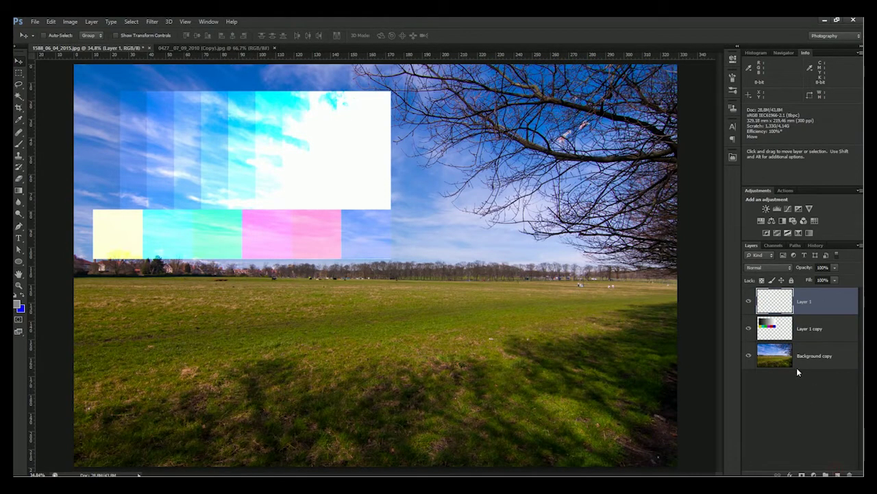
drag(813, 313, 814, 347)
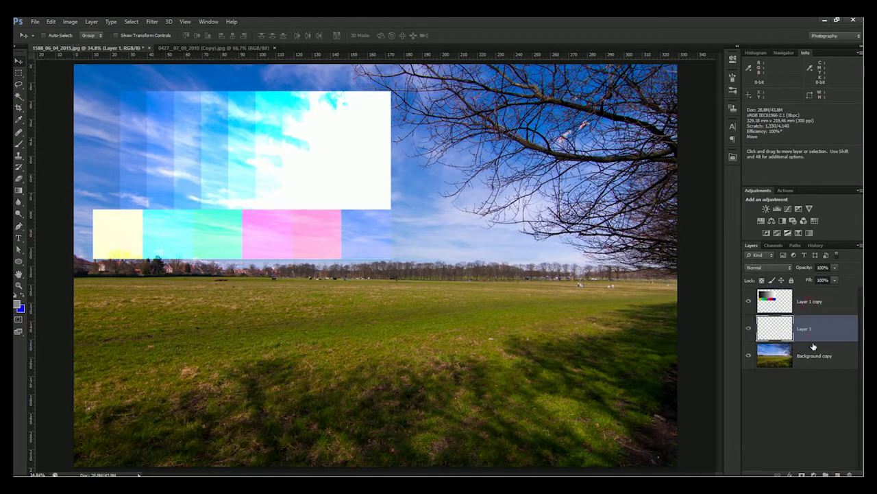
key(shift+F5)
key(Return)
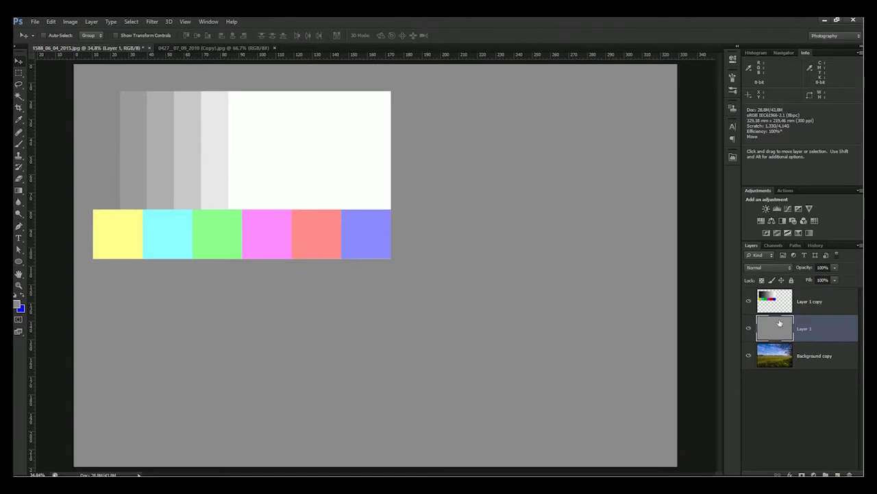
Duplicate the colour-bar chart and move the copy to the right
click(795, 304)
key(ctrl+j)
mouse_move(243, 182)
mouse_down()
mouse_move(461, 209)
mouse_move(459, 248)
mouse_up()
Reposition and resize both charts with Free Transform so they line up
click(809, 328)
mouse_move(311, 206)
mouse_down()
mouse_move(284, 215)
mouse_move(290, 219)
mouse_up()
key(ctrl+t)
mouse_move(355, 275)
mouse_down()
mouse_move(376, 275)
mouse_move(355, 264)
mouse_up()
key(Return)
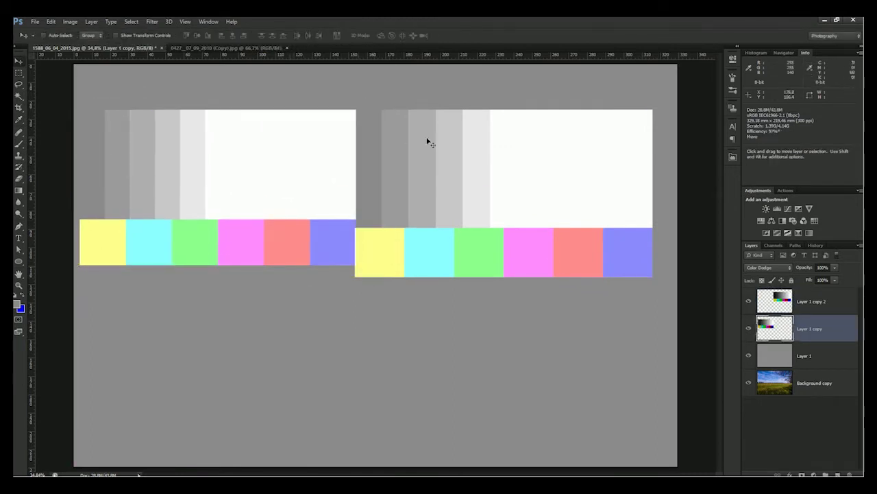
click(799, 302)
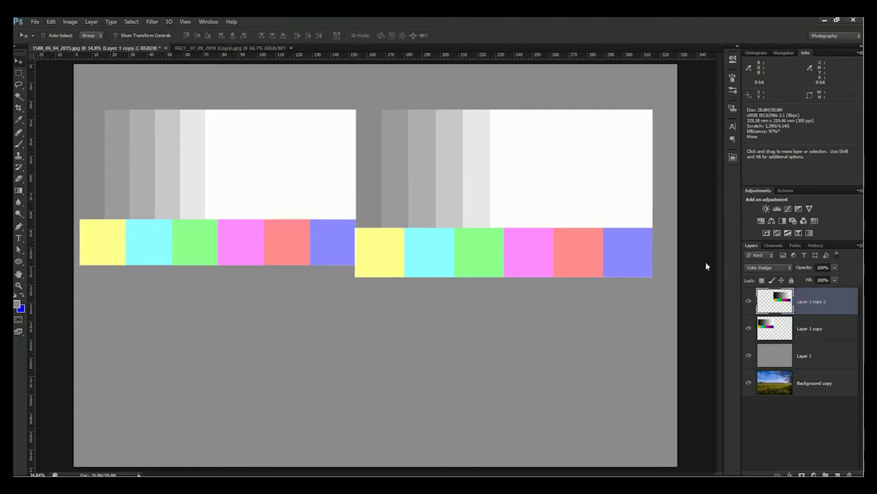
key(ctrl+t)
drag(355, 277, 421, 241)
key(Return)
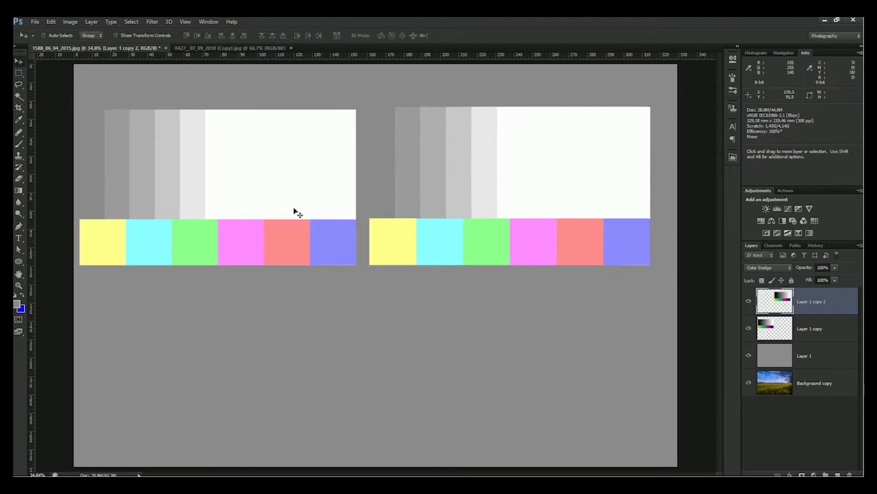
Set the right chart to 70% opacity and the left chart to 70% fill
click(823, 268)
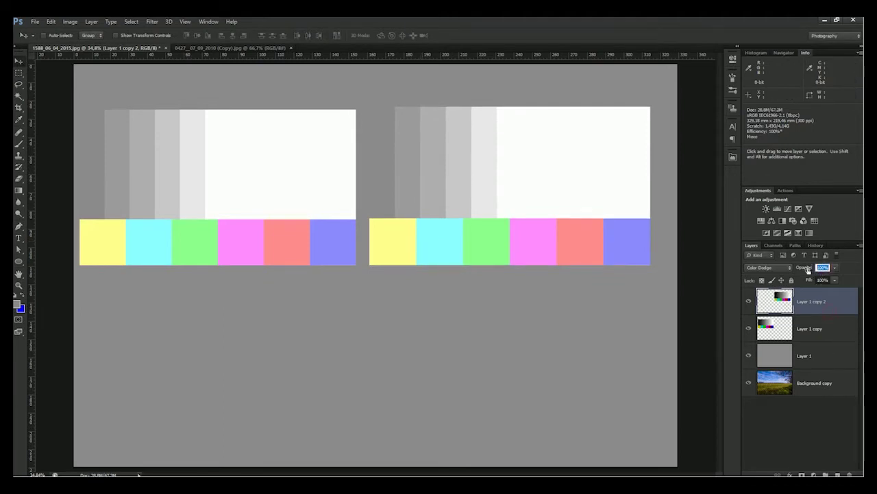
text(70)
key(Return)
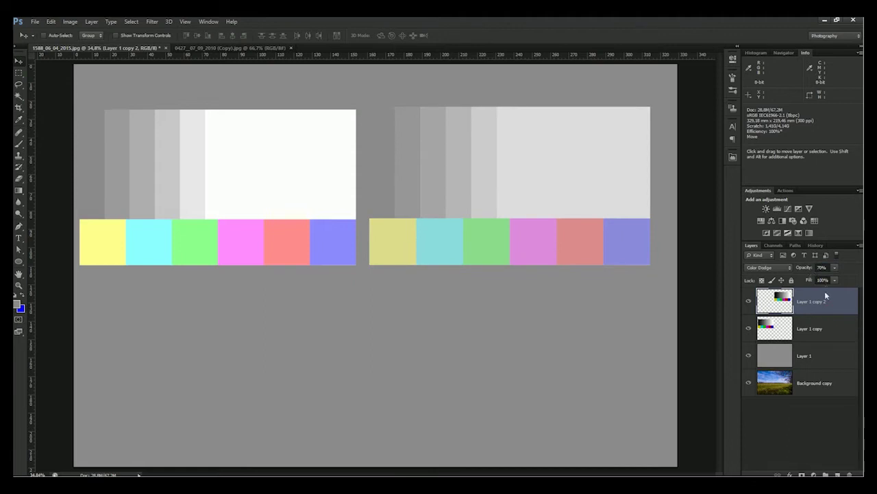
click(804, 330)
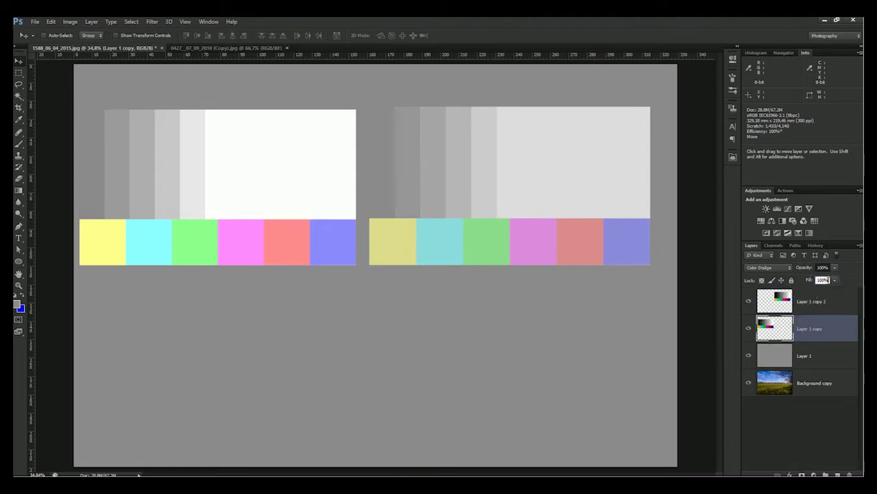
text(70)
key(Return)
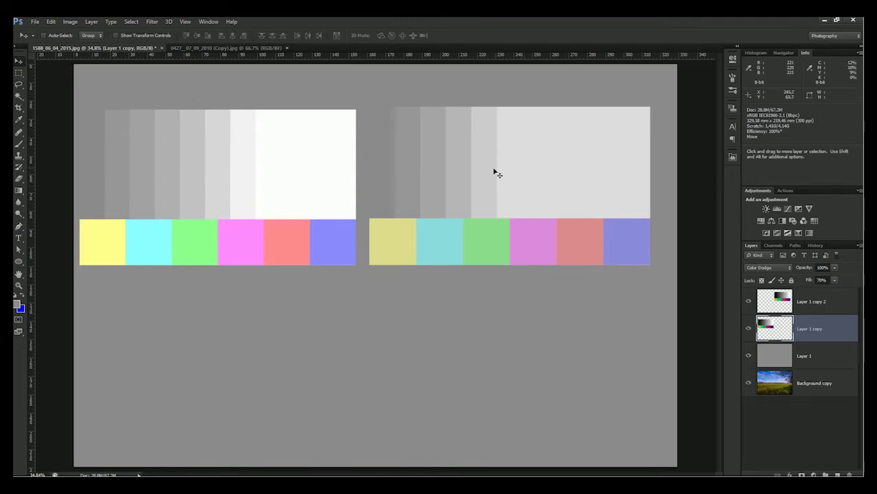
mouse_move(442, 193)
mouse_down()
mouse_move(173, 336)
mouse_move(151, 356)
mouse_up()
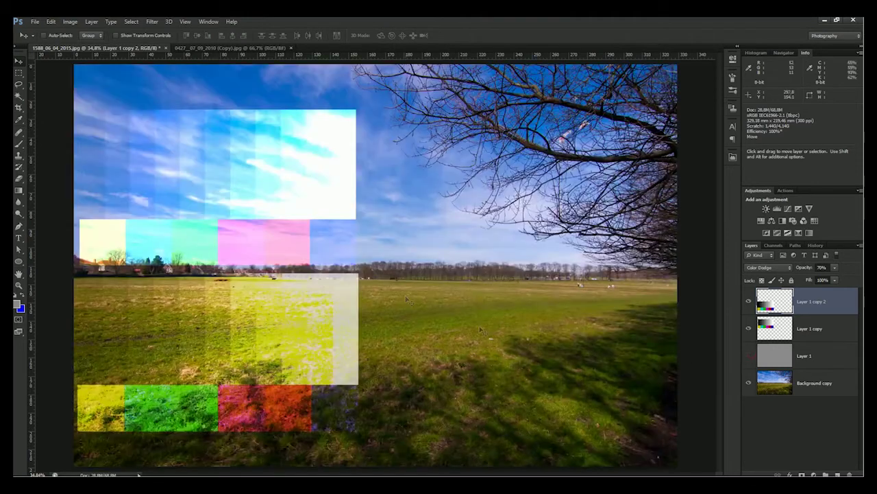
Hide the grey layer and spread the two charts apart, copy 2 up and right
click(748, 355)
key(alt+bracketleft)
mouse_move(313, 347)
mouse_down()
mouse_move(412, 293)
mouse_move(203, 313)
mouse_up()
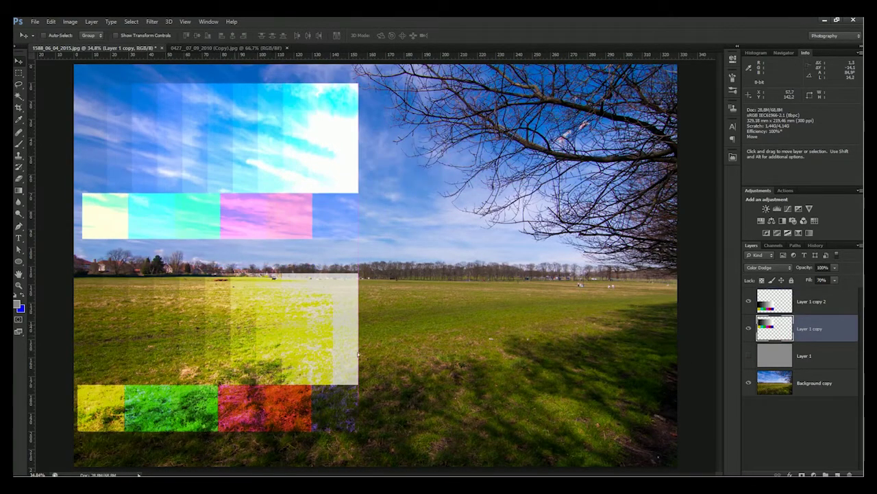
click(807, 310)
mouse_move(184, 359)
mouse_down()
mouse_move(451, 199)
mouse_move(456, 266)
mouse_move(521, 175)
mouse_up()
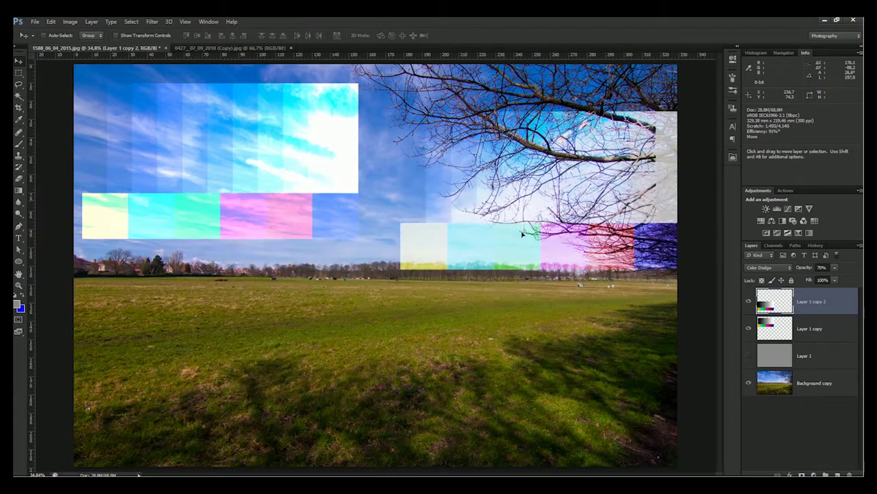
Line both charts up side by side across the horizon and grass
click(809, 328)
drag(290, 198, 242, 272)
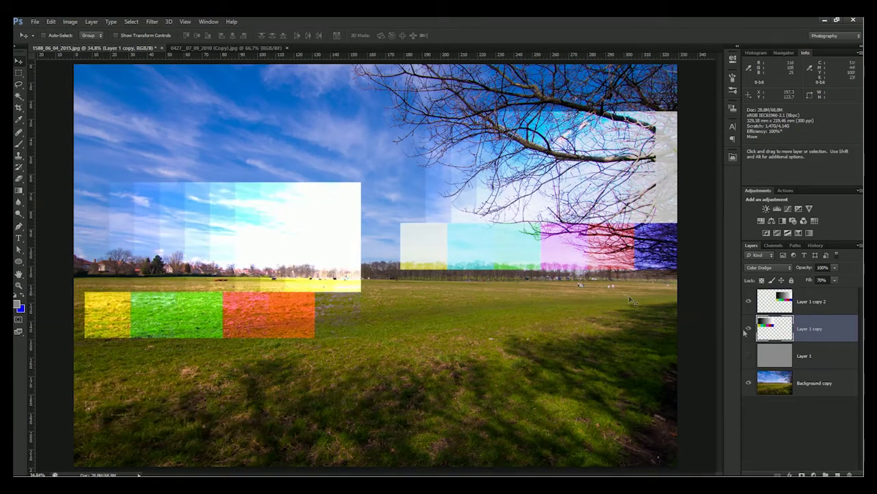
click(809, 301)
drag(441, 272, 416, 318)
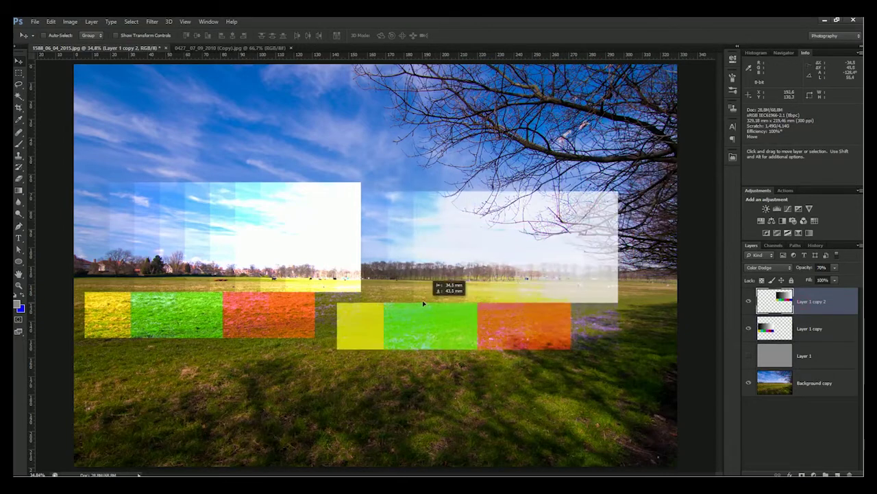
drag(359, 323, 385, 311)
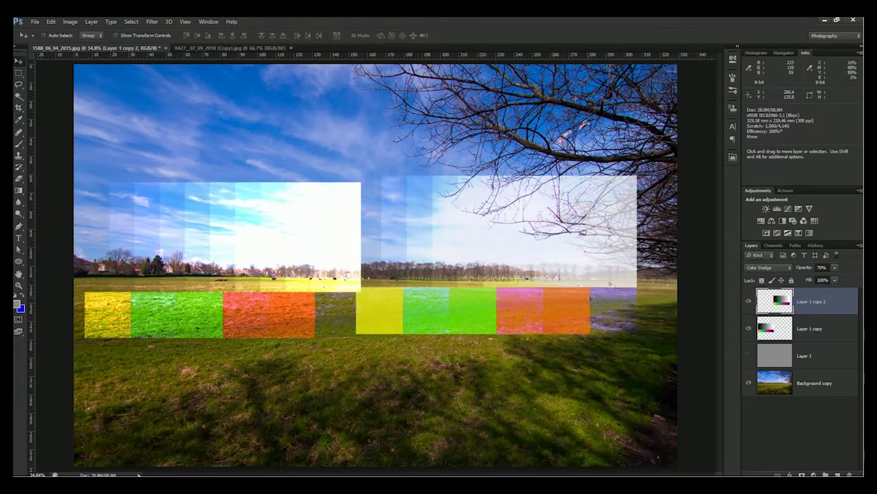
click(809, 327)
click(746, 329)
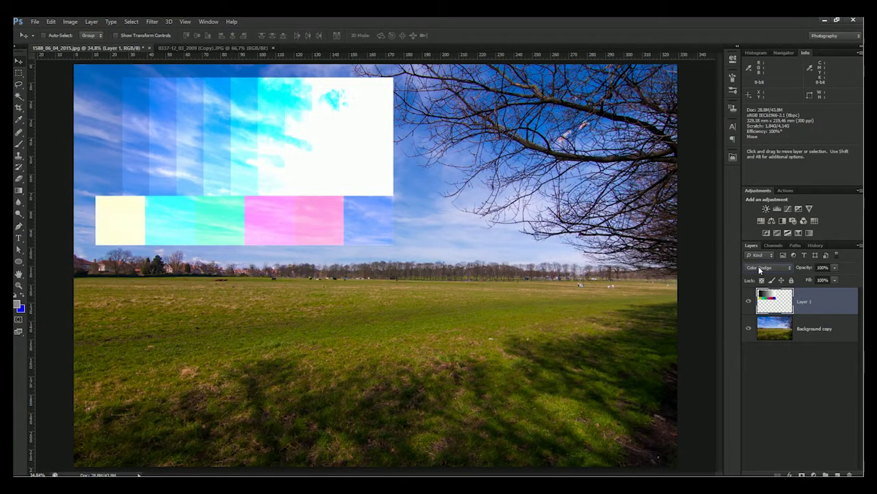
Set the chart layer to Linear Dodge (Add) and move it down and right
click(760, 268)
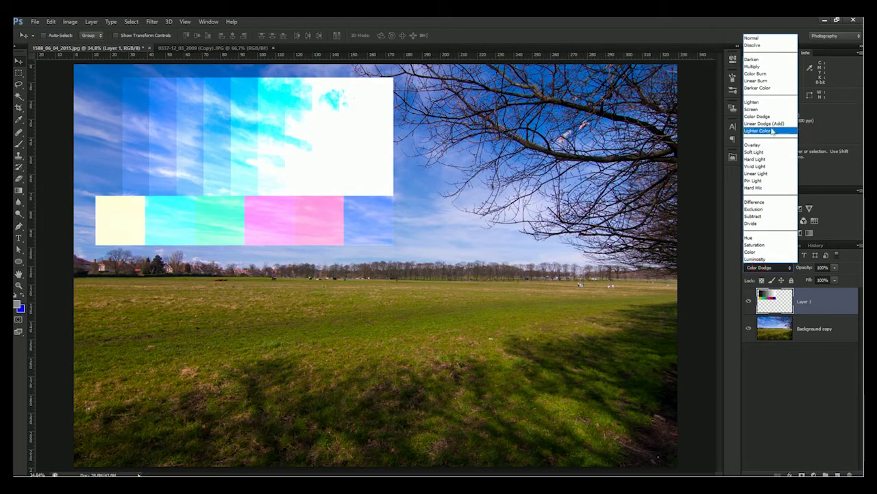
click(764, 129)
drag(335, 168, 372, 254)
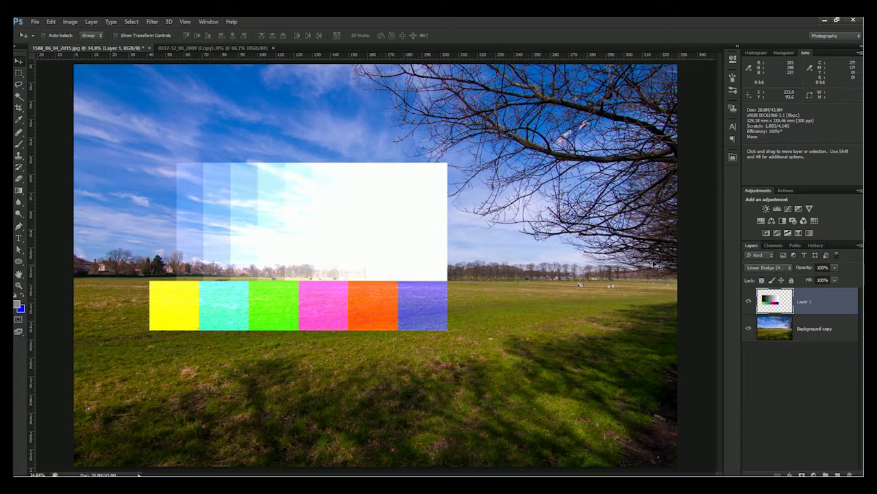
click(772, 245)
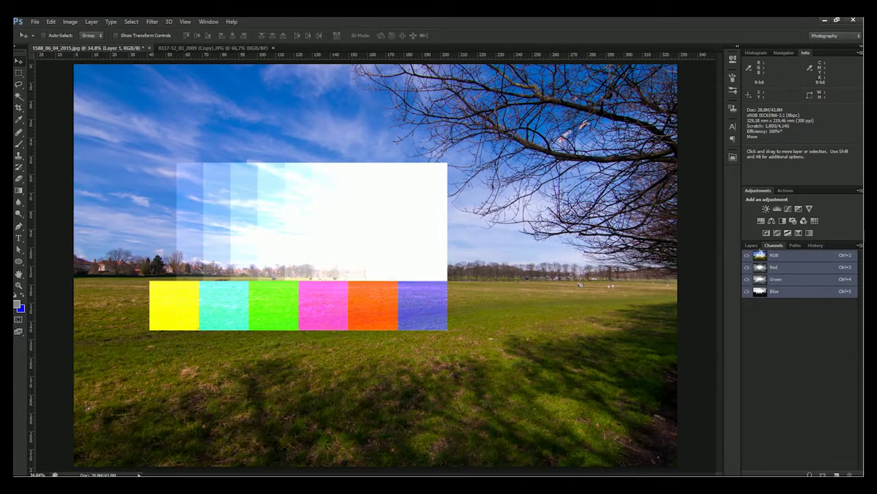
click(752, 245)
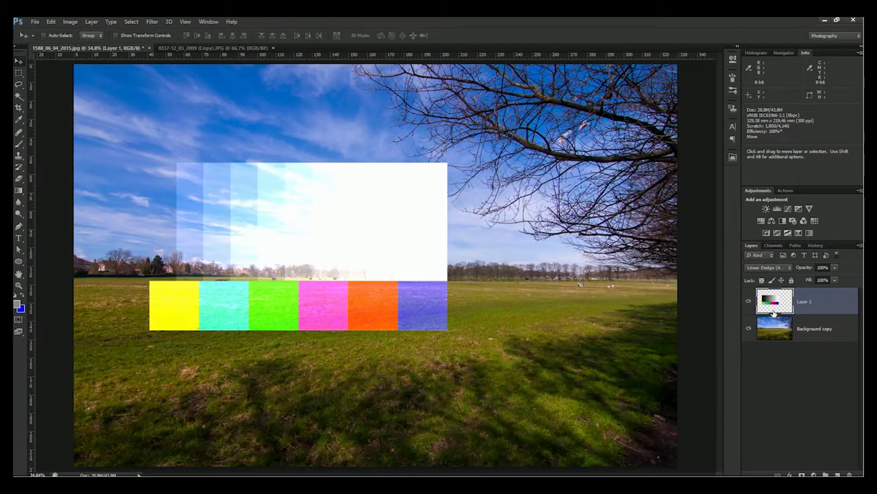
Place the chart at lower centre below the treeline and lower its fill to 44%
drag(407, 276, 411, 360)
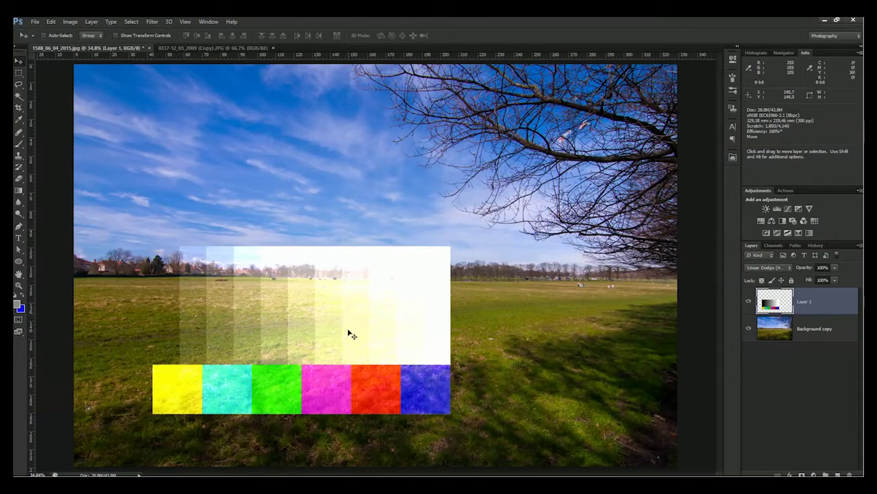
drag(362, 347, 625, 381)
mouse_move(533, 388)
mouse_down()
mouse_move(607, 406)
mouse_move(488, 441)
mouse_up()
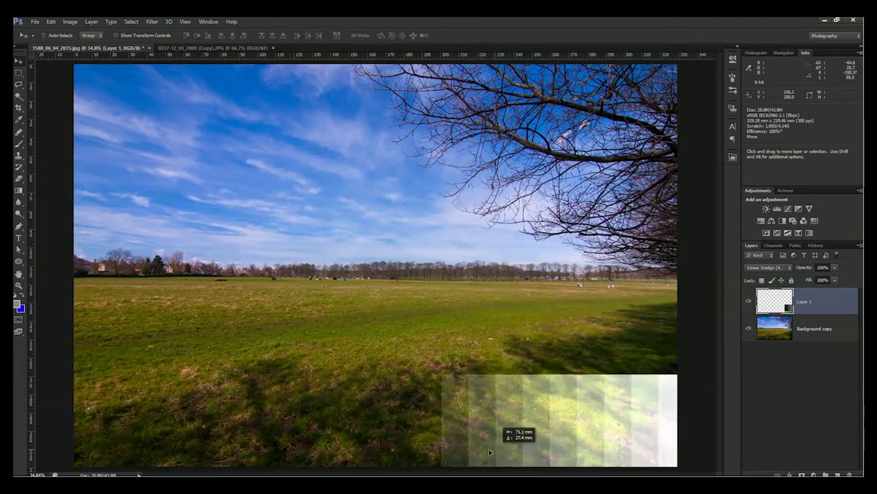
mouse_move(495, 448)
mouse_down()
mouse_move(461, 419)
mouse_move(480, 439)
mouse_up()
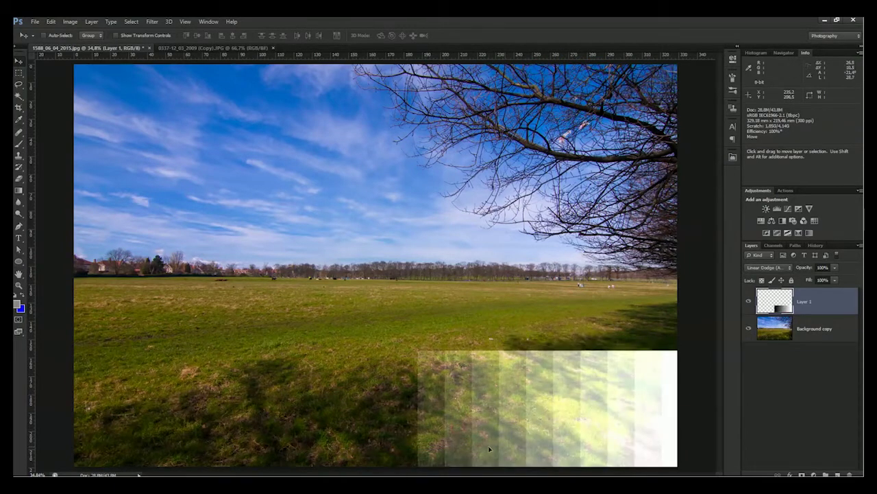
drag(494, 440, 265, 343)
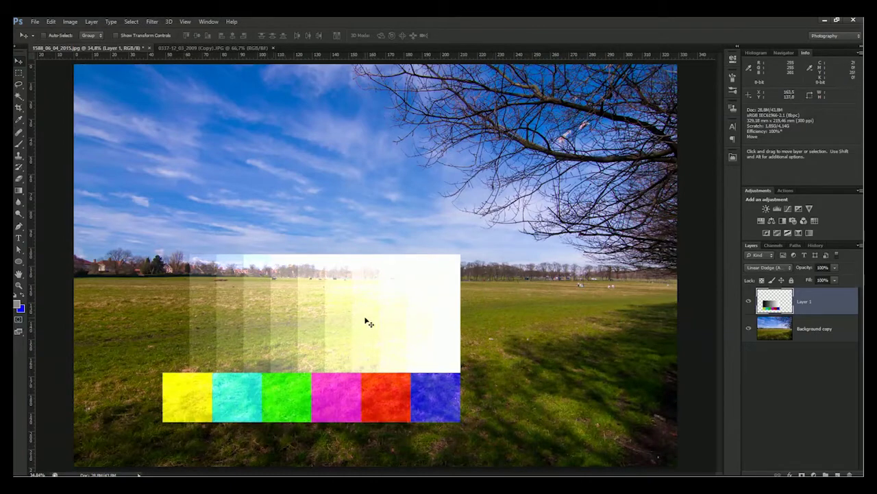
click(834, 280)
mouse_move(834, 290)
mouse_down()
mouse_move(804, 292)
mouse_move(816, 292)
mouse_up()
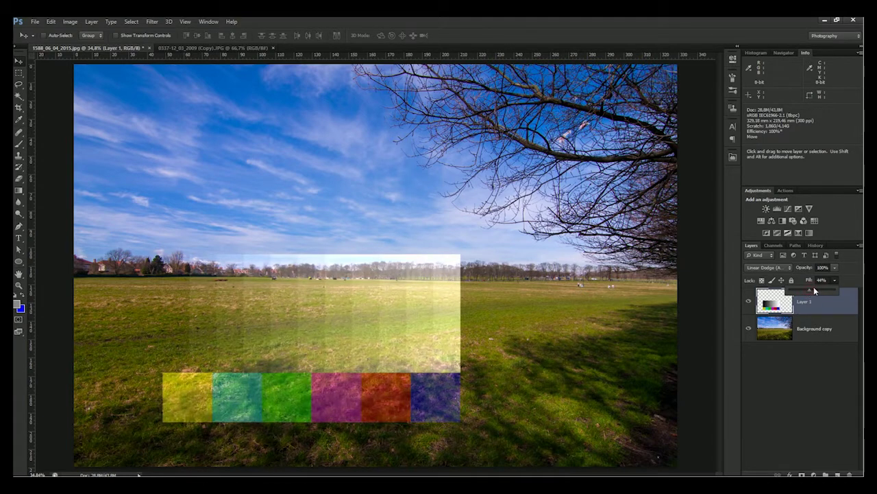
Restore 100% opacity, compare at 45% fill, move the chart left, then return fill to 100%
mouse_move(816, 291)
mouse_down()
mouse_move(850, 296)
mouse_move(813, 281)
mouse_up()
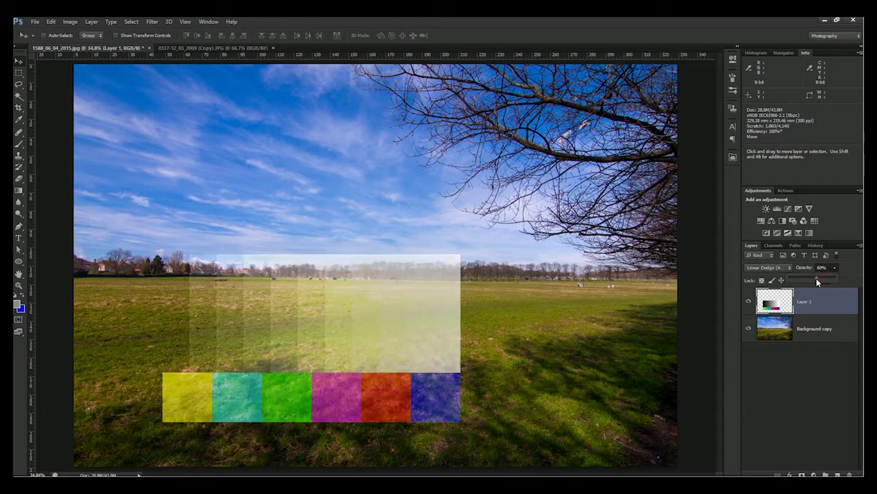
mouse_move(814, 281)
mouse_down()
mouse_move(837, 280)
mouse_move(808, 291)
mouse_up()
click(834, 279)
mouse_move(402, 339)
mouse_down()
mouse_move(347, 277)
mouse_move(534, 373)
mouse_move(516, 396)
mouse_move(468, 309)
mouse_move(466, 286)
mouse_up()
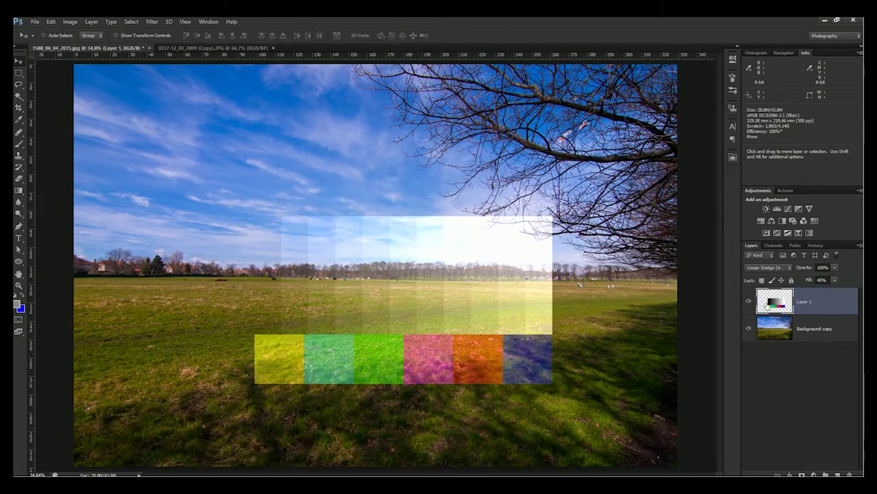
drag(442, 309, 351, 272)
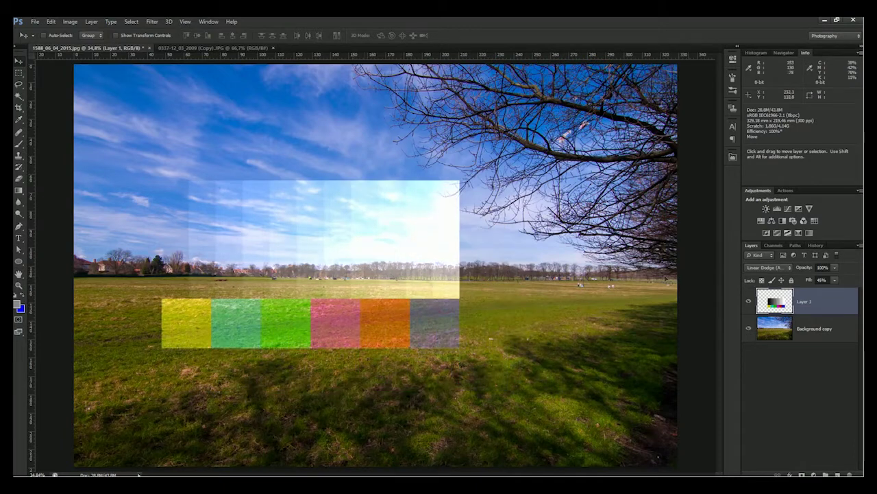
click(835, 281)
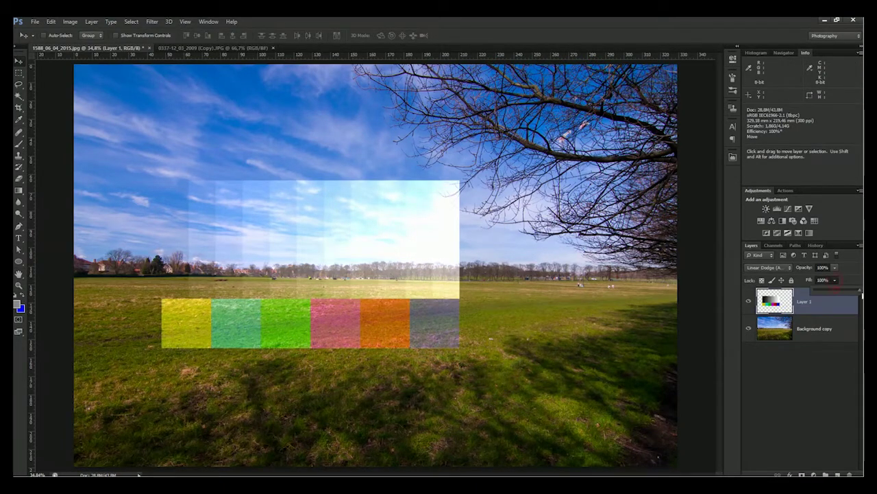
drag(836, 285, 862, 280)
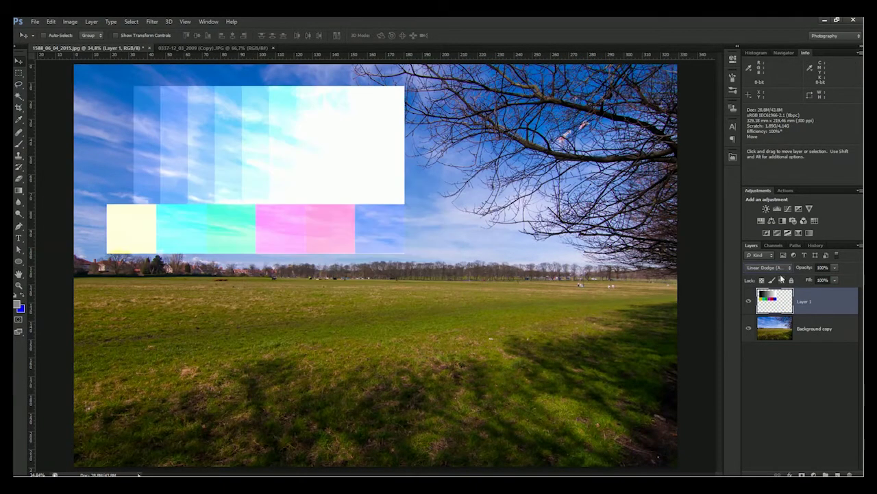
Set Layer 1 to Lighter Color and move the chart down across the horizon
click(770, 267)
click(769, 132)
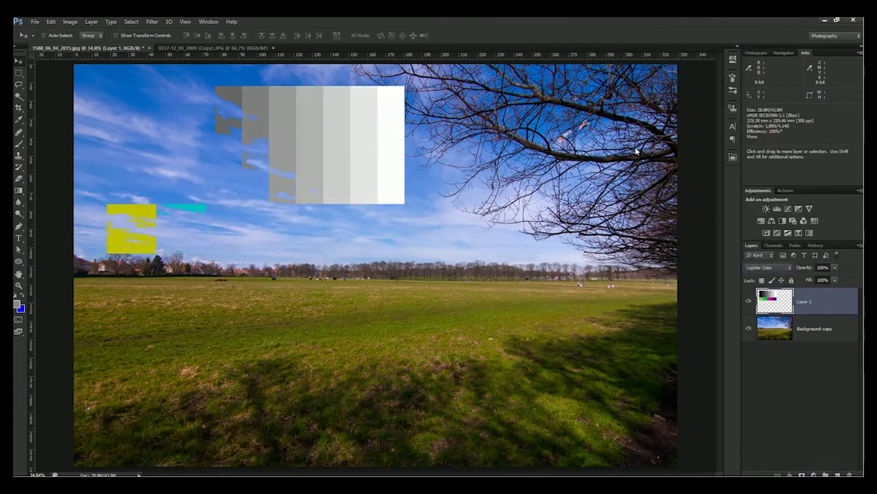
mouse_move(303, 161)
mouse_down()
mouse_move(427, 286)
mouse_move(431, 306)
mouse_move(513, 333)
mouse_move(531, 349)
mouse_move(385, 331)
mouse_move(318, 288)
mouse_move(295, 232)
mouse_move(368, 219)
mouse_move(385, 261)
mouse_move(388, 249)
mouse_up()
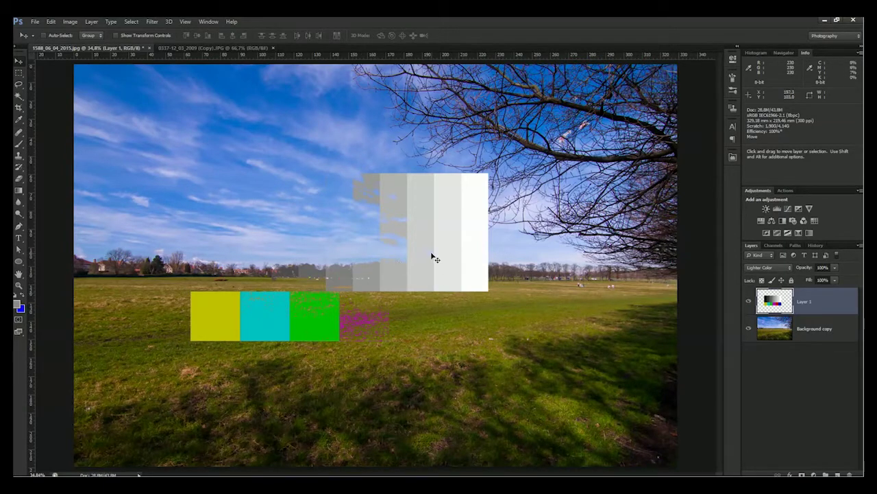
drag(431, 257, 418, 289)
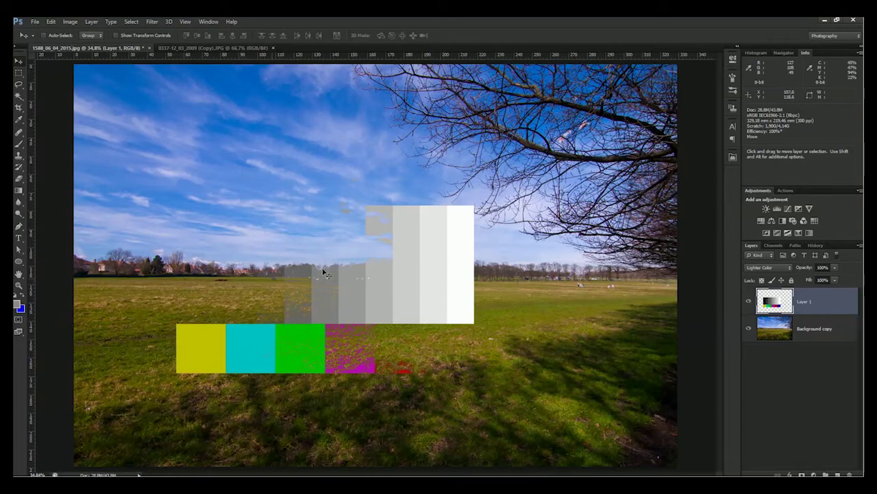
drag(384, 257, 388, 285)
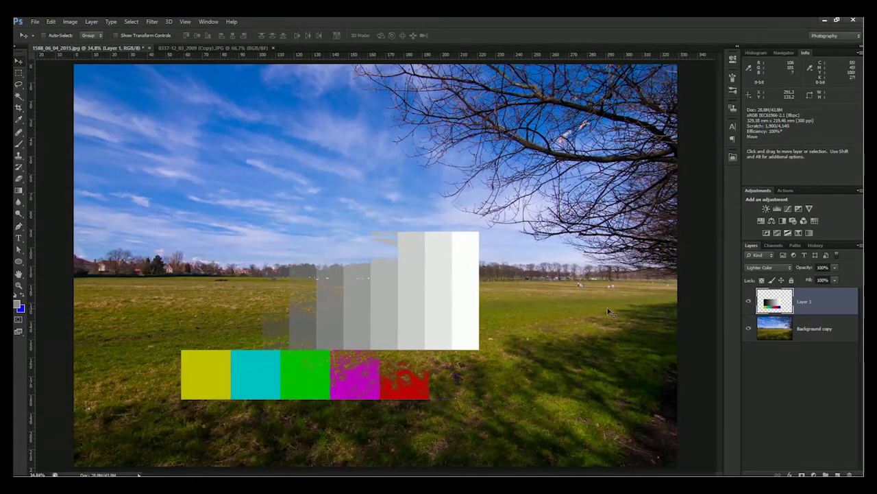
click(772, 246)
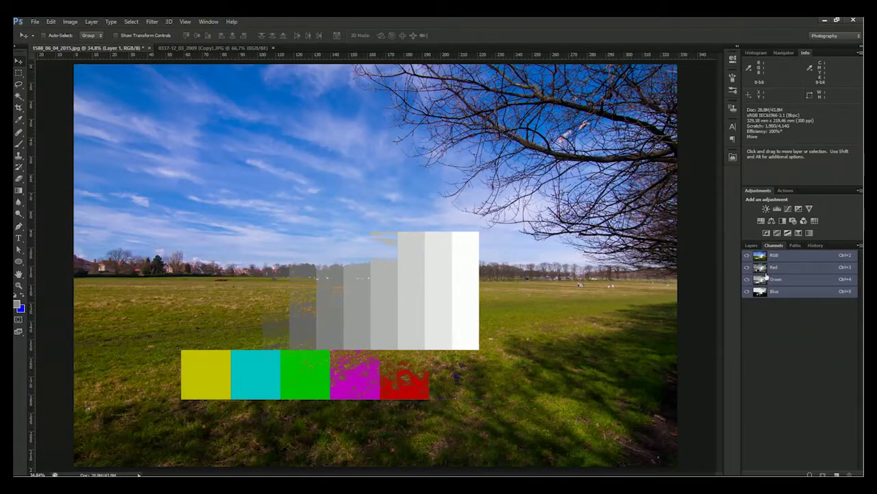
click(752, 246)
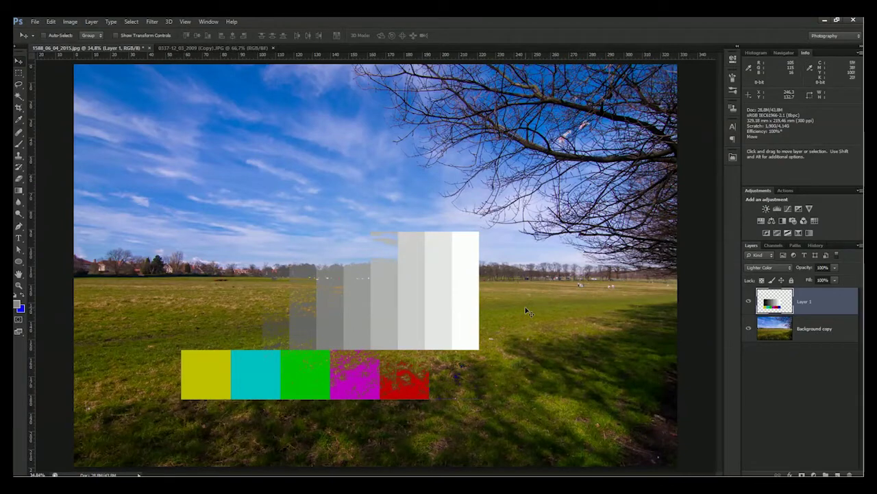
click(754, 267)
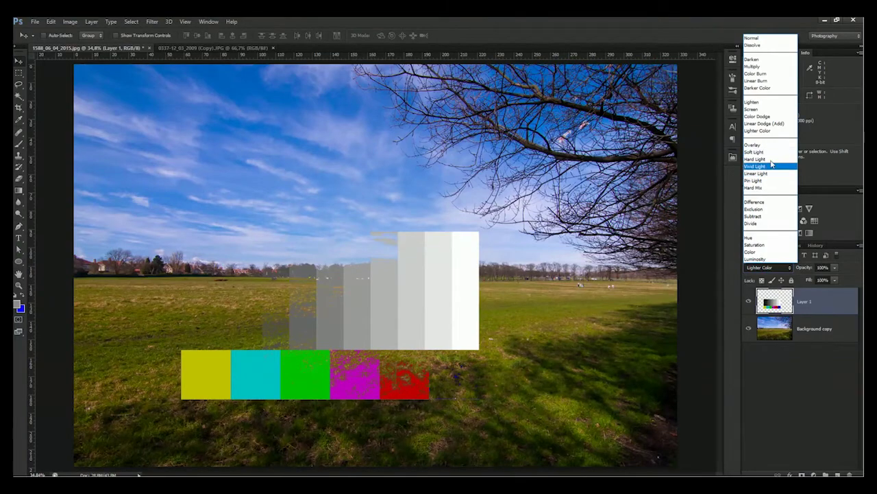
Set the chart layer to Overlay and shift the chart up and left
click(770, 145)
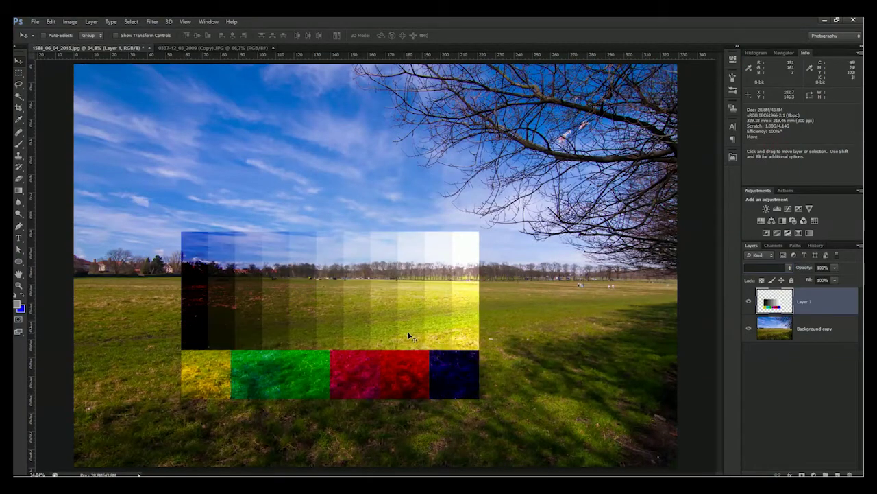
drag(409, 336, 360, 275)
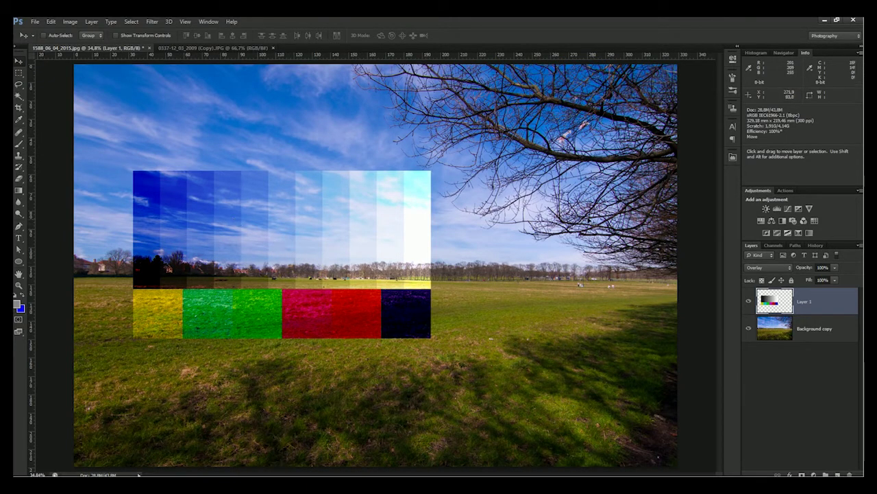
click(768, 267)
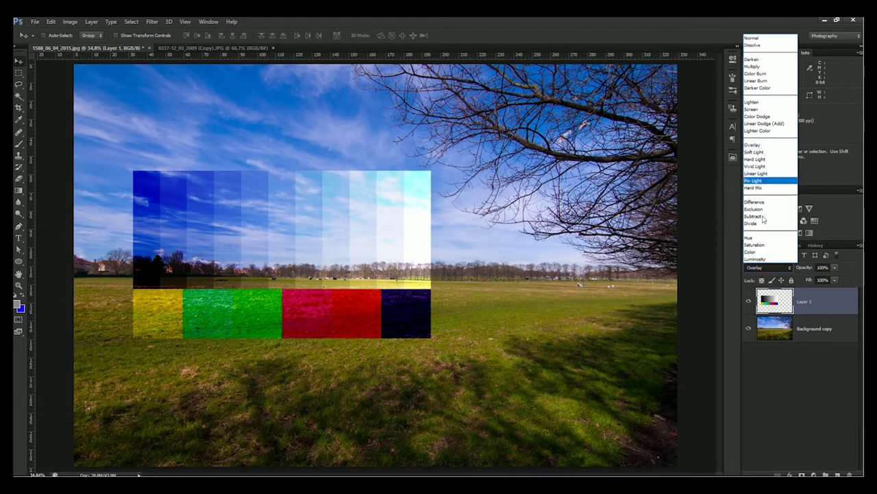
click(786, 340)
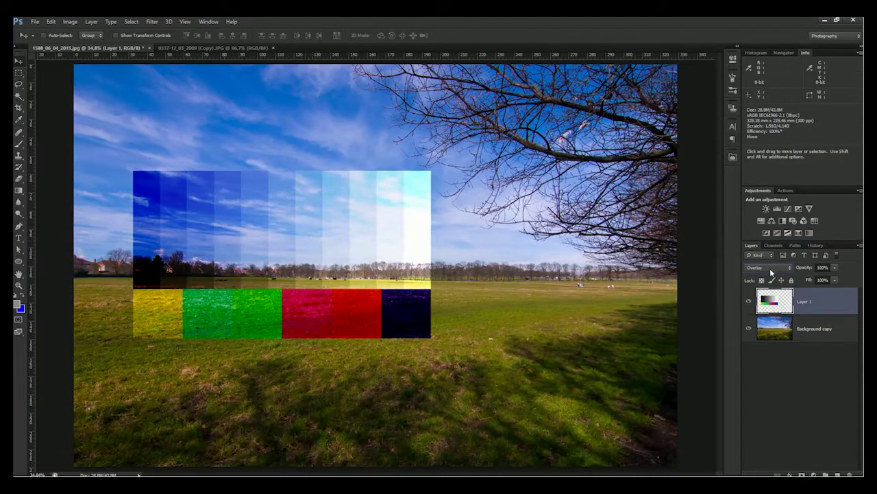
Try Hard Mix on the chart layer, then return it to Overlay
click(771, 269)
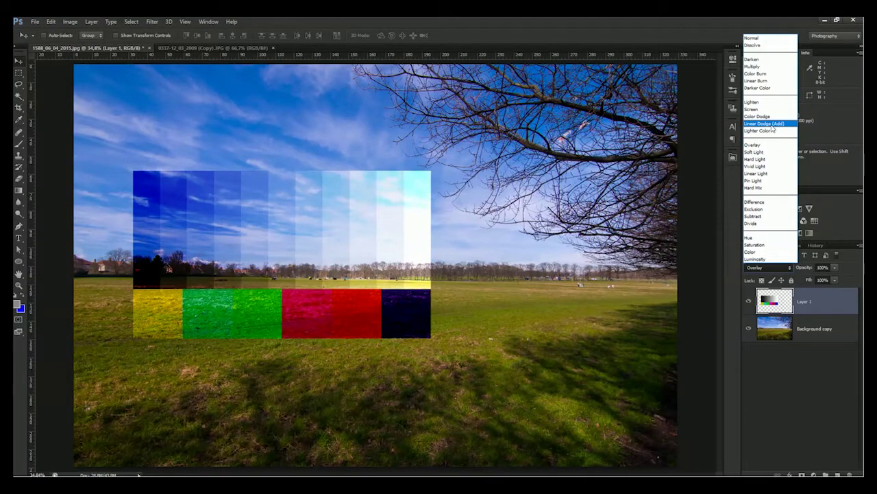
click(757, 188)
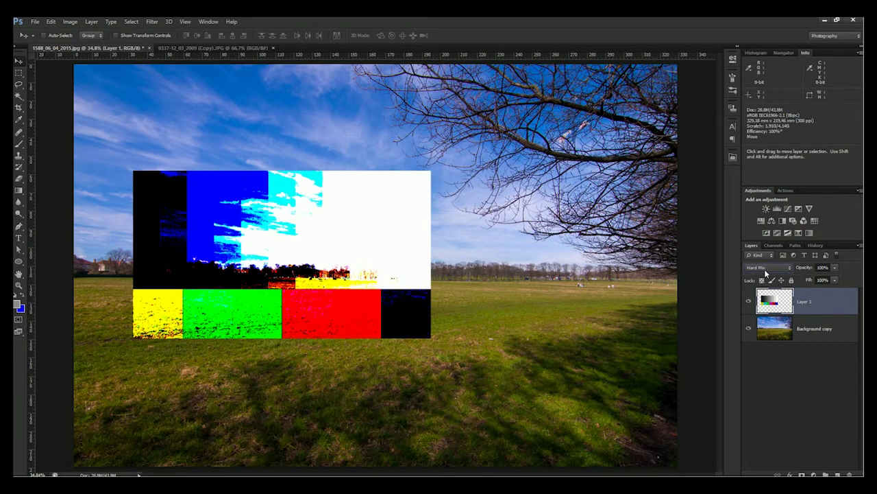
click(767, 268)
click(753, 145)
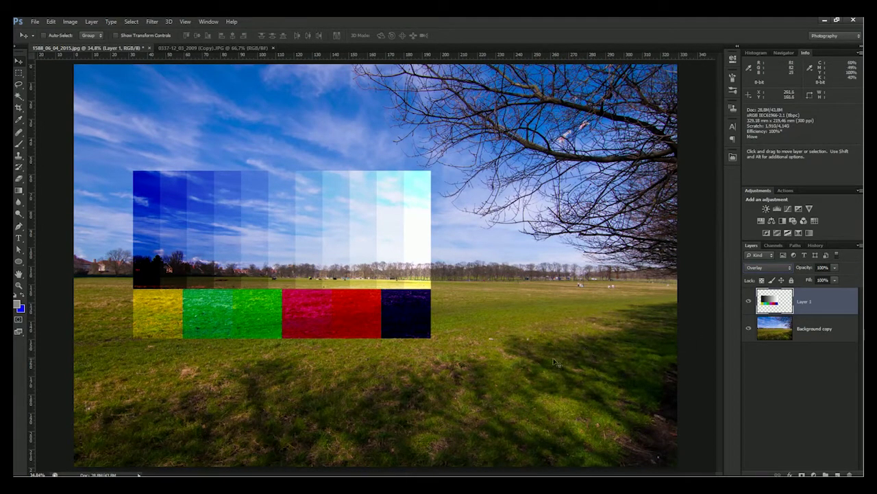
Drag the Overlay-blended chart right and down toward the photo's centre
mouse_move(298, 258)
mouse_down()
mouse_move(480, 354)
mouse_move(403, 362)
mouse_move(286, 344)
mouse_move(390, 259)
mouse_move(294, 263)
mouse_move(264, 254)
mouse_move(323, 252)
mouse_up()
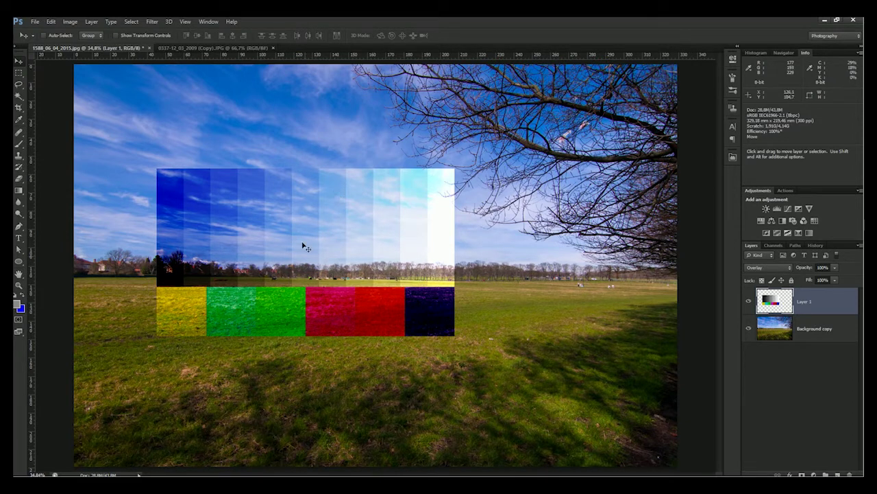
drag(307, 237, 342, 248)
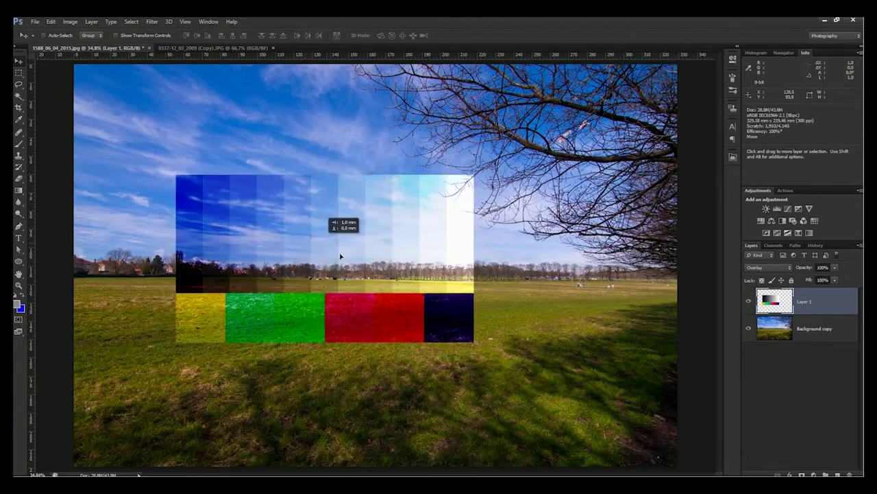
mouse_move(341, 248)
mouse_down()
mouse_move(344, 291)
mouse_move(336, 280)
mouse_up()
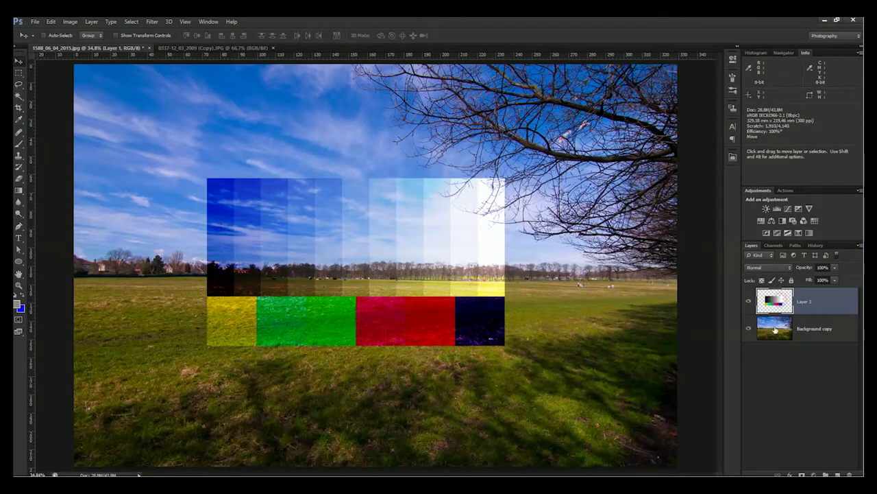
Set Background copy to Hard Light and experiment with swapping the layer order
click(774, 329)
click(770, 269)
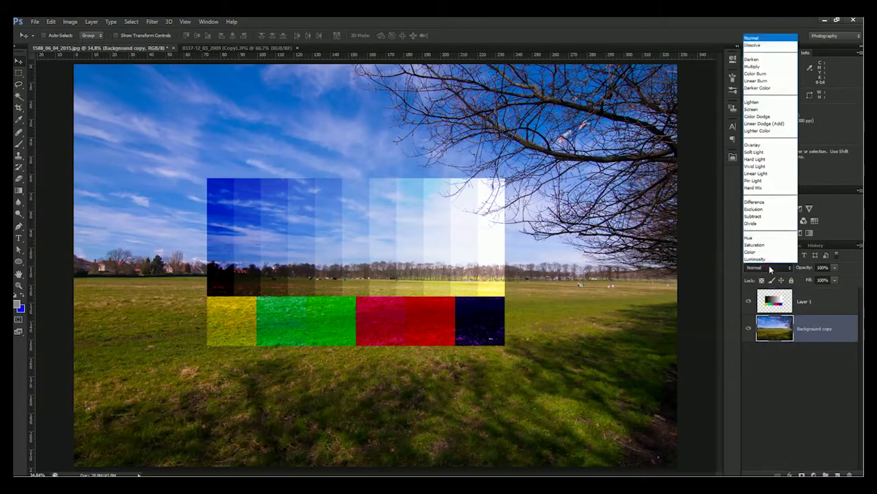
click(766, 162)
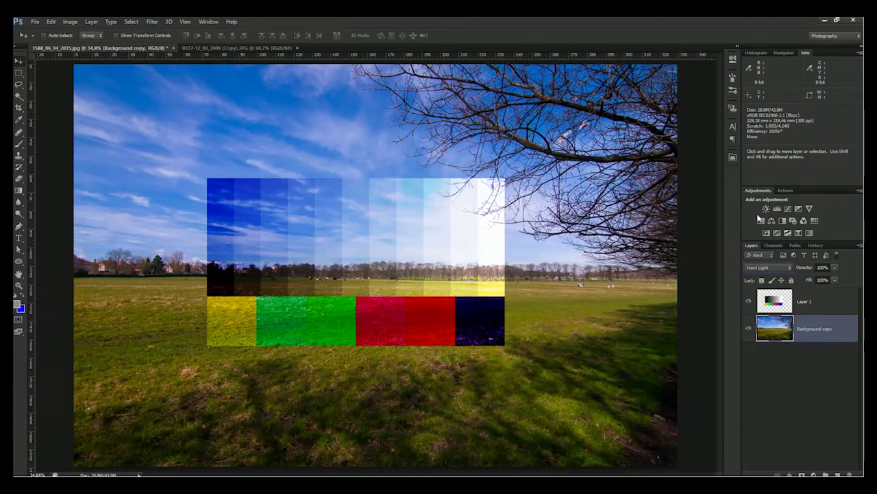
mouse_move(804, 301)
mouse_down()
mouse_move(804, 353)
mouse_move(805, 337)
mouse_up()
drag(797, 300, 806, 358)
drag(802, 302, 805, 372)
drag(803, 308, 808, 363)
drag(809, 329, 783, 294)
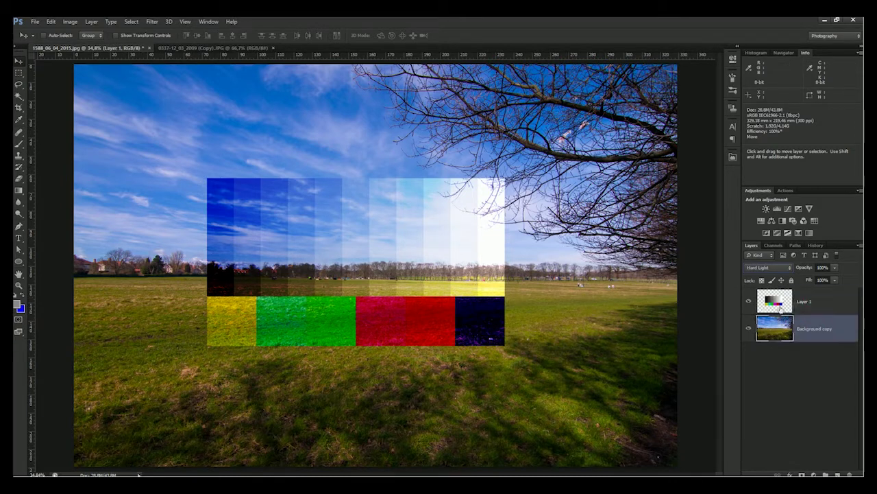
Set Layer 1 to Soft Light and stack Background copy above it
click(782, 293)
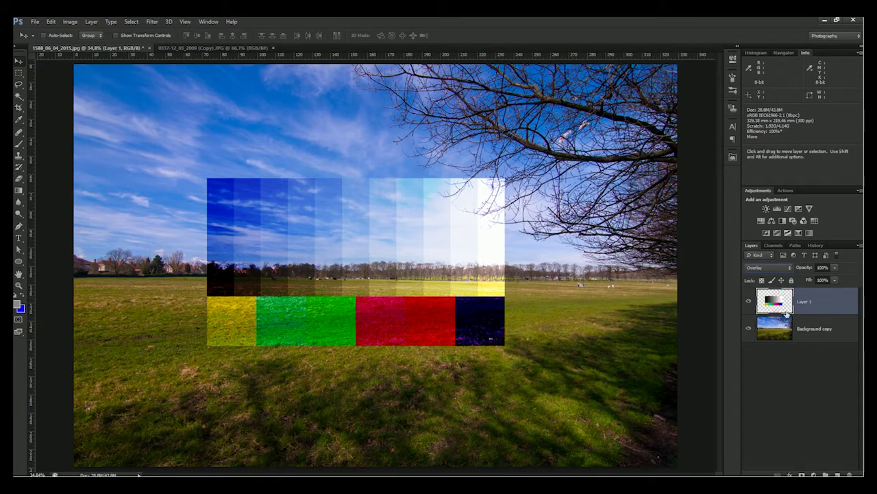
click(782, 272)
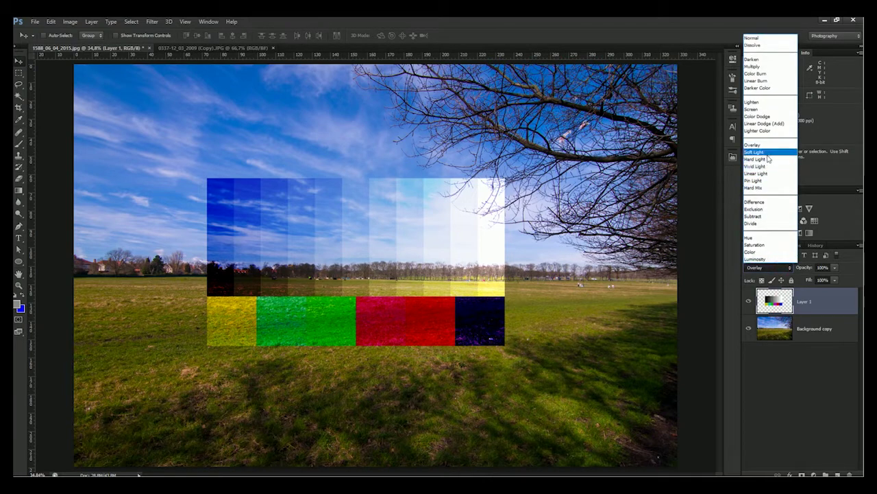
click(768, 152)
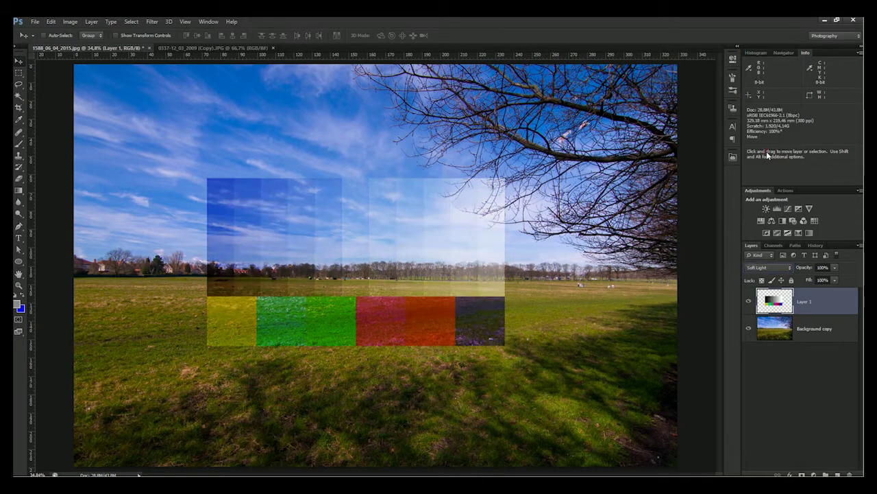
click(796, 332)
drag(795, 308, 804, 346)
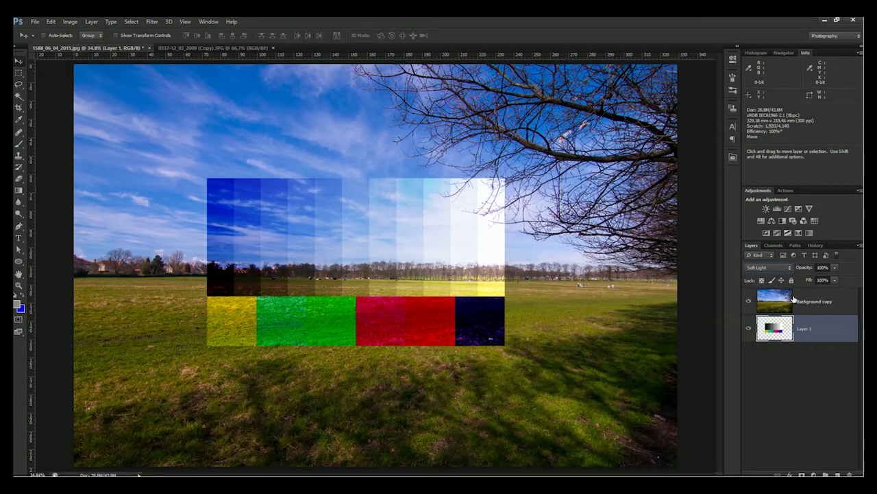
drag(793, 298, 802, 350)
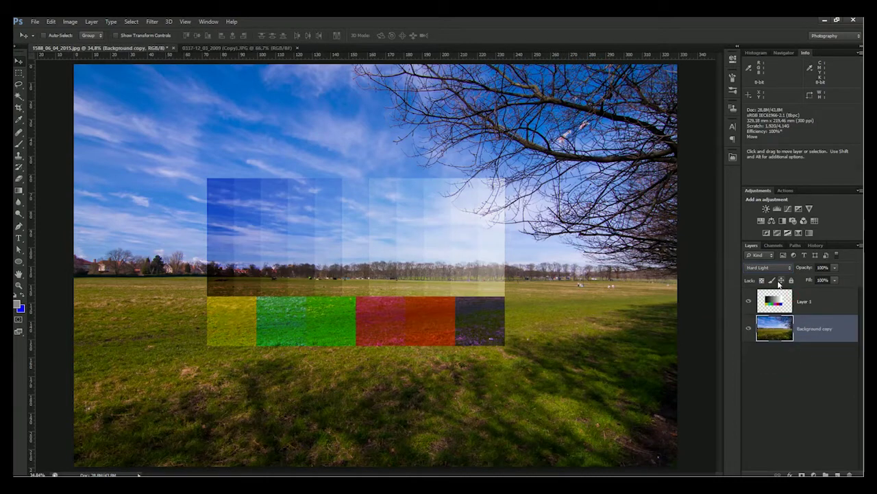
click(775, 302)
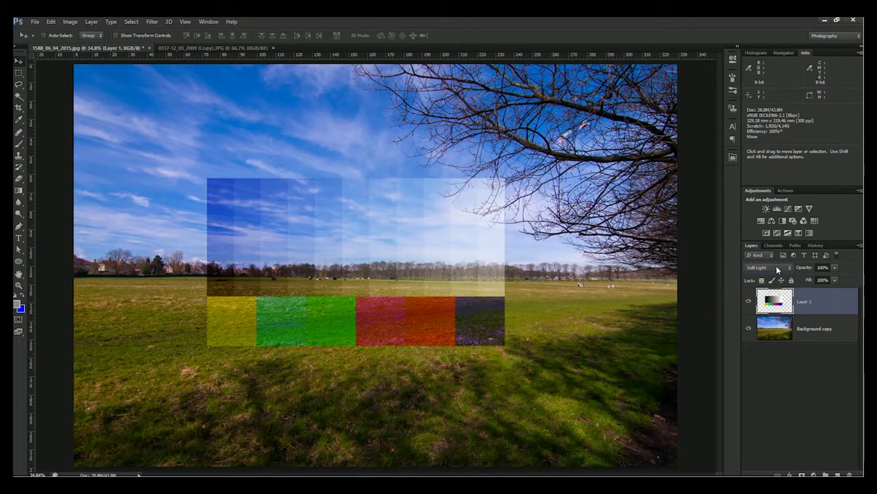
scroll(776, 265, up, 1)
drag(787, 302, 796, 336)
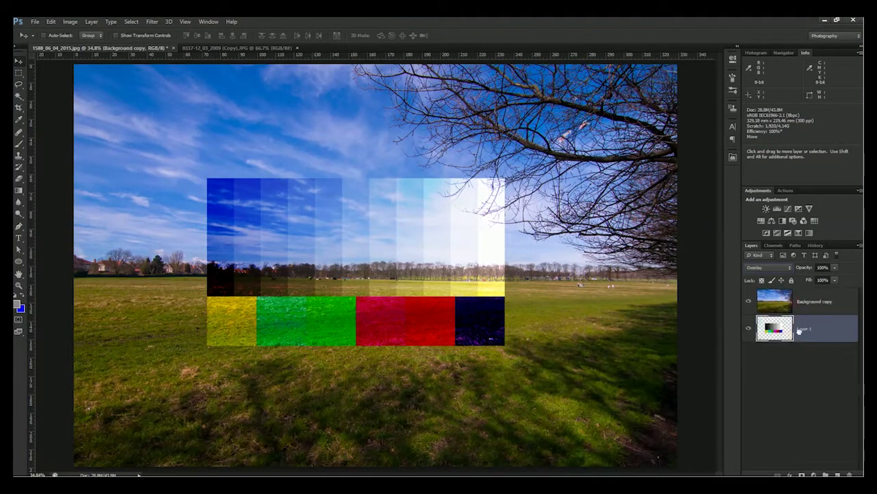
drag(796, 300, 804, 363)
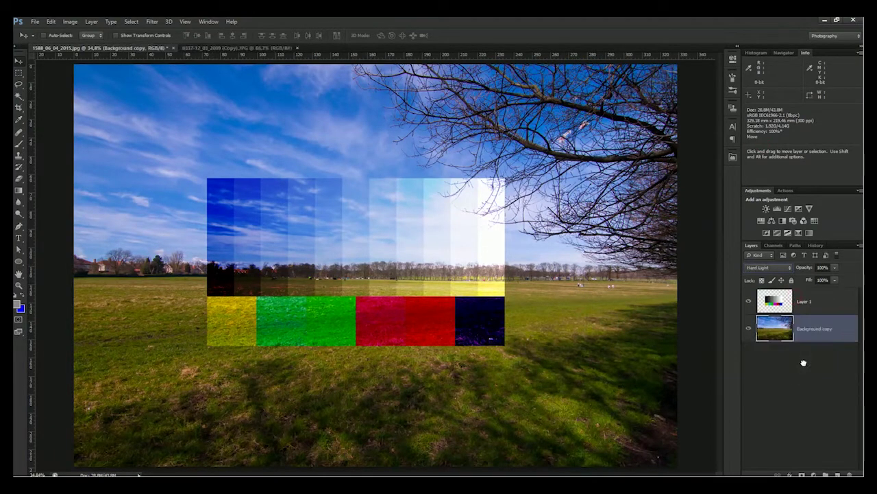
click(772, 300)
click(774, 327)
click(779, 305)
click(780, 330)
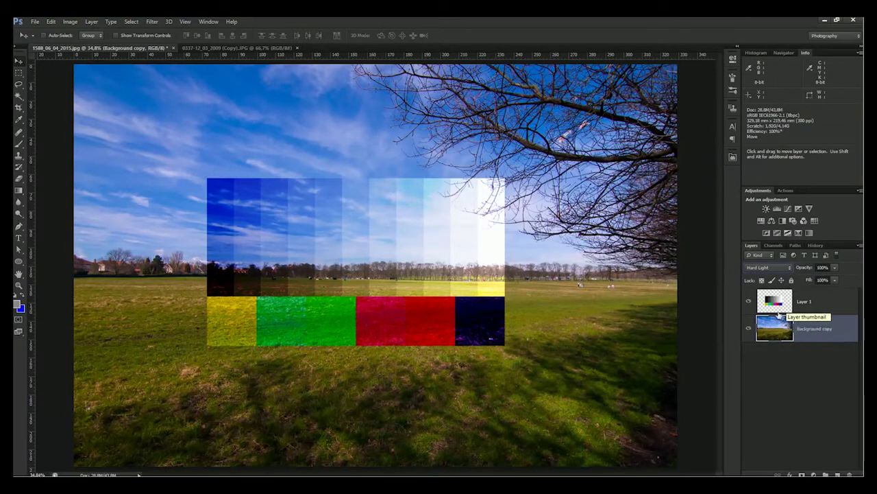
click(780, 312)
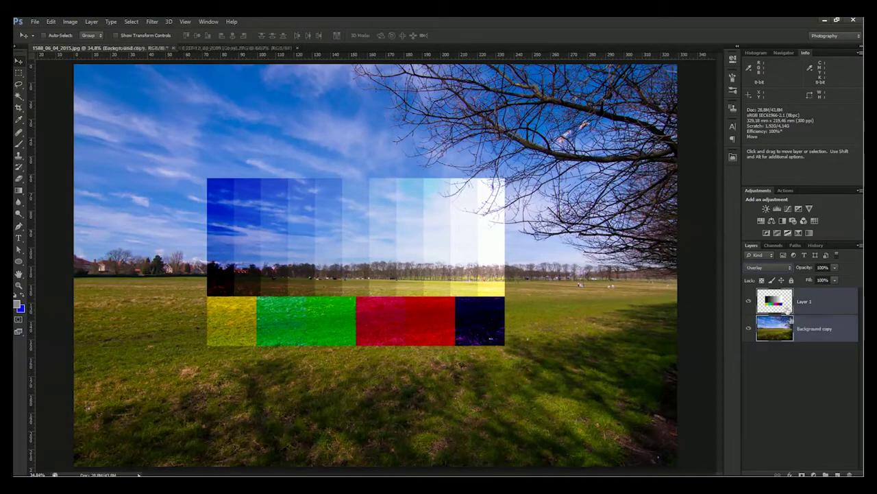
Move the chart left and down, and reset Background copy to Normal blending
click(779, 320)
click(780, 303)
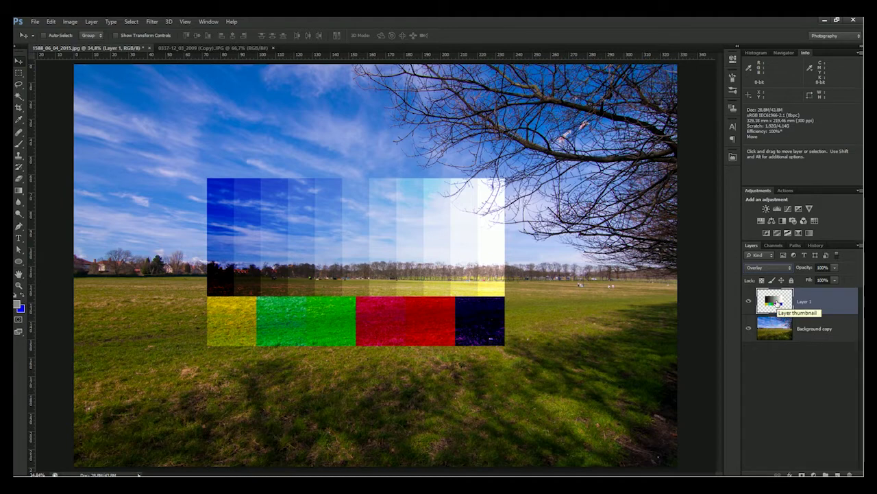
key(shift+plus)
drag(412, 293, 365, 303)
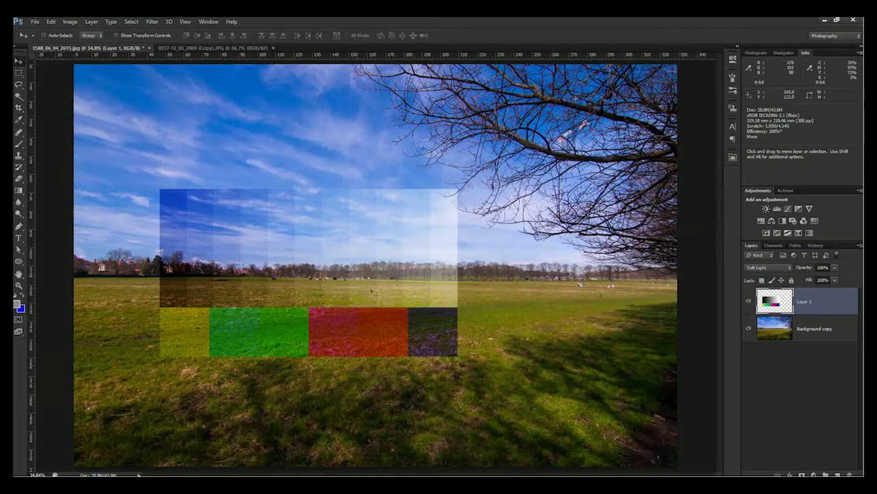
click(772, 329)
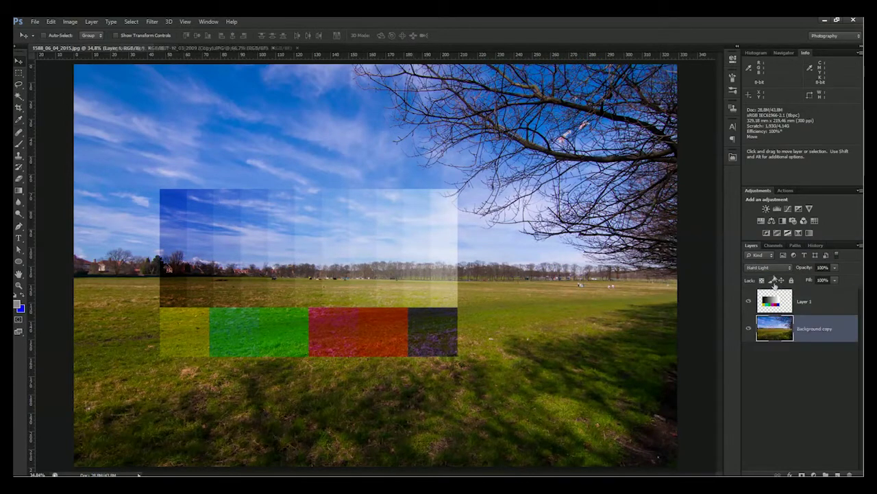
click(768, 267)
click(777, 38)
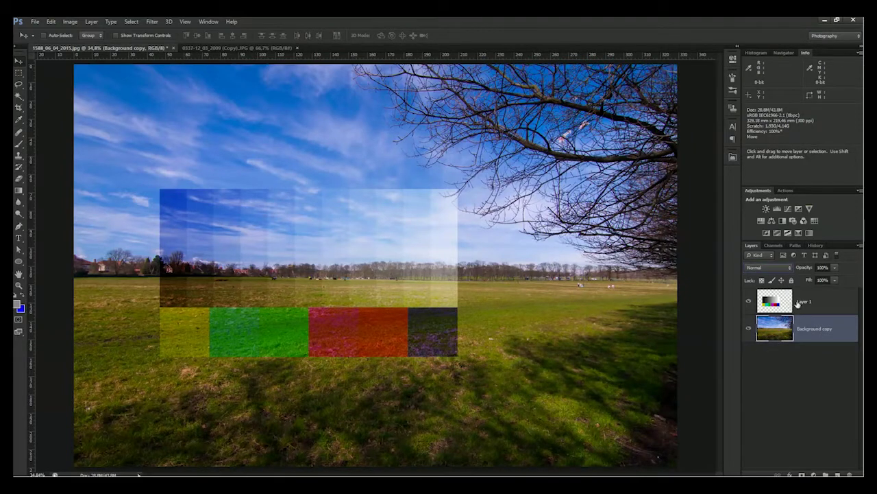
Nudge the chart down, compare Overlay, and settle Layer 1 on Soft Light
click(775, 303)
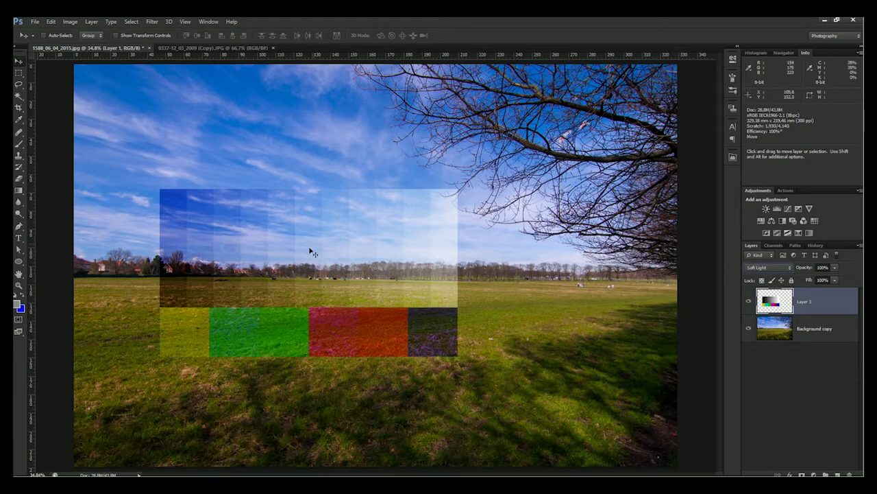
key(Down)
key(Down)
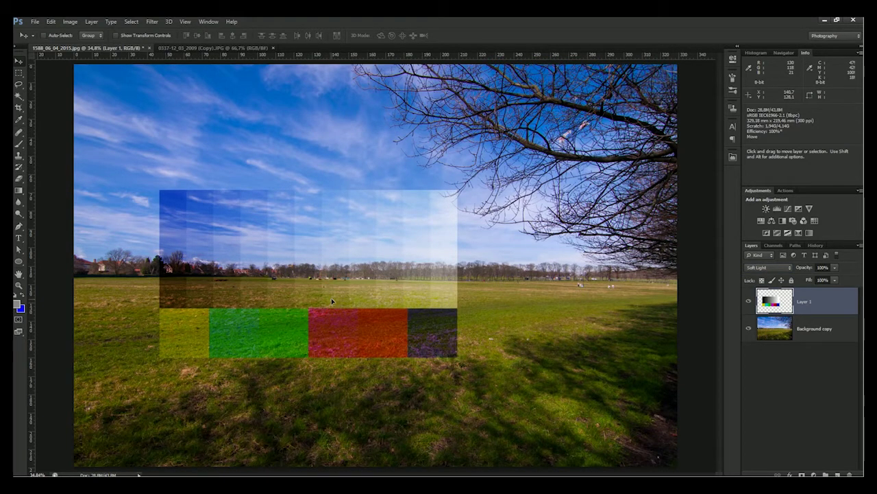
click(771, 267)
click(767, 142)
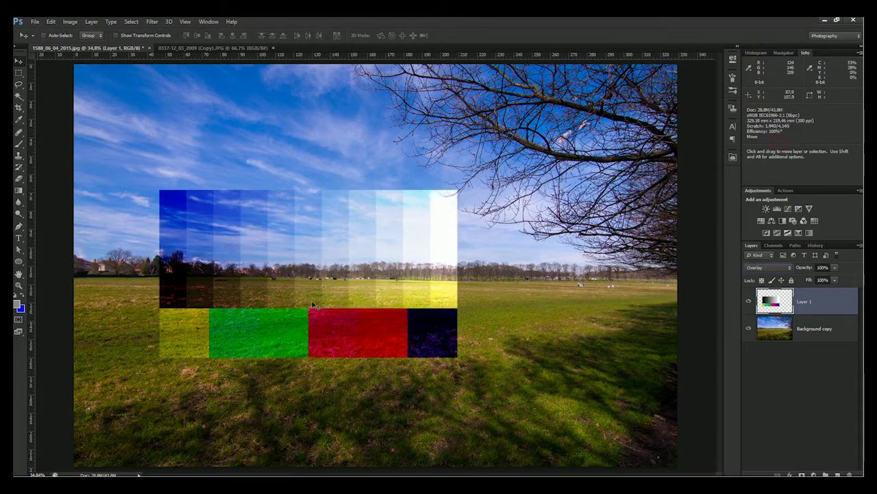
click(768, 267)
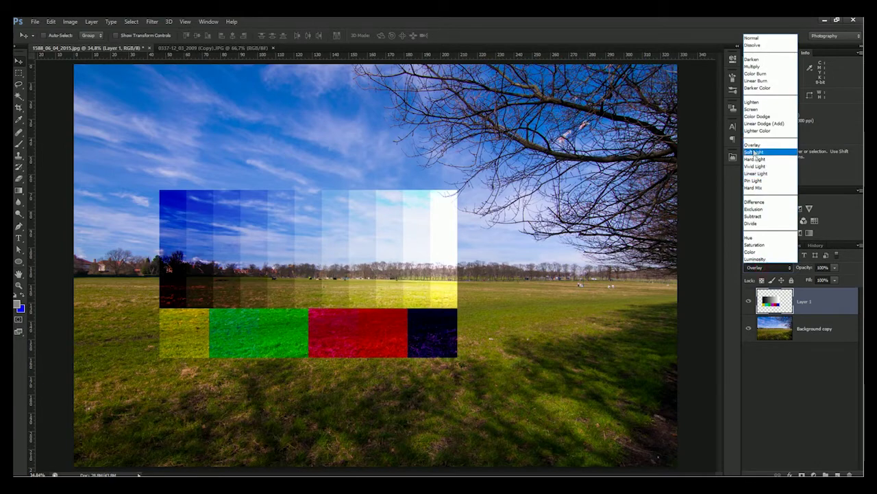
click(754, 152)
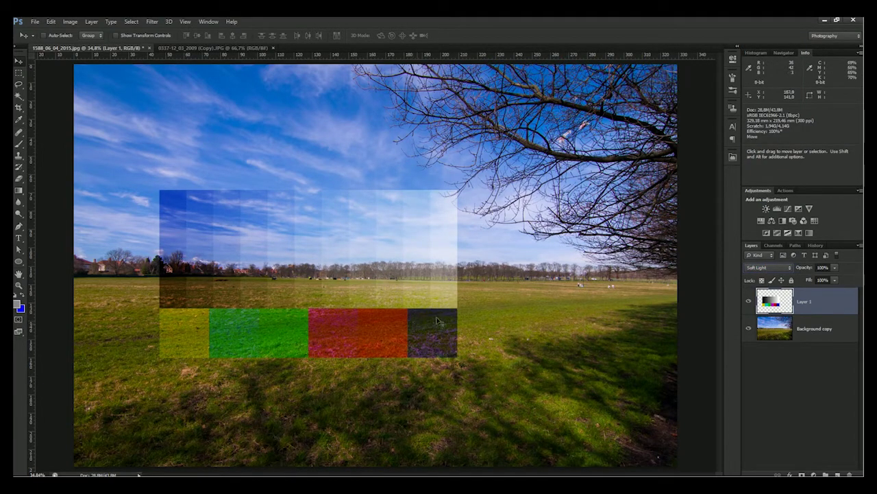
Switch Layer 1 to Hard Light and reposition the chart
click(776, 268)
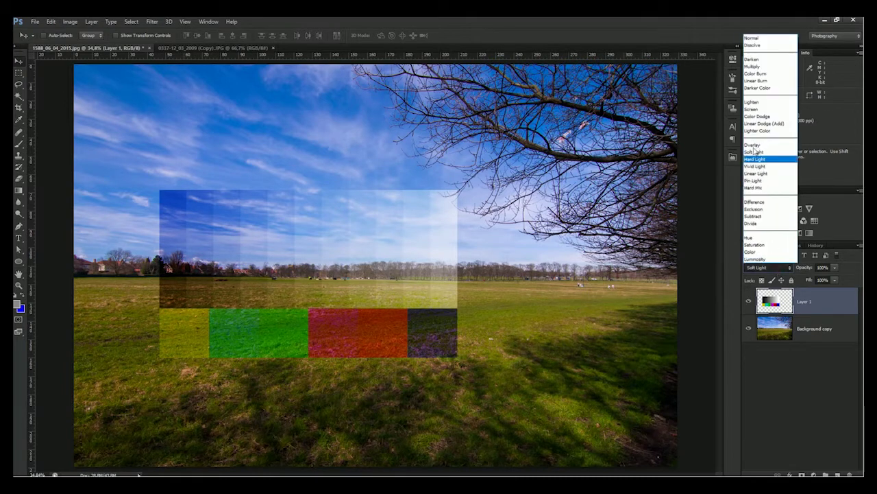
click(754, 158)
drag(379, 260, 359, 245)
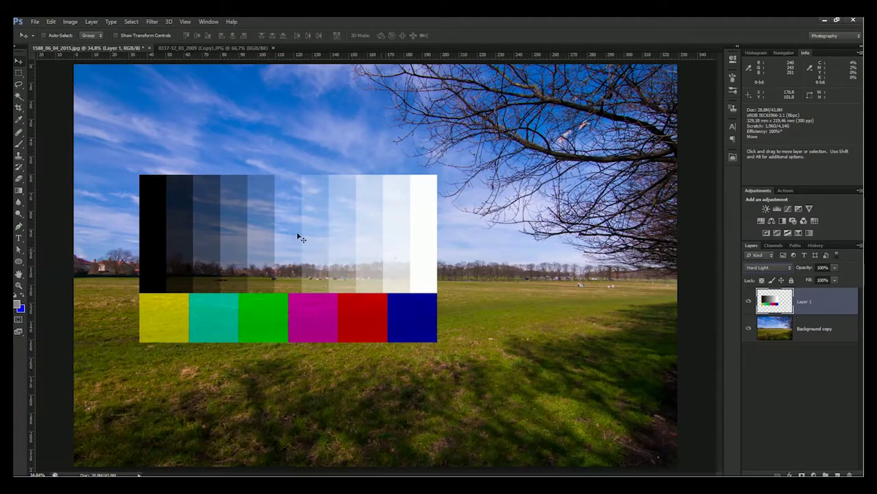
drag(335, 235, 345, 252)
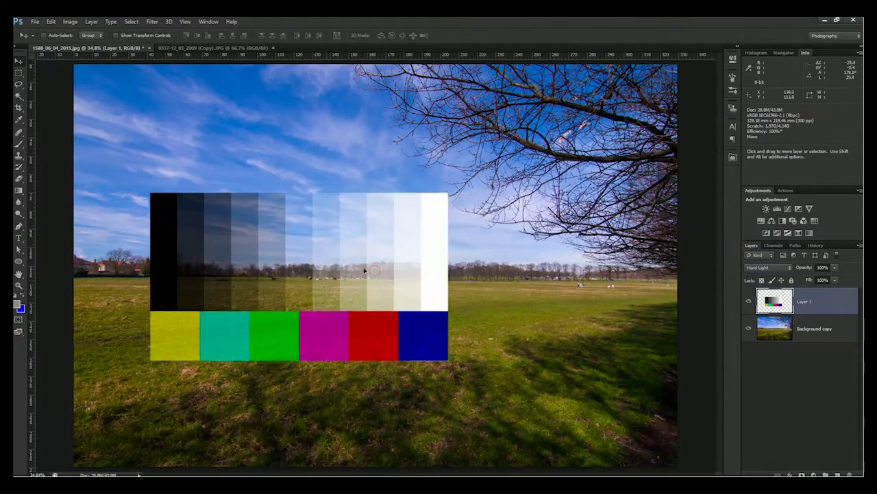
Test chart opacity at 81% and 62%, restore 100%, and move the chart further left
drag(835, 267, 819, 279)
drag(379, 248, 473, 261)
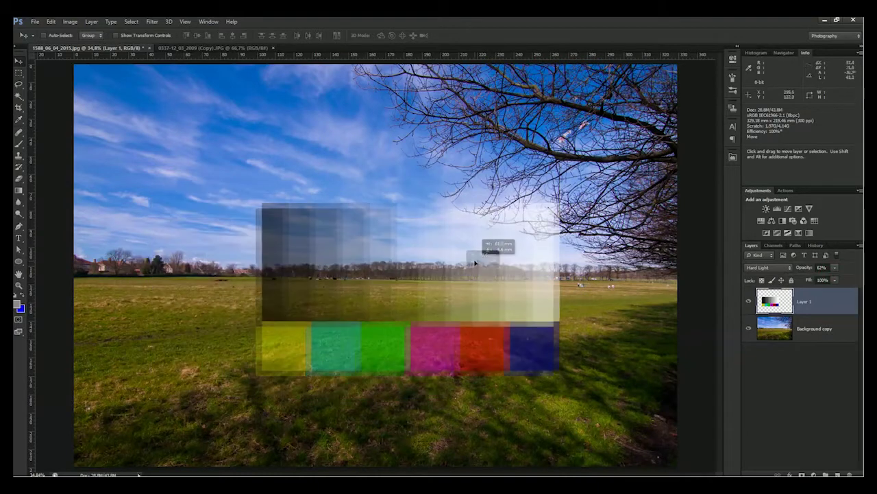
drag(435, 282, 384, 249)
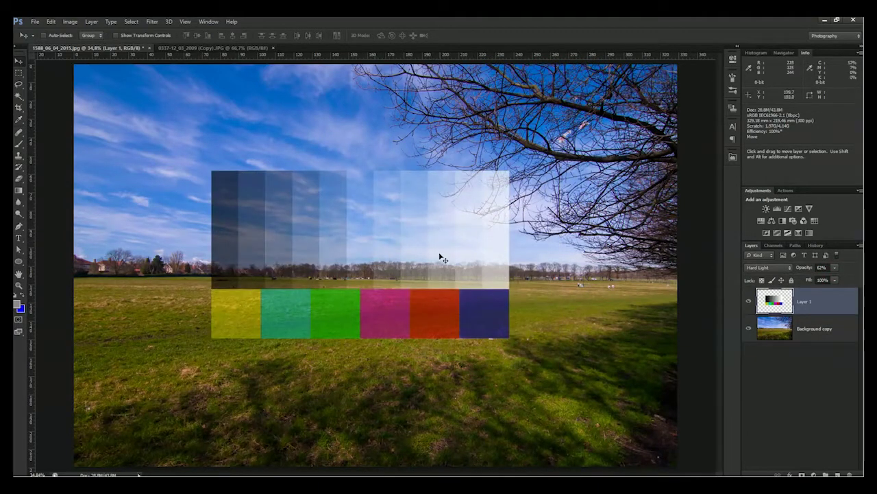
click(835, 267)
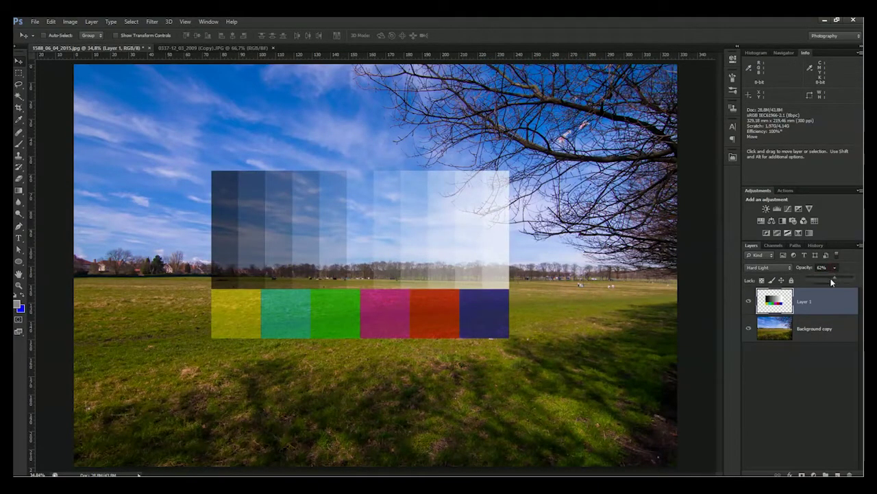
drag(831, 277, 855, 278)
mouse_move(385, 256)
mouse_down()
mouse_move(313, 251)
mouse_move(305, 259)
mouse_up()
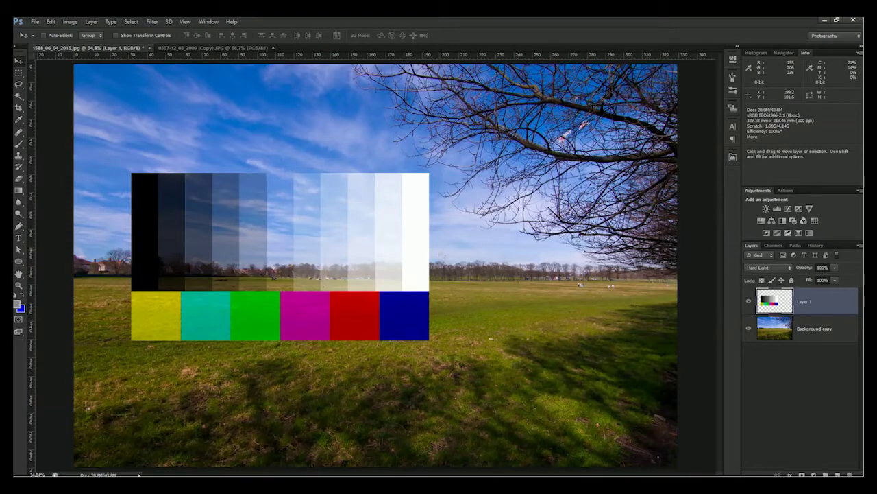
click(768, 267)
Set Layer 1 to Vivid Light, compare it with Overlay, and return to Vivid Light
click(768, 164)
drag(232, 277, 247, 272)
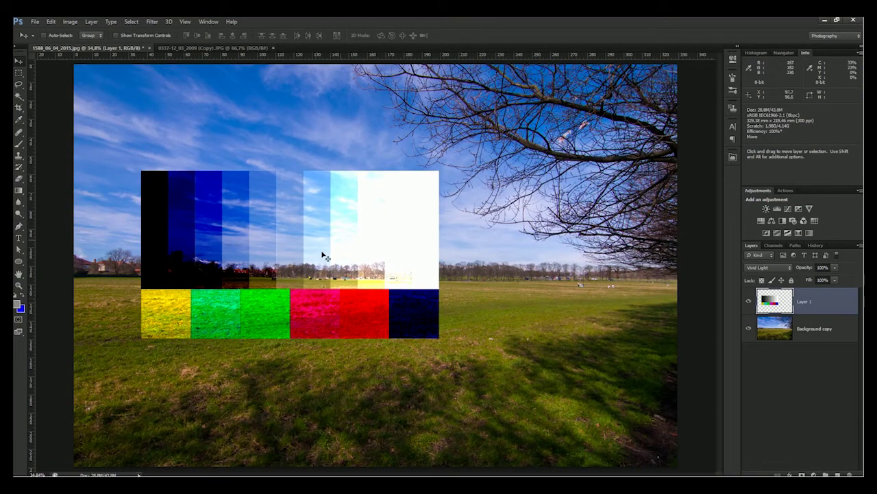
click(768, 267)
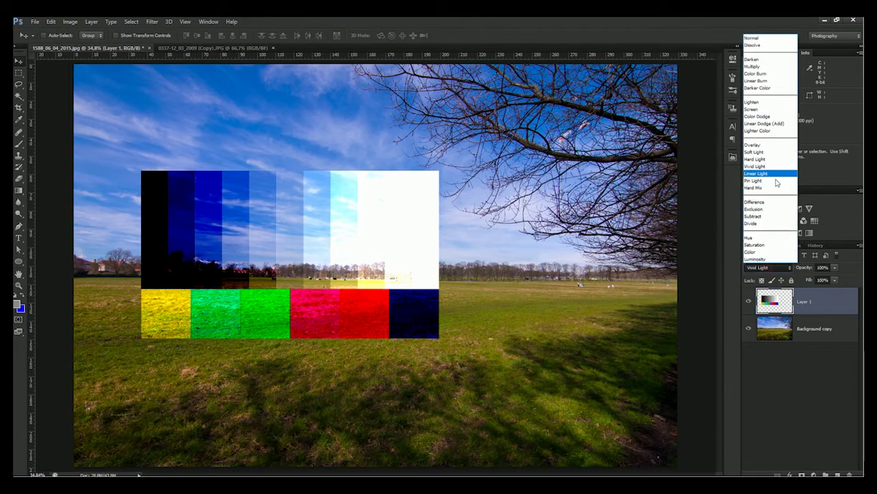
click(780, 145)
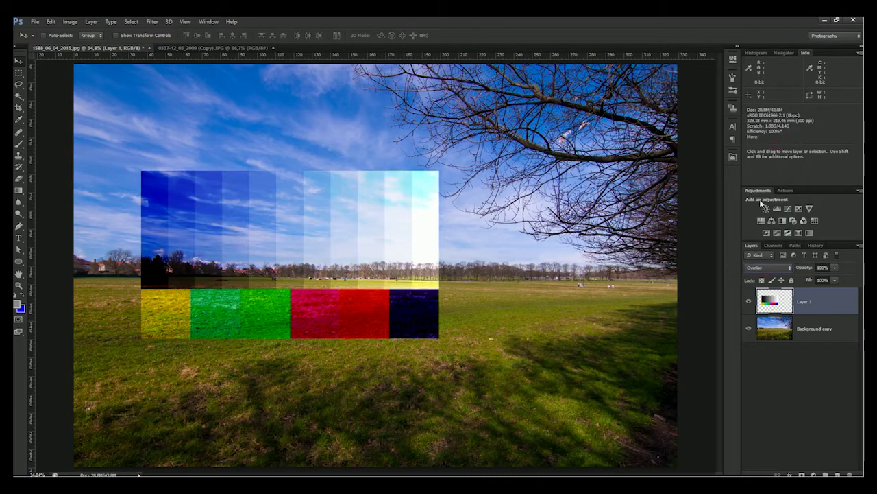
click(769, 268)
click(771, 170)
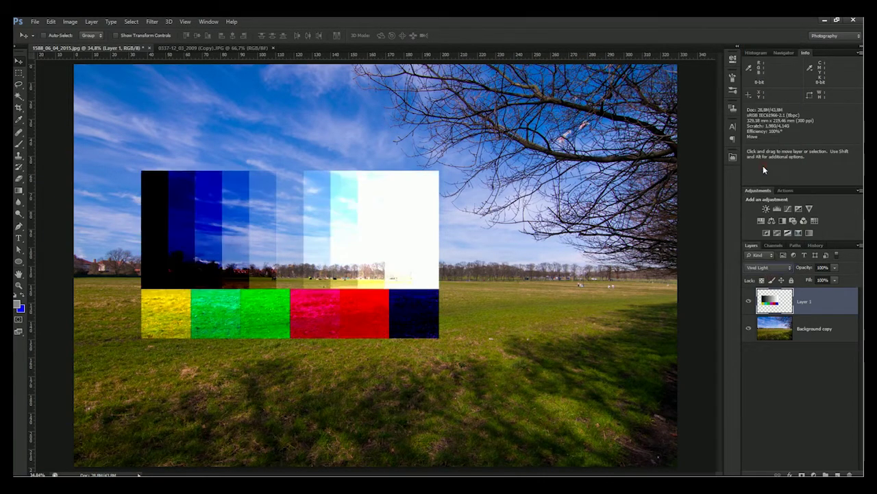
Fine-tune the Vivid Light chart's position left of centre
drag(288, 230, 273, 248)
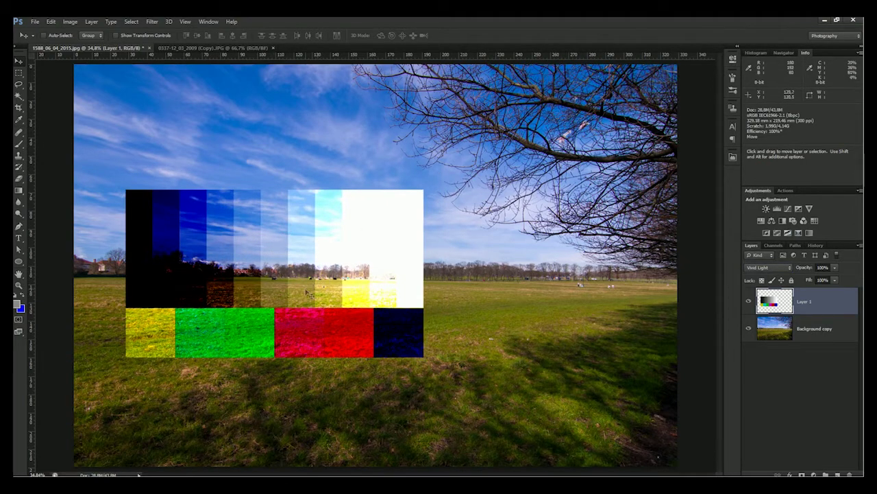
drag(286, 286, 297, 286)
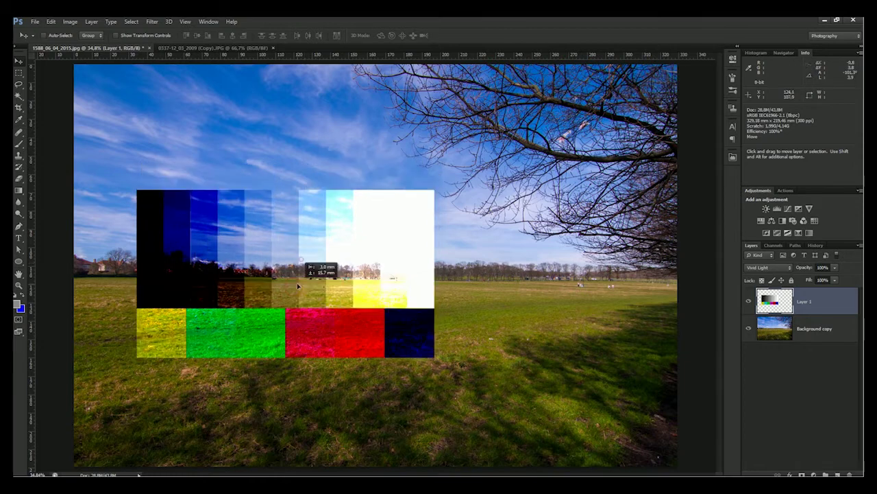
drag(314, 292, 316, 280)
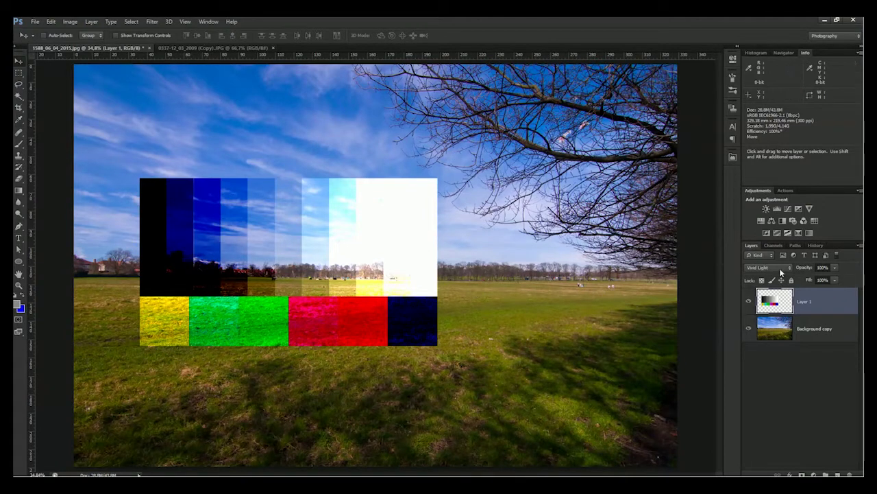
Lower Layer 1's fill to 76%, then 67%, then 40%
click(828, 281)
text(76)
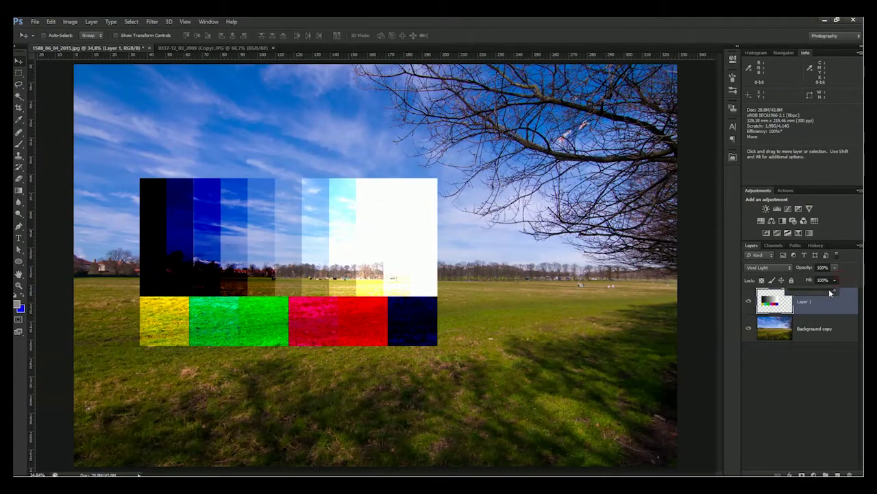
key(Return)
text(67)
key(Return)
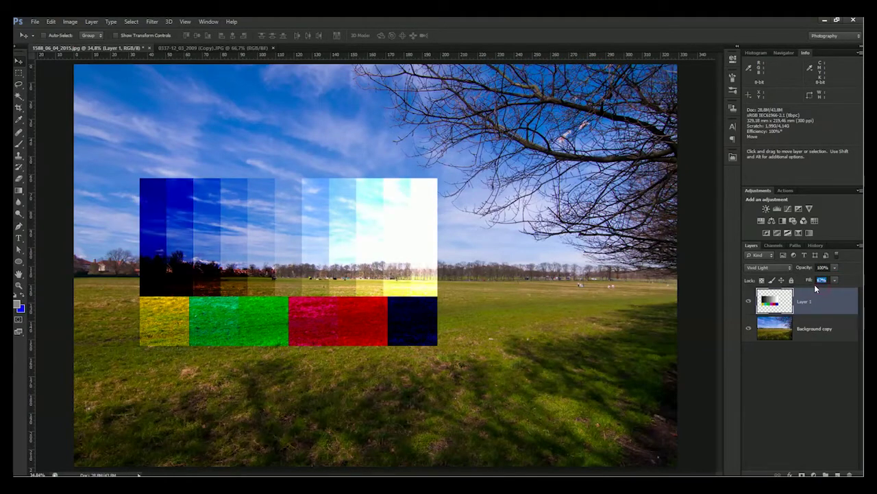
mouse_move(834, 280)
mouse_down()
mouse_move(826, 291)
mouse_move(854, 290)
mouse_move(810, 286)
mouse_up()
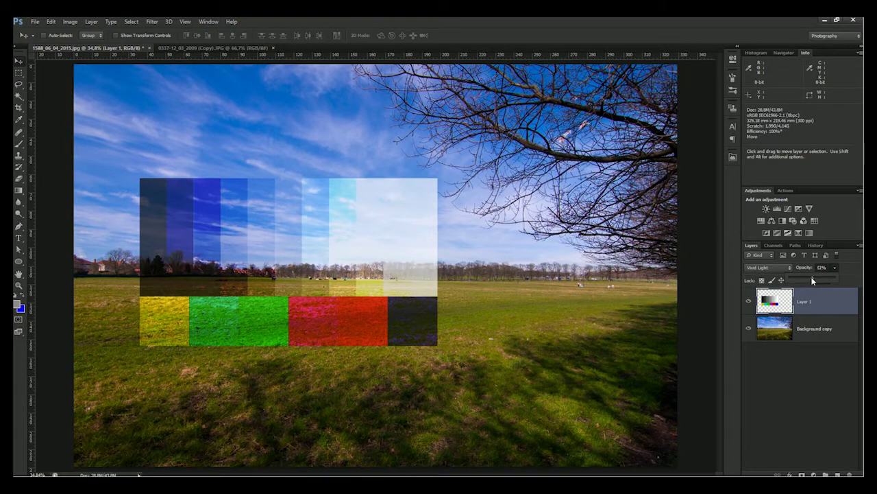
Test 49% opacity, restore opacity and fill to 100%, and nudge the chart left
drag(813, 279, 813, 280)
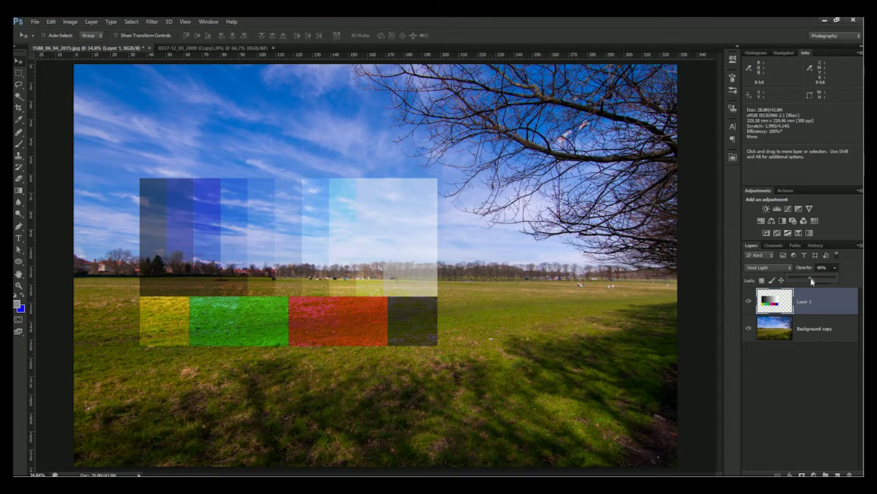
drag(810, 278, 835, 281)
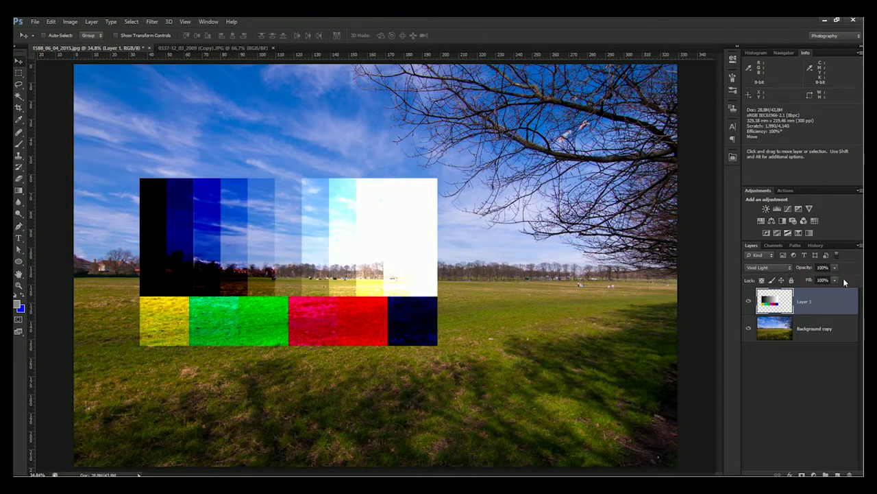
drag(827, 292, 808, 292)
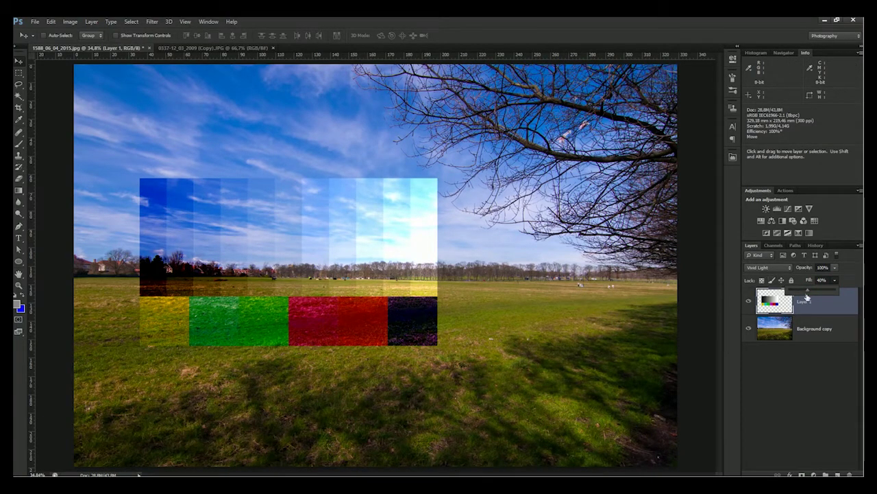
drag(819, 290, 847, 282)
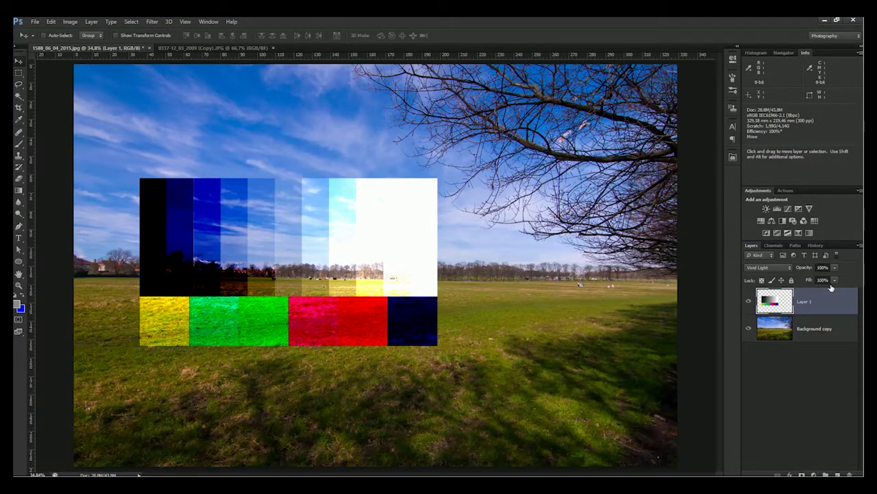
key(shift+Left)
key(shift+Left)
key(shift+Left)
click(764, 267)
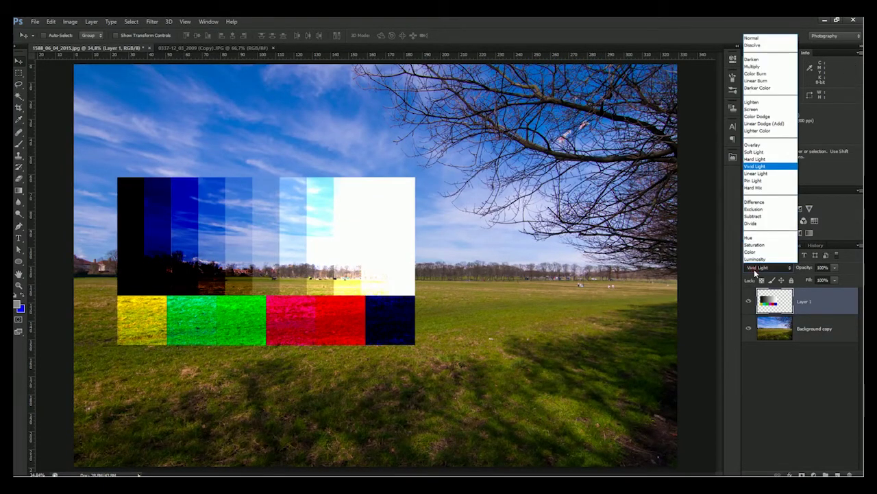
Apply Linear Light to the colour bars and reposition them over the landscape
click(762, 173)
mouse_move(286, 288)
mouse_down()
mouse_move(316, 285)
mouse_move(302, 331)
mouse_move(270, 220)
mouse_move(446, 278)
mouse_move(518, 353)
mouse_move(470, 356)
mouse_move(367, 337)
mouse_move(333, 307)
mouse_up()
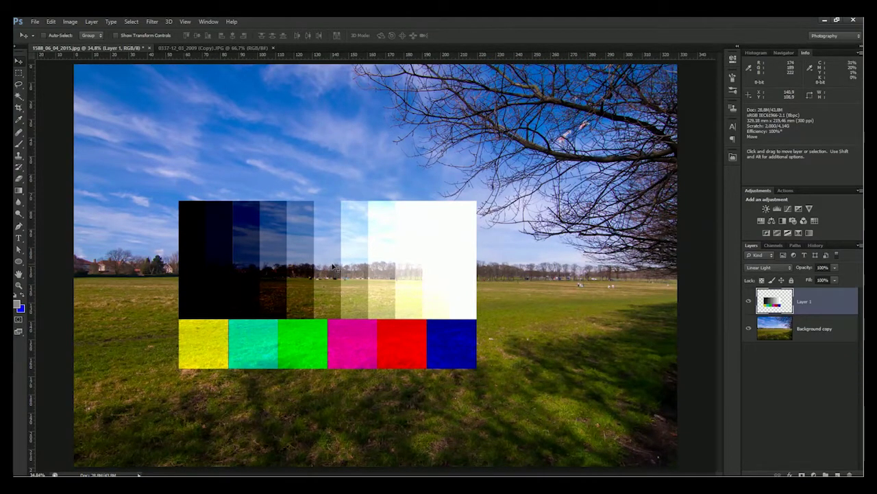
mouse_move(308, 293)
mouse_down()
mouse_move(341, 310)
mouse_move(332, 287)
mouse_up()
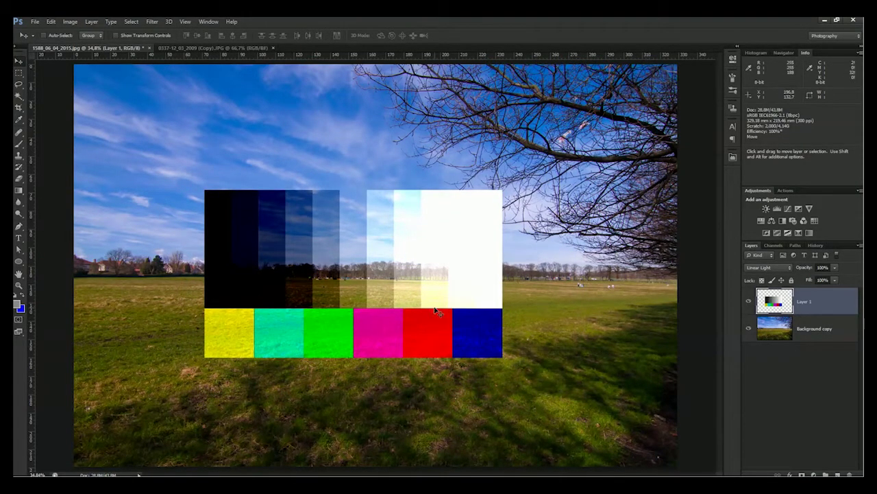
drag(425, 285, 397, 295)
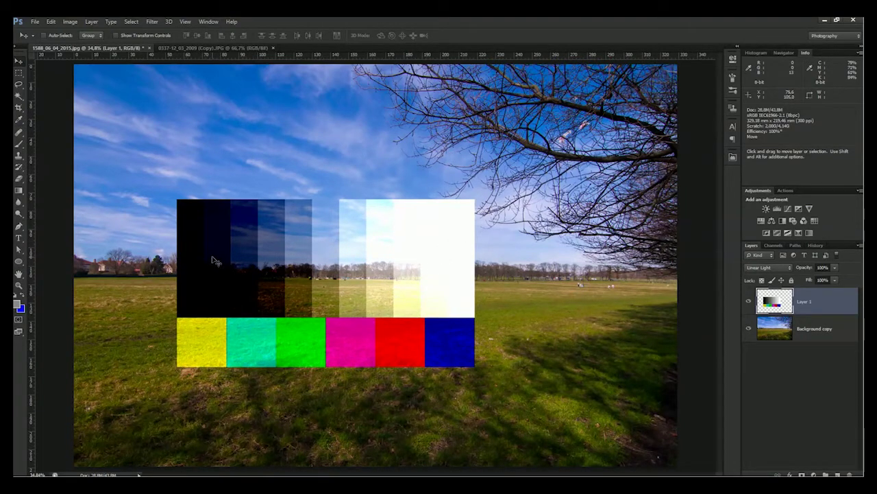
click(789, 267)
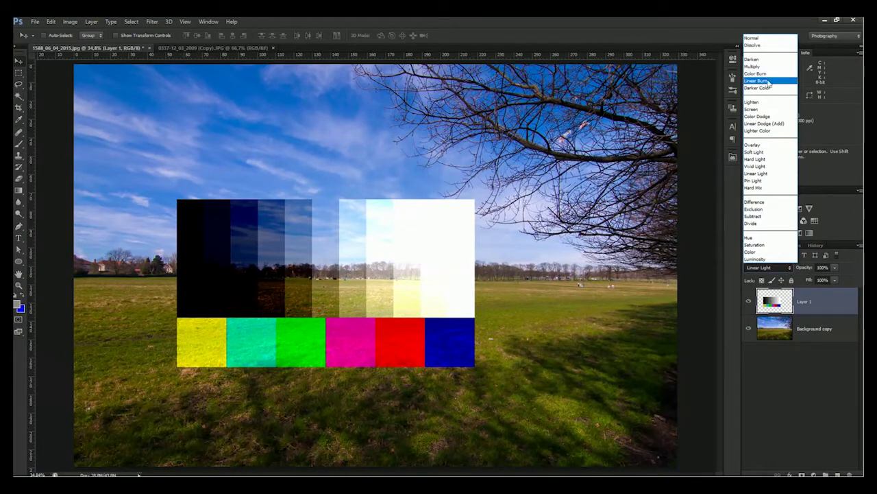
click(796, 402)
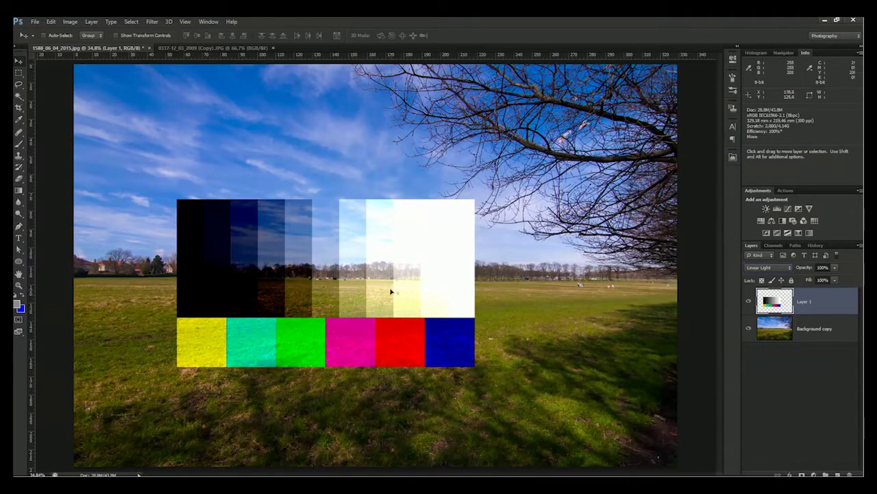
drag(406, 298, 394, 291)
Lower the layer's fill, then bring fill and opacity back to 100%
click(835, 280)
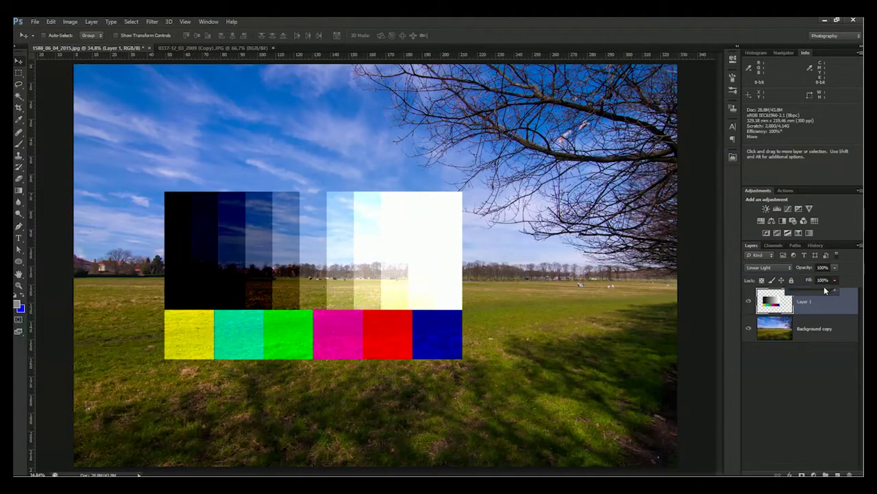
mouse_move(823, 292)
mouse_down()
mouse_move(798, 292)
mouse_move(808, 291)
mouse_up()
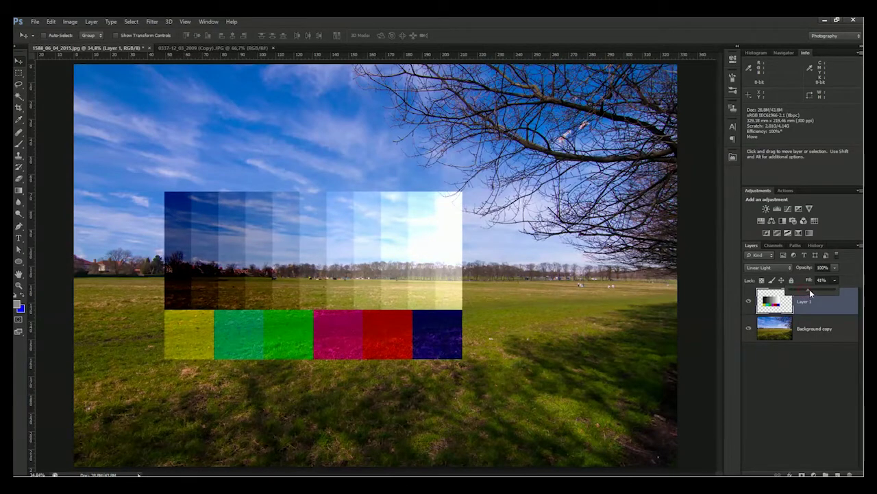
mouse_move(811, 288)
mouse_down()
mouse_move(847, 290)
mouse_move(818, 278)
mouse_up()
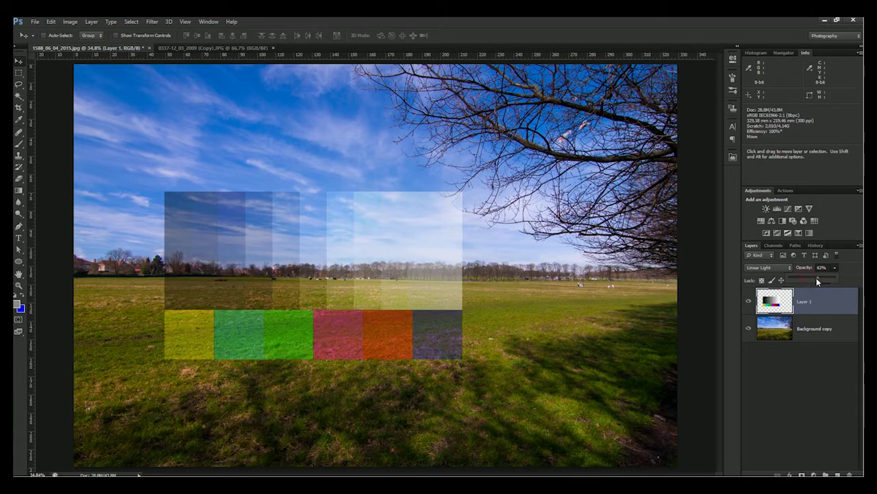
drag(807, 279, 850, 273)
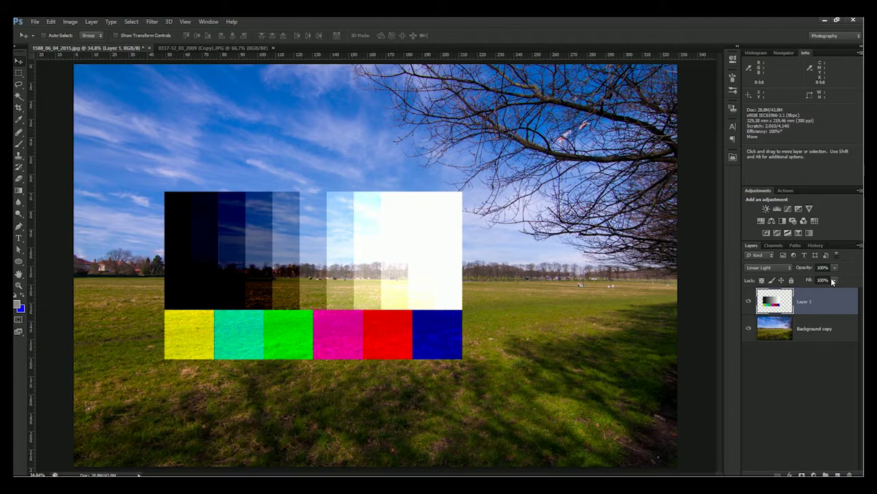
click(768, 268)
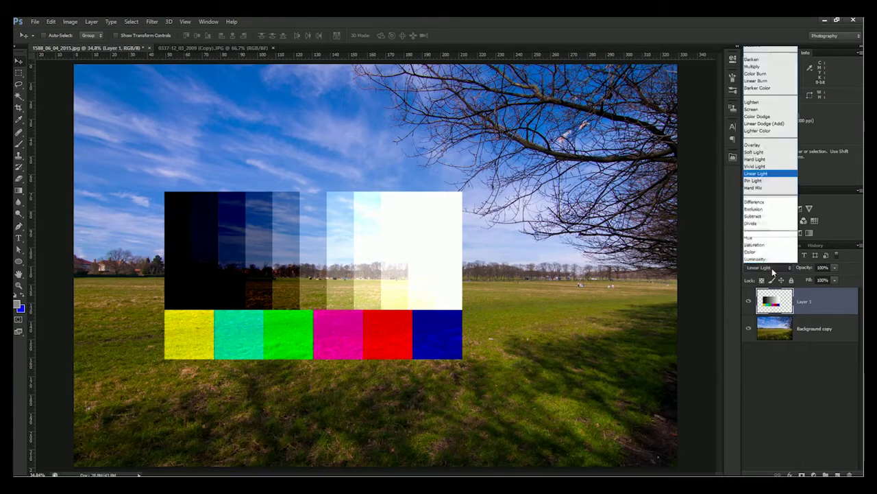
Move the colour bars right and lower, then switch them to Hard Mix blending
mouse_move(364, 253)
mouse_down()
mouse_move(406, 239)
mouse_move(339, 286)
mouse_move(343, 305)
mouse_move(560, 354)
mouse_move(597, 394)
mouse_move(494, 393)
mouse_move(350, 302)
mouse_move(411, 303)
mouse_up()
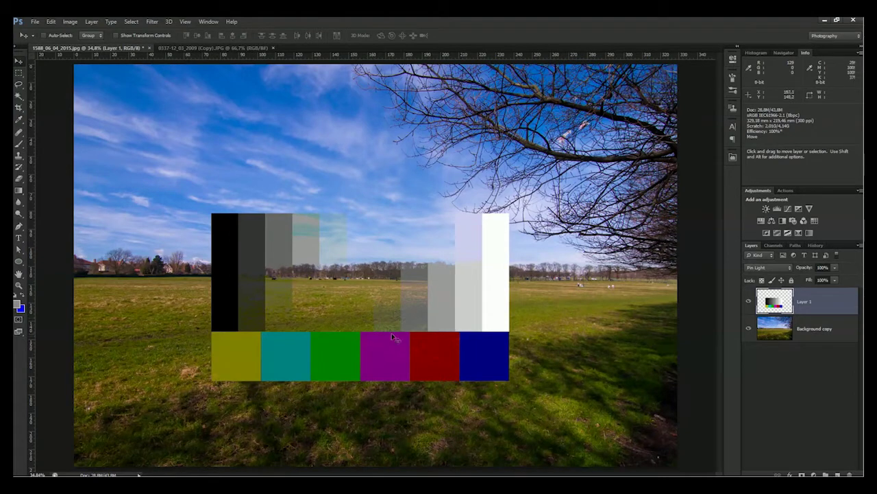
mouse_move(452, 302)
mouse_down()
mouse_move(406, 328)
mouse_move(367, 278)
mouse_move(421, 288)
mouse_move(455, 321)
mouse_move(454, 286)
mouse_up()
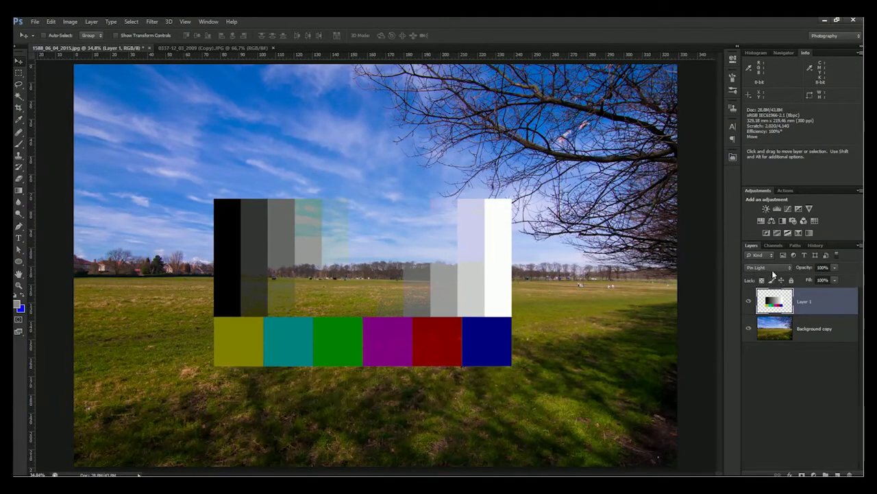
click(772, 268)
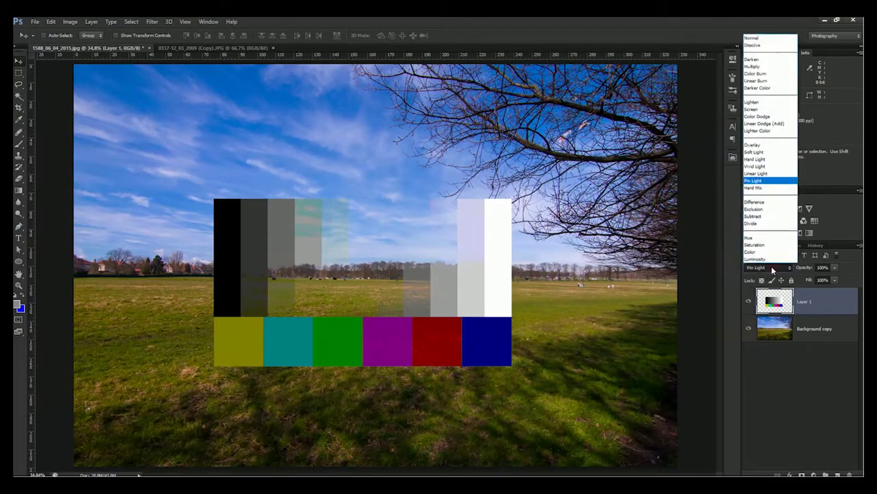
click(766, 191)
Shift the Hard Mix chart, drop its fill to about half, then restore 100% fill
drag(439, 267, 359, 273)
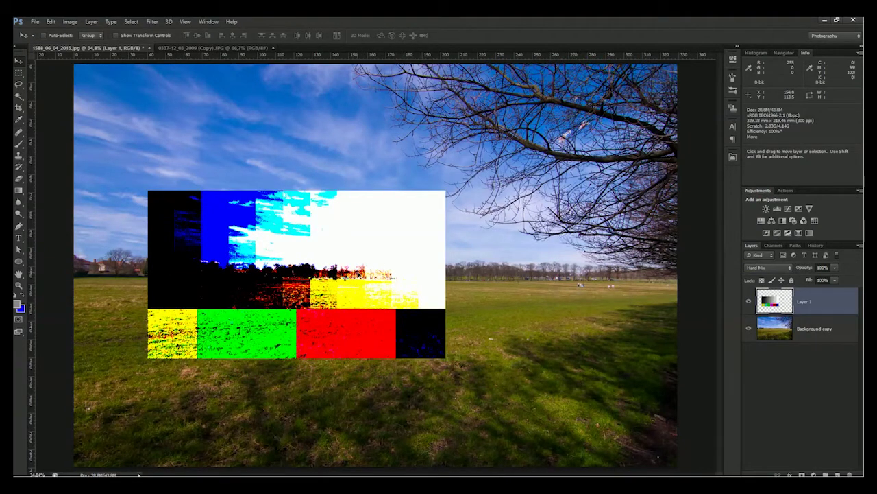
drag(325, 287, 337, 288)
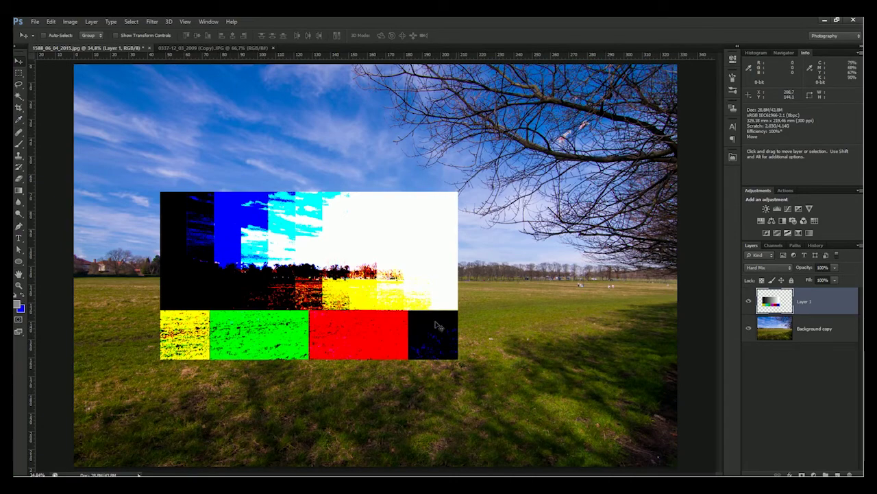
drag(357, 262, 359, 245)
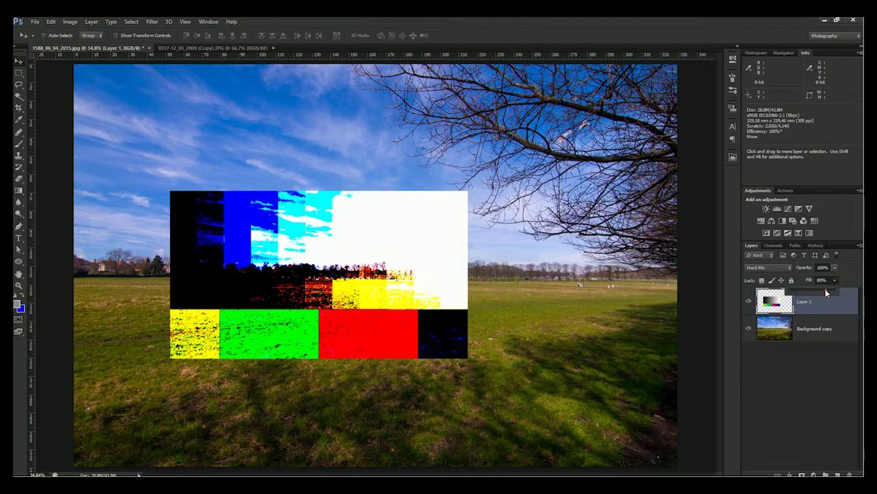
drag(826, 292, 813, 292)
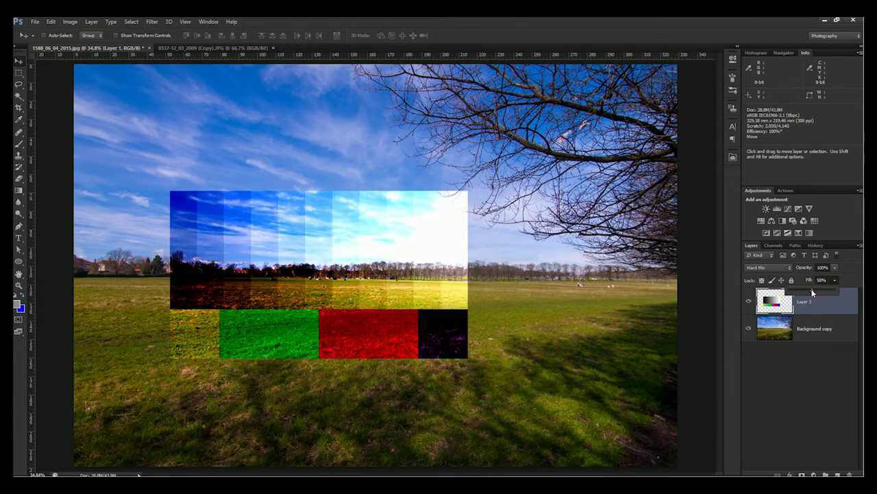
drag(811, 289, 816, 285)
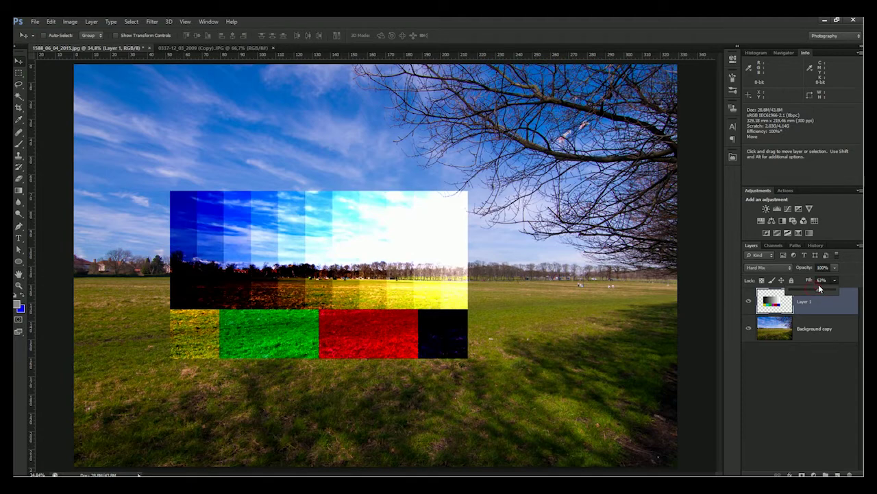
click(834, 280)
drag(837, 293, 859, 292)
drag(342, 256, 349, 261)
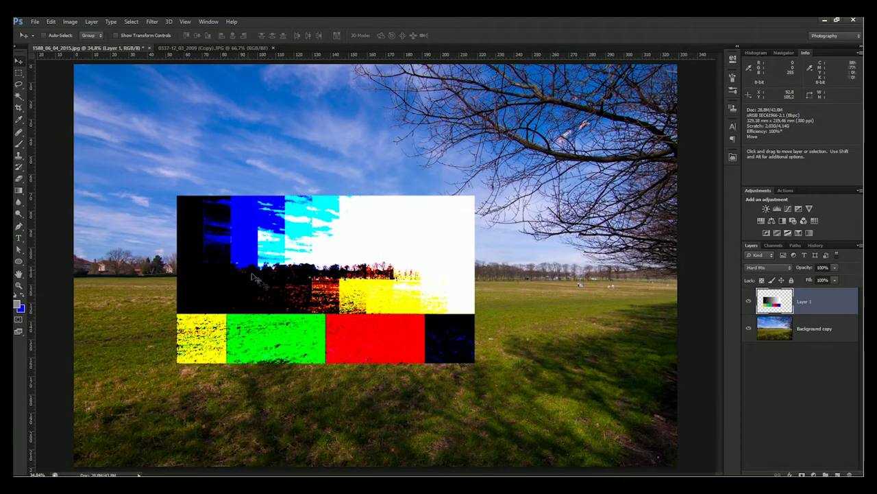
Undo an accidental photo move and shift the colour bars about 56 px right
mouse_move(386, 298)
mouse_down()
mouse_move(321, 200)
mouse_move(375, 321)
mouse_up()
click(812, 328)
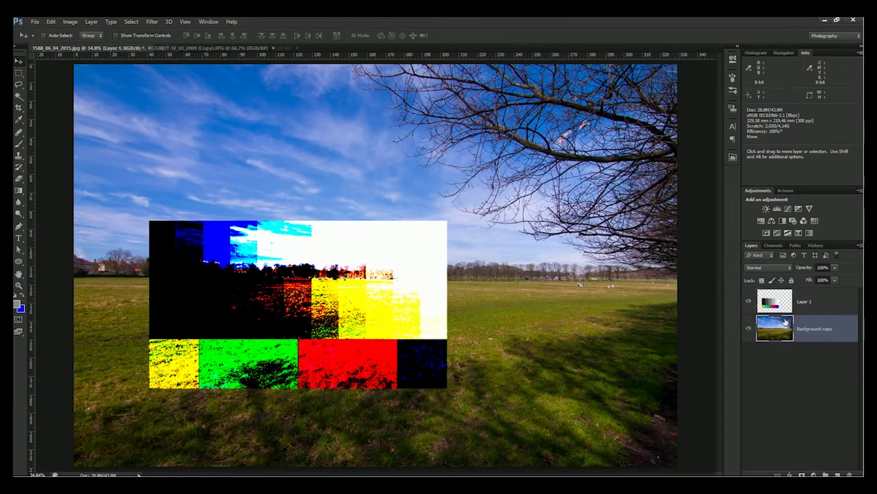
click(774, 245)
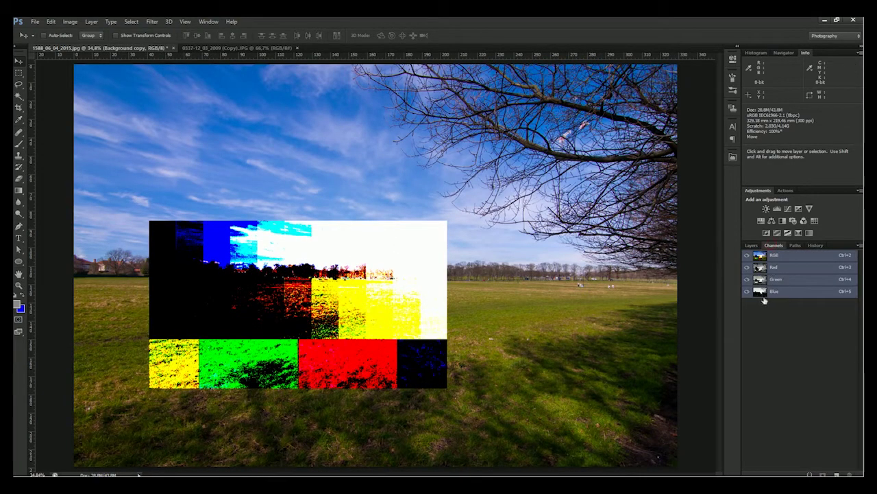
click(751, 245)
drag(366, 317, 371, 295)
key(ctrl+z)
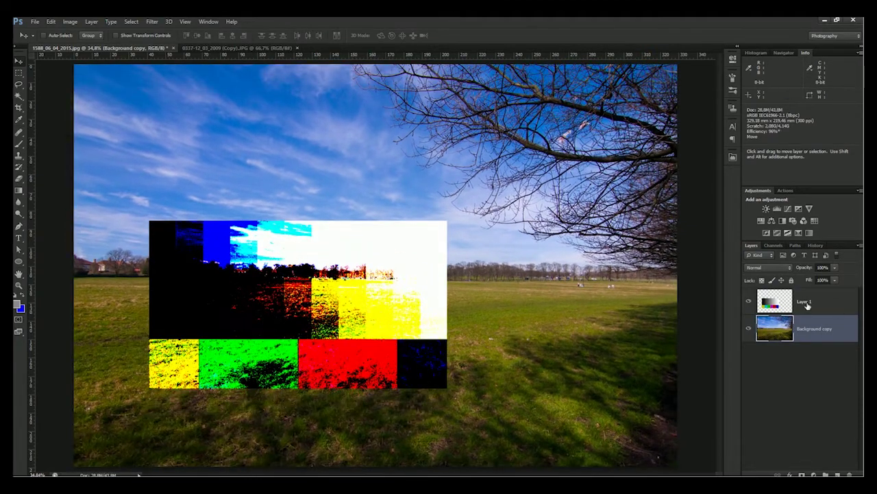
click(807, 306)
drag(387, 274, 425, 277)
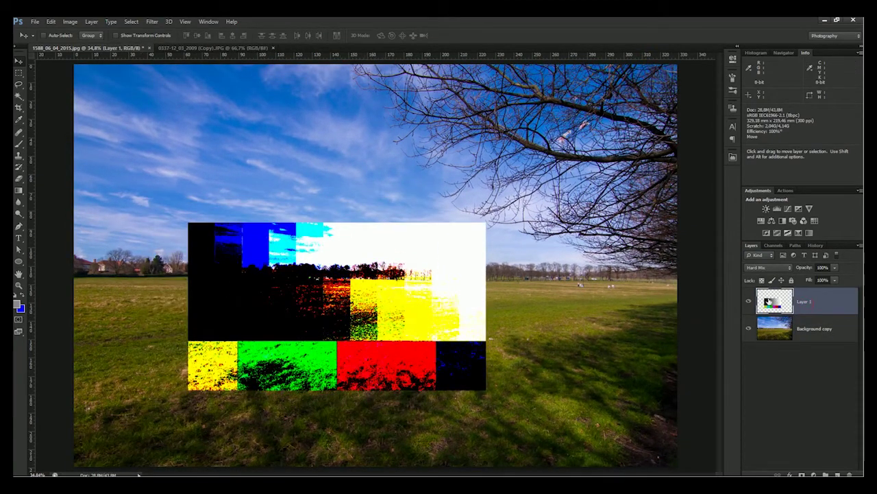
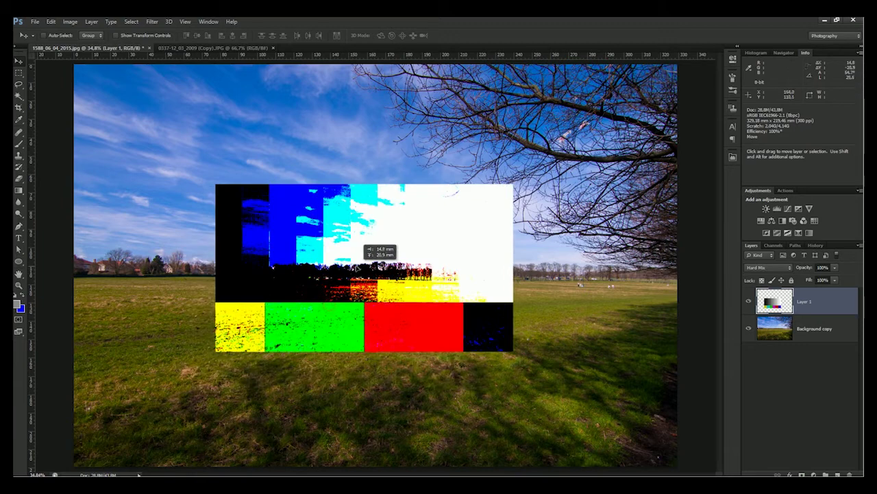
Move the Hard Mix colour chart up and right, then test a lower fill and restore 100%
drag(339, 274, 364, 241)
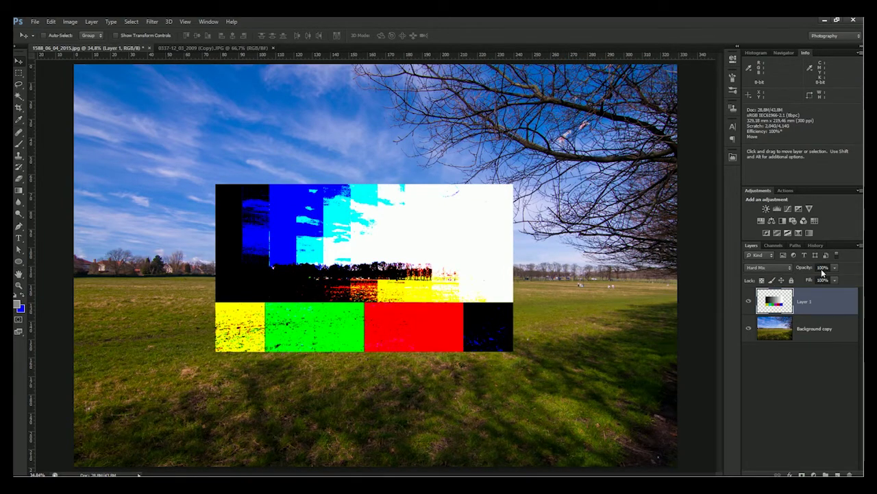
click(834, 280)
mouse_move(836, 291)
mouse_down()
mouse_move(812, 292)
mouse_move(821, 284)
mouse_up()
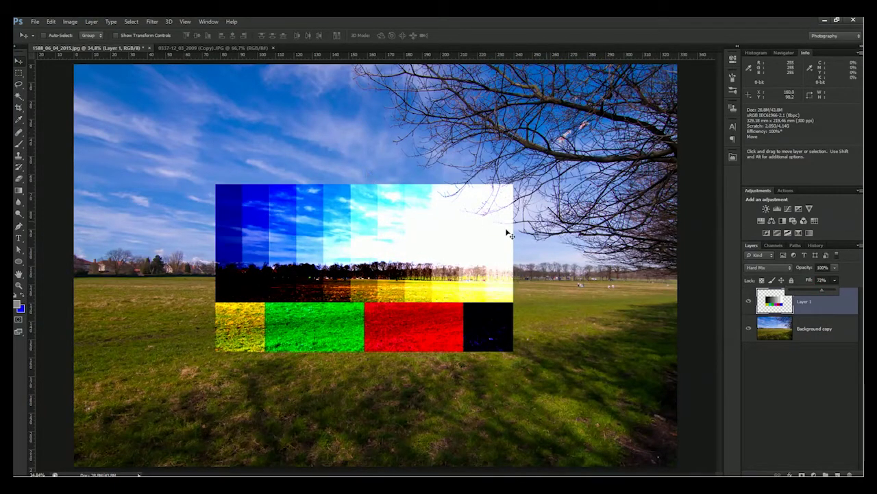
click(835, 280)
drag(825, 292, 845, 294)
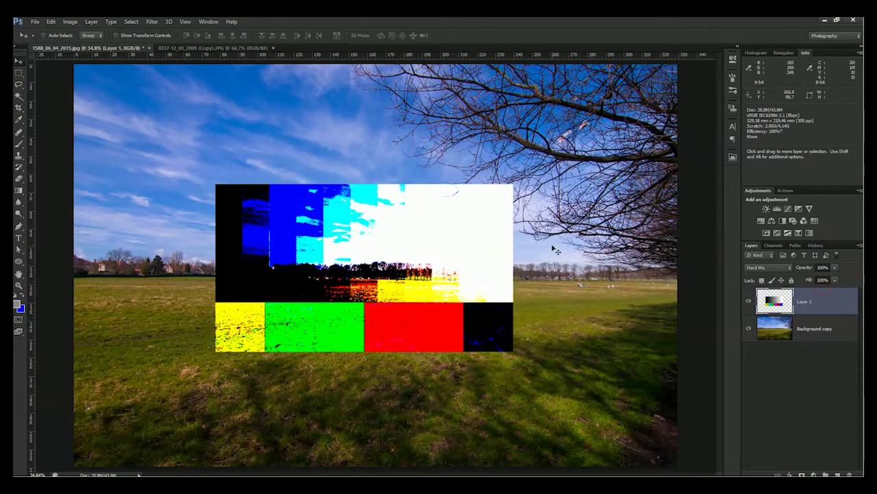
click(769, 268)
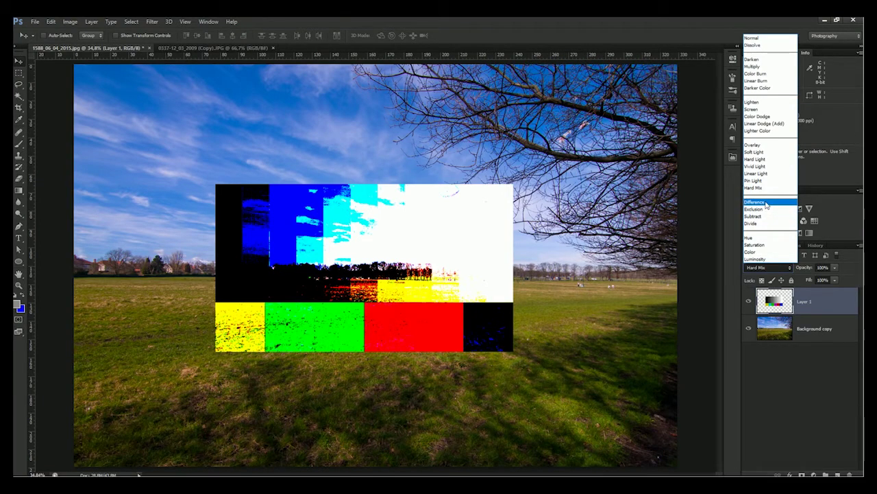
Switch the colour chart to Difference blending, move it up-left and try a lower fill
click(766, 203)
drag(406, 297, 338, 258)
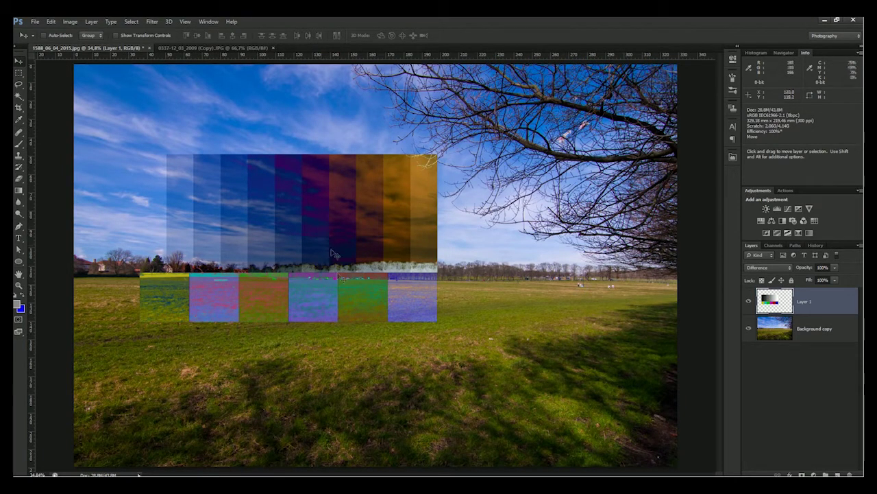
mouse_move(834, 281)
mouse_down()
mouse_move(806, 293)
mouse_move(839, 295)
mouse_move(814, 291)
mouse_move(846, 284)
mouse_move(811, 281)
mouse_move(838, 278)
mouse_up()
Reposition the Difference chart around the horizon, then hide it and select Background copy
mouse_move(365, 235)
mouse_down()
mouse_move(343, 237)
mouse_move(374, 257)
mouse_up()
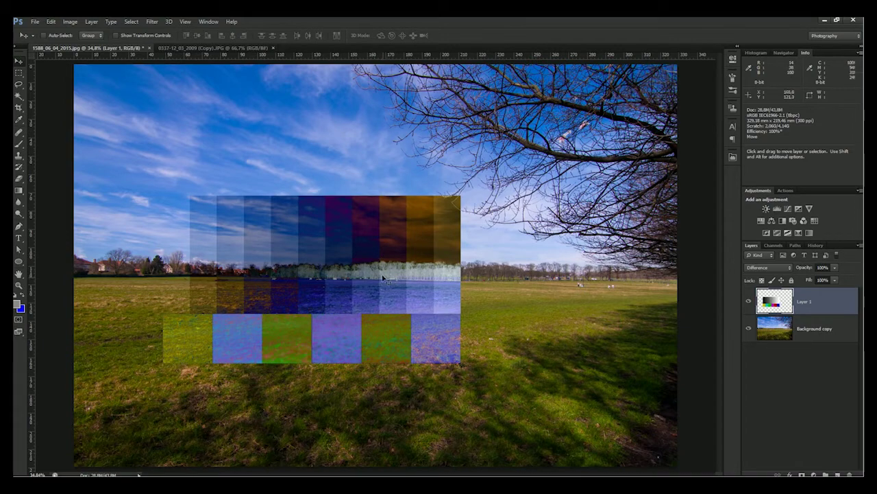
drag(307, 282, 390, 290)
drag(320, 267, 224, 248)
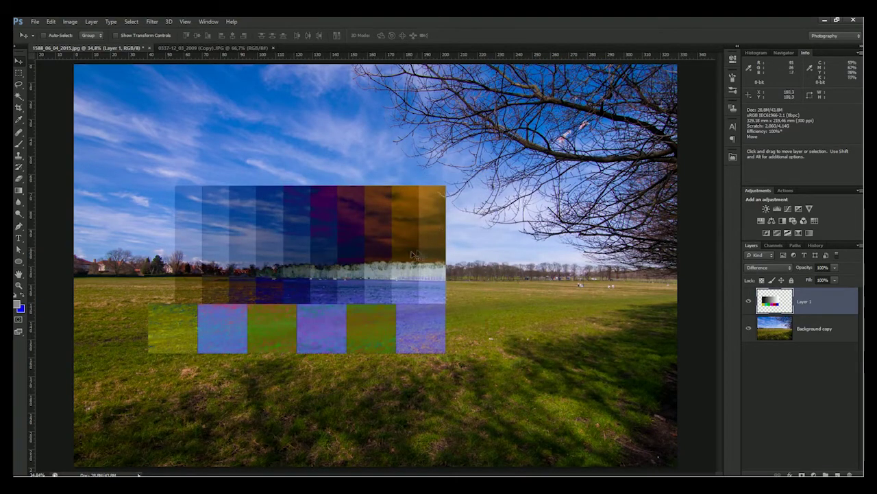
drag(420, 254, 379, 259)
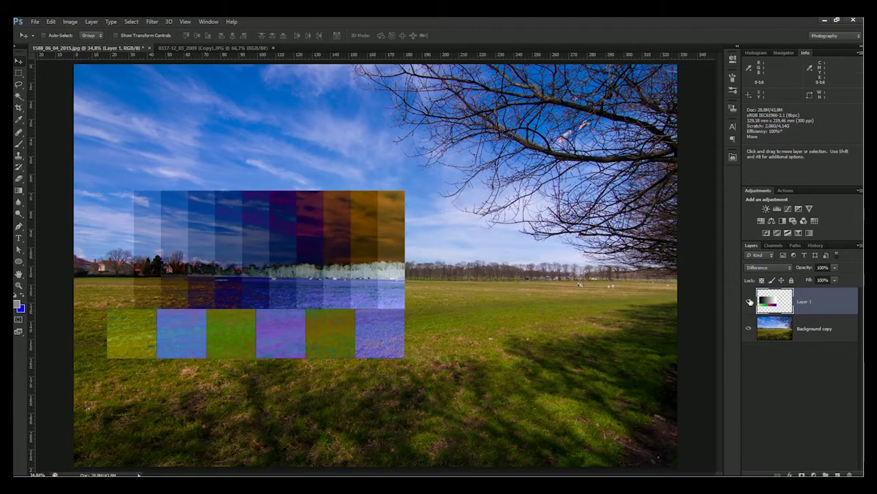
click(750, 302)
click(782, 332)
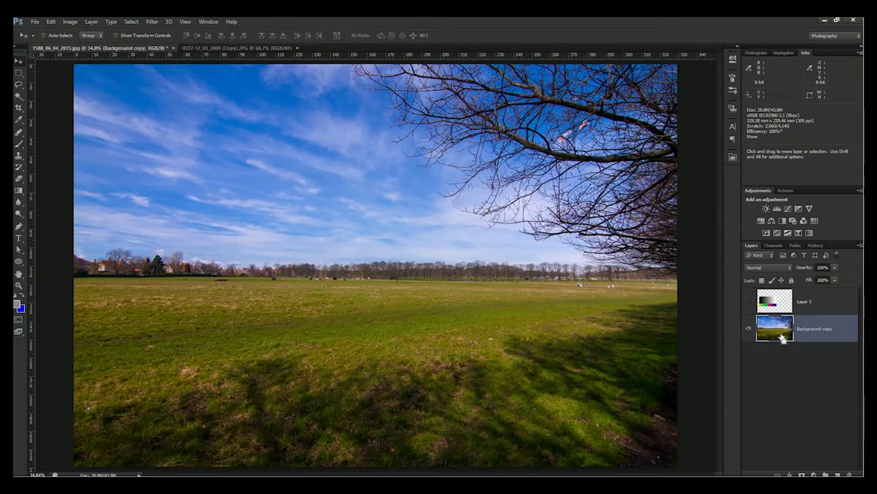
Invert the landscape with Ctrl+I to preview Difference, undo it, and show Layer 1 again
key(ctrl+i)
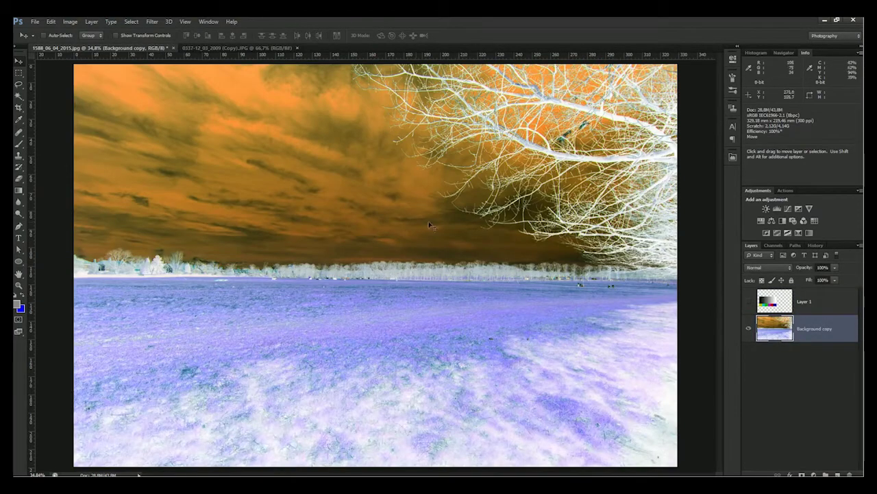
key(ctrl+i)
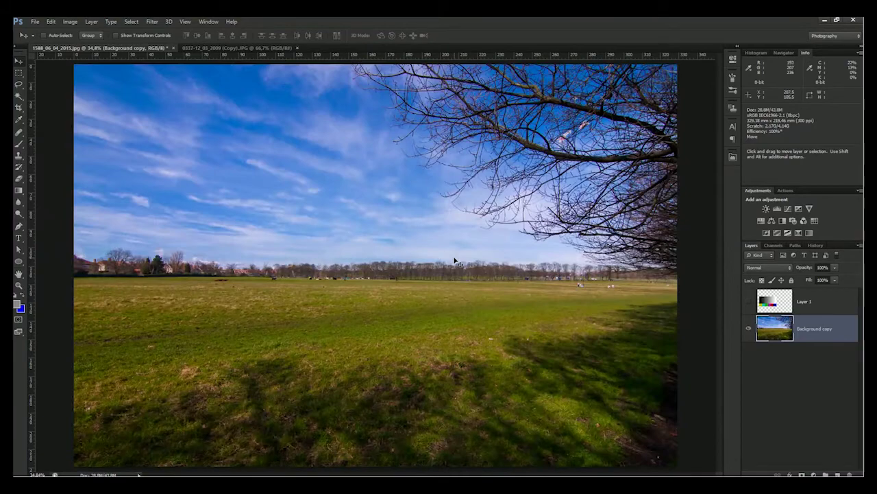
click(749, 302)
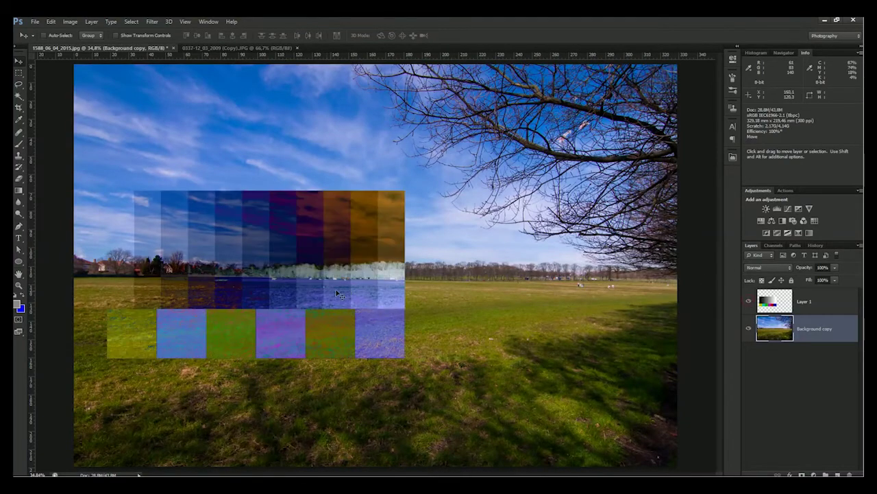
Undo a stray landscape move, select Layer 1 and shift the colour chart right
drag(343, 293, 446, 292)
key(ctrl+z)
click(795, 310)
mouse_move(277, 296)
mouse_down()
mouse_move(398, 305)
mouse_move(388, 305)
mouse_up()
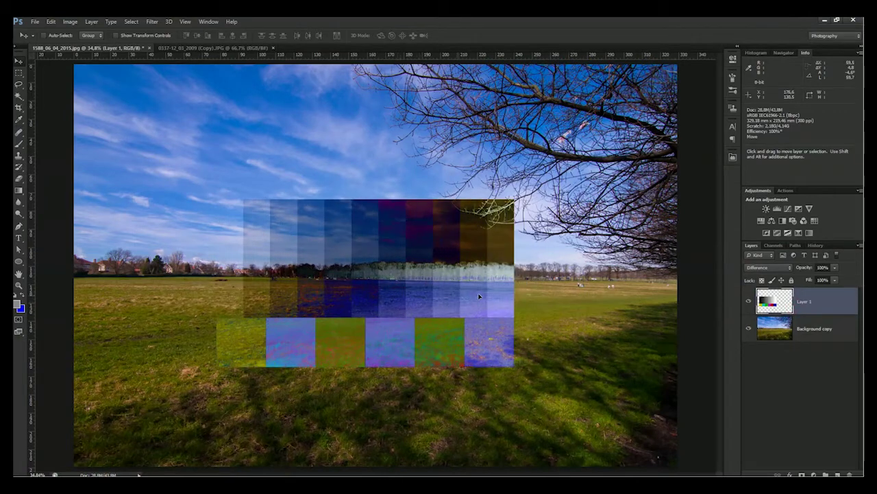
Set the colour chart to Exclusion blending and trial small moves, undoing the last one
click(770, 267)
click(757, 210)
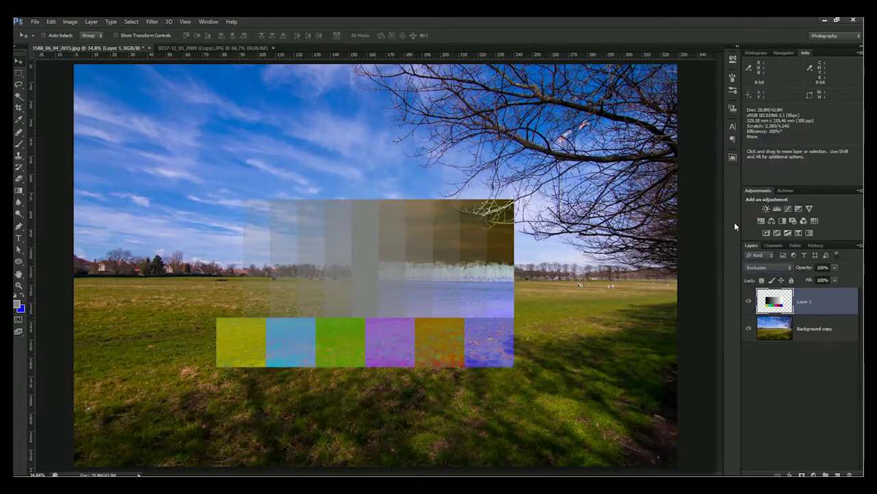
drag(460, 286, 449, 287)
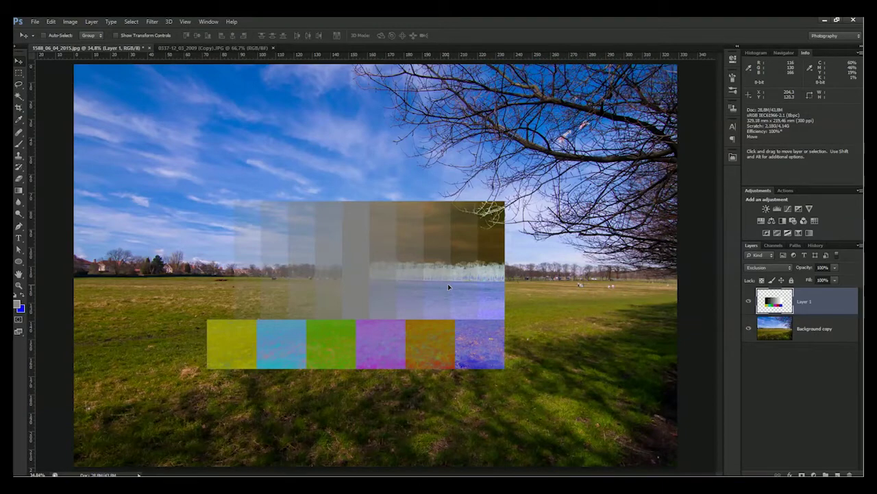
mouse_move(449, 287)
mouse_down()
mouse_move(410, 302)
mouse_move(468, 297)
mouse_up()
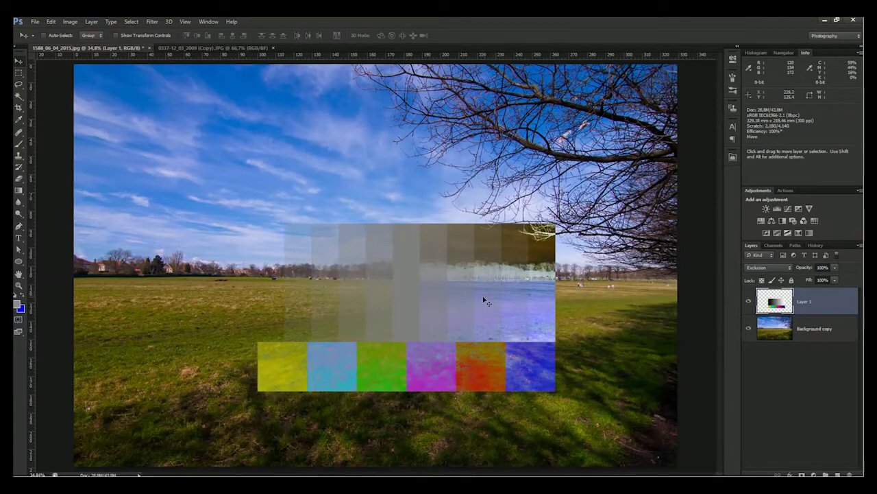
key(ctrl+z)
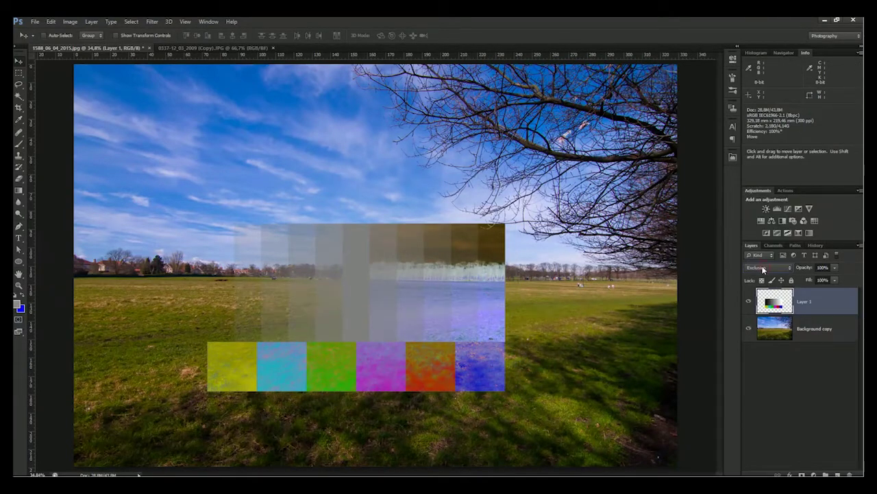
Scroll through the blend modes to set the chart to Subtract
scroll(763, 269, up, 1)
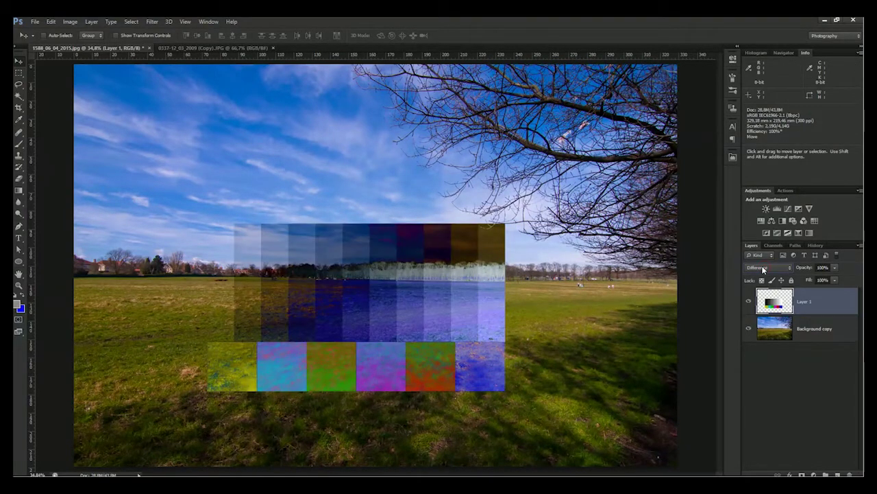
scroll(763, 269, down, 1)
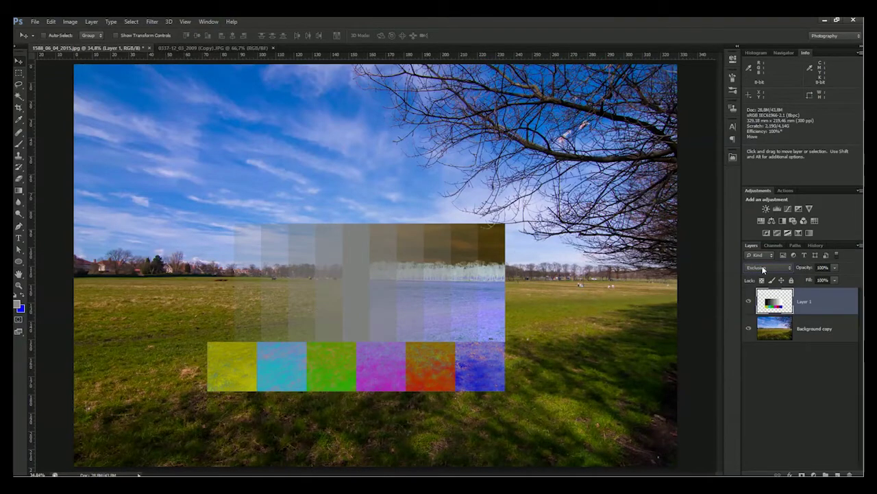
scroll(763, 270, down, 1)
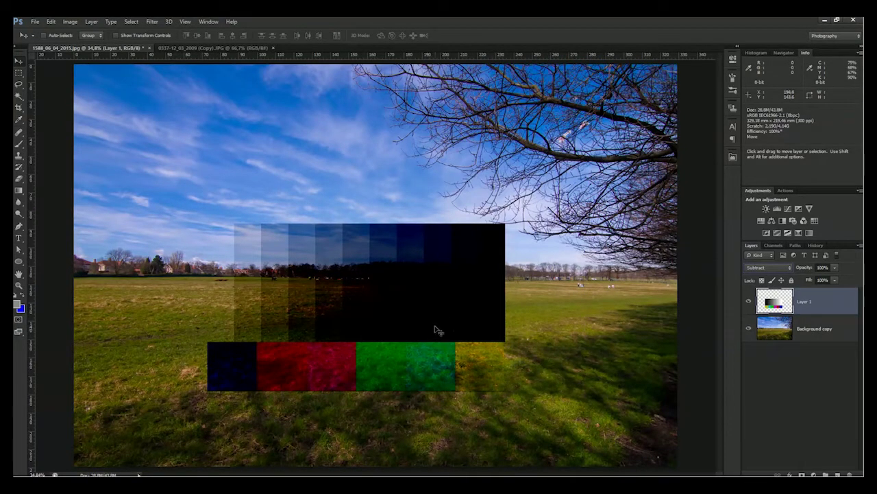
Nudge the Subtract chart right, then move it up-left over the sky to compare
mouse_move(415, 329)
mouse_down()
mouse_move(431, 316)
mouse_move(364, 320)
mouse_up()
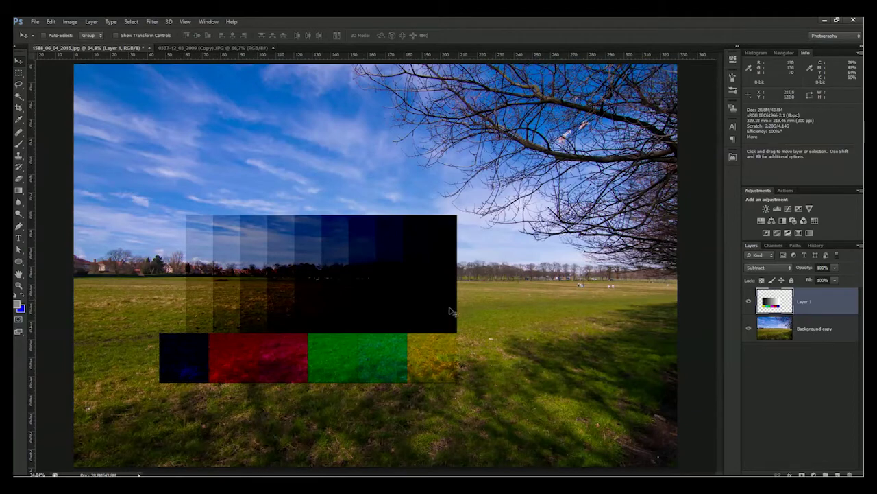
drag(313, 296, 255, 213)
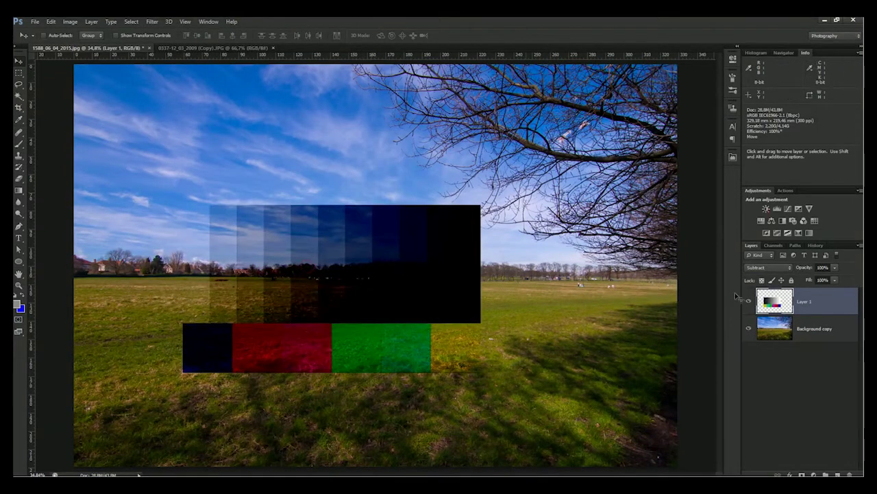
click(769, 269)
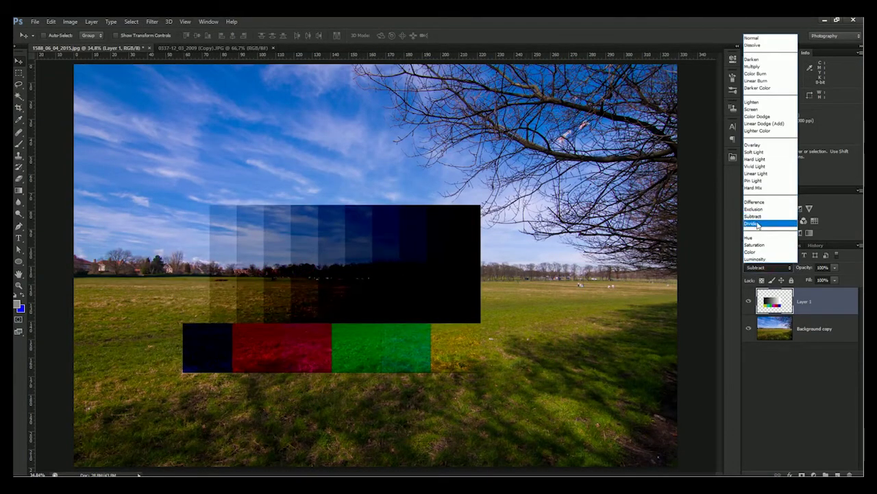
Set the colour chart to Divide blending and drag it around the horizon
click(761, 225)
drag(368, 280, 341, 303)
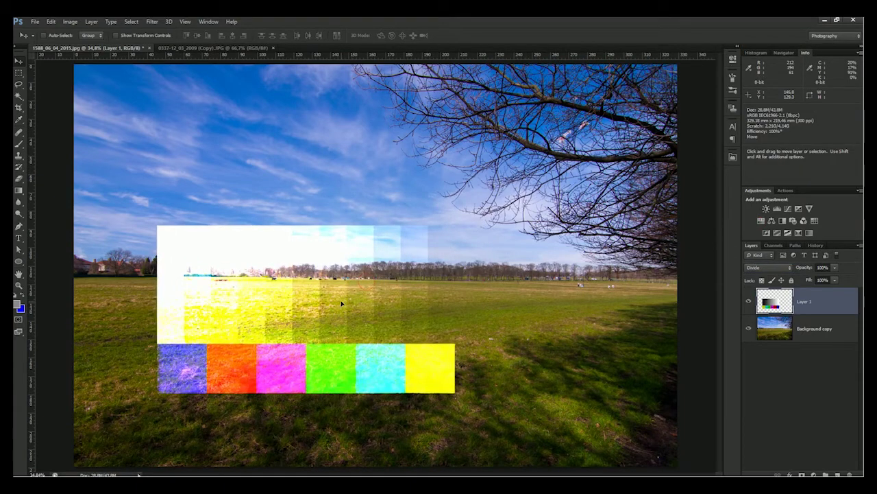
drag(341, 303, 317, 281)
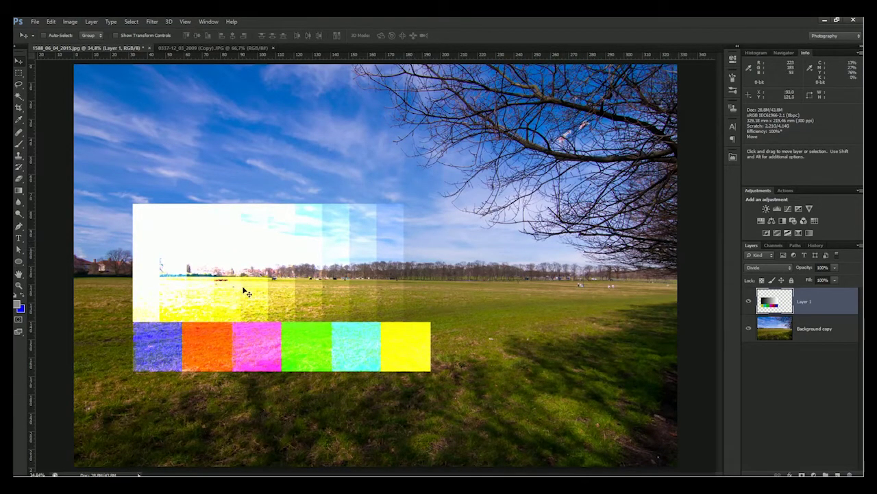
drag(243, 290, 343, 296)
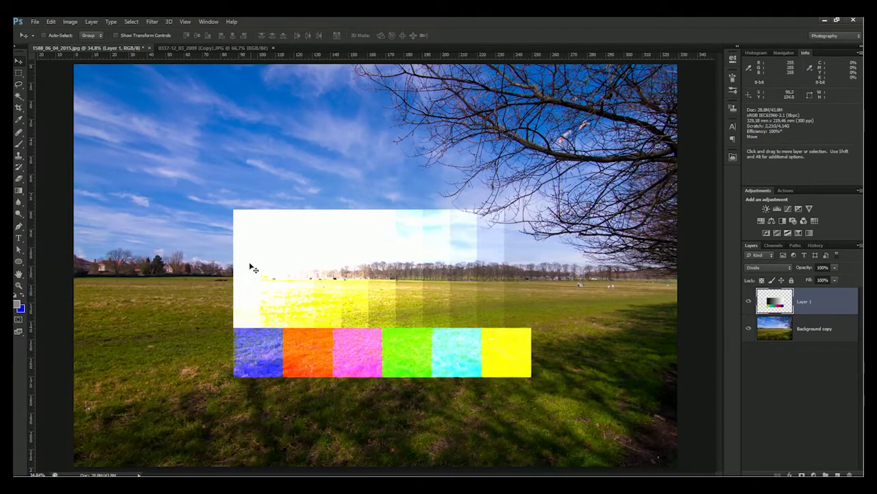
Compare Divide with hidden and Normal views, then place the Divide chart up over the sky
click(748, 301)
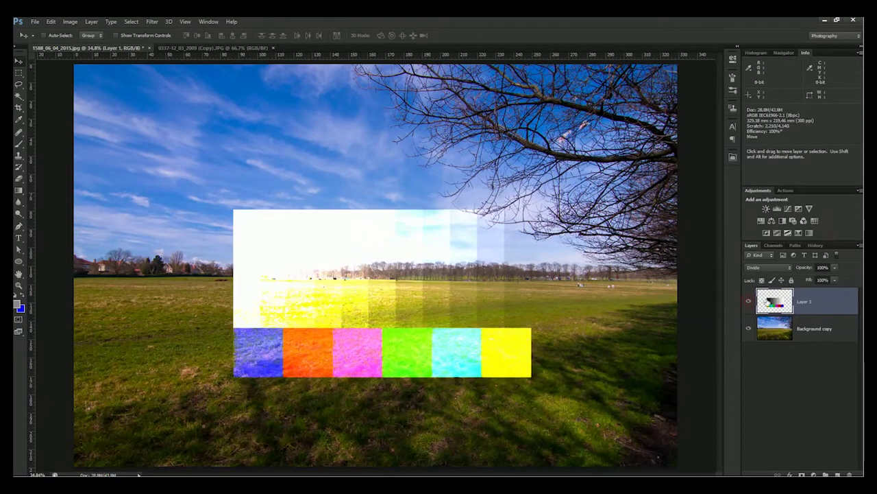
click(778, 268)
click(780, 37)
click(766, 267)
click(764, 220)
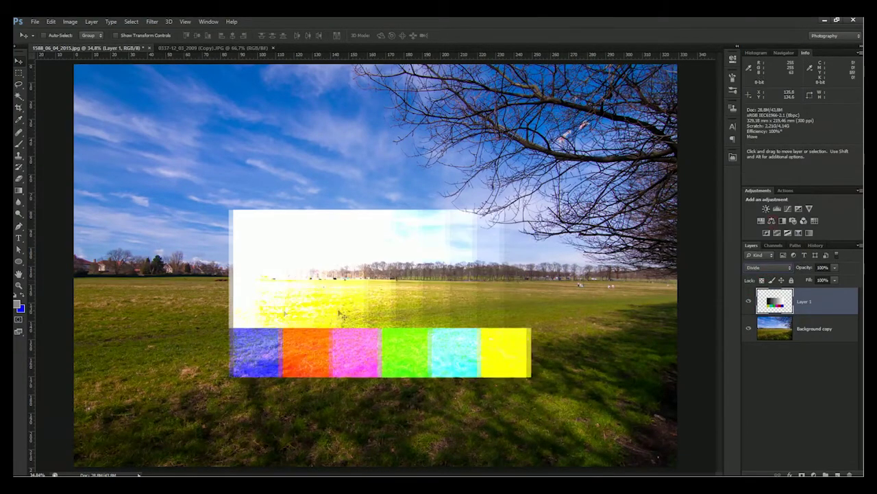
drag(337, 313, 471, 396)
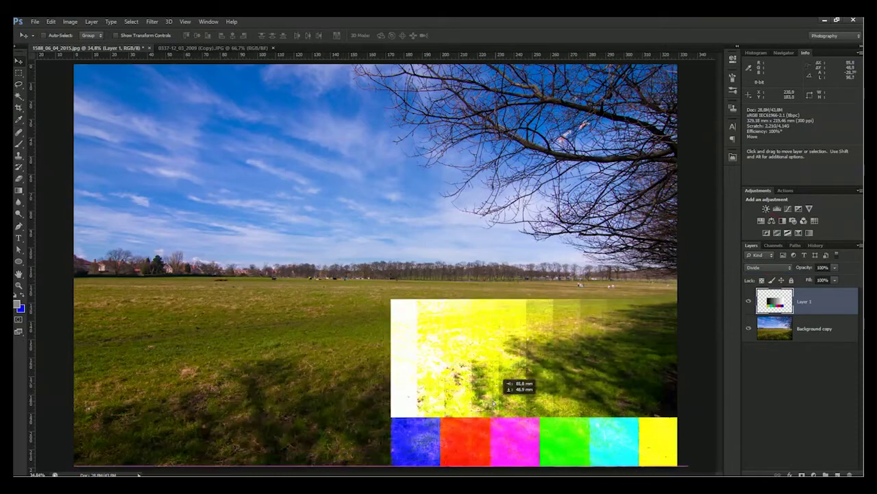
drag(472, 397, 413, 257)
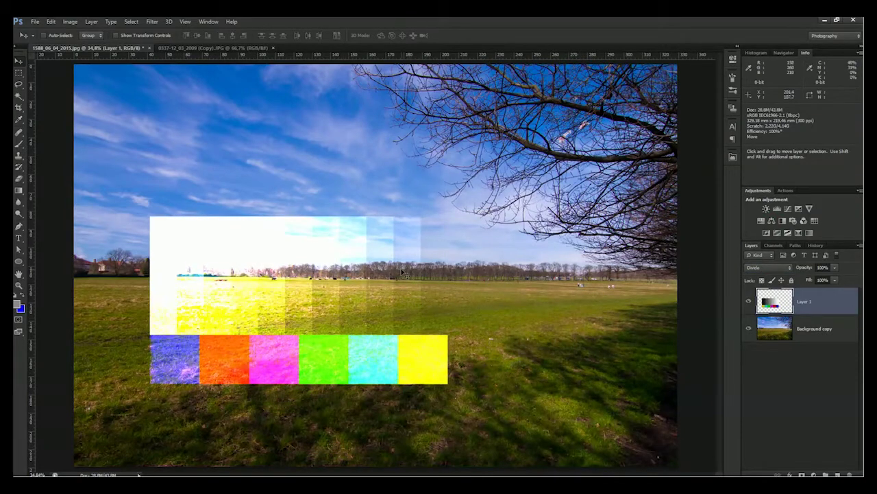
mouse_move(300, 299)
mouse_down()
mouse_move(295, 287)
mouse_move(286, 316)
mouse_move(267, 250)
mouse_up()
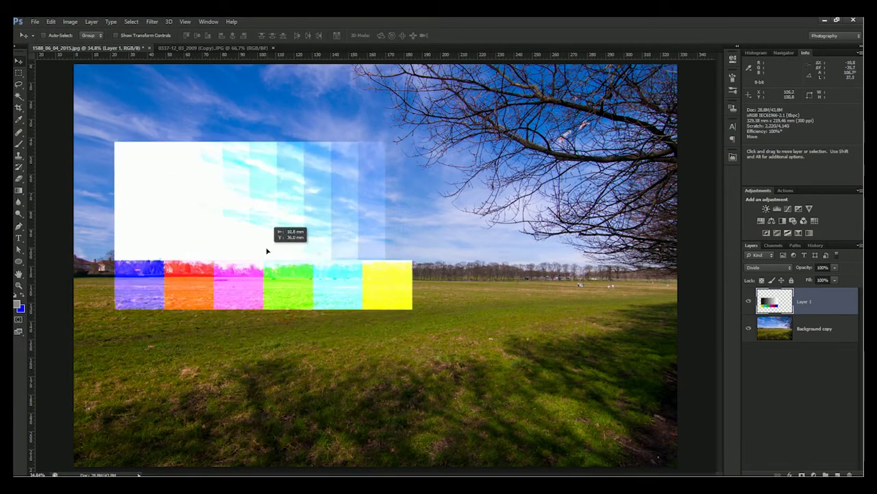
Set the overlay to Hue, move it right and down over the field, then switch to Saturation
click(765, 266)
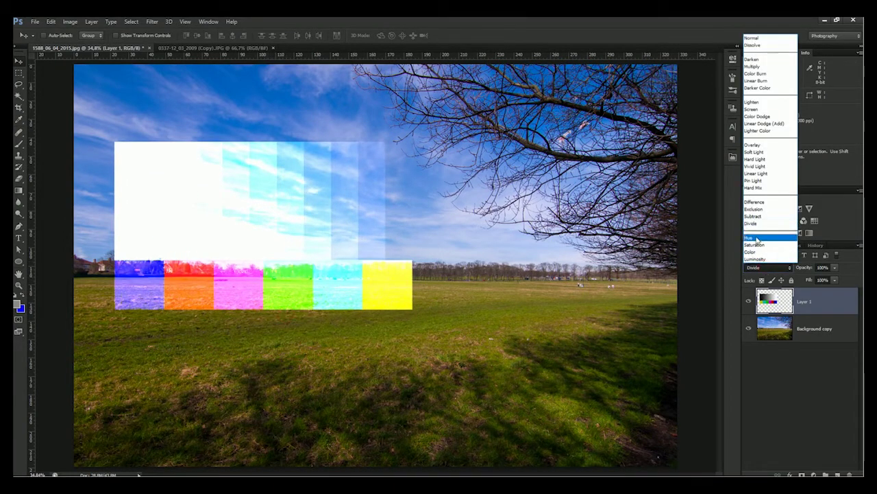
click(756, 237)
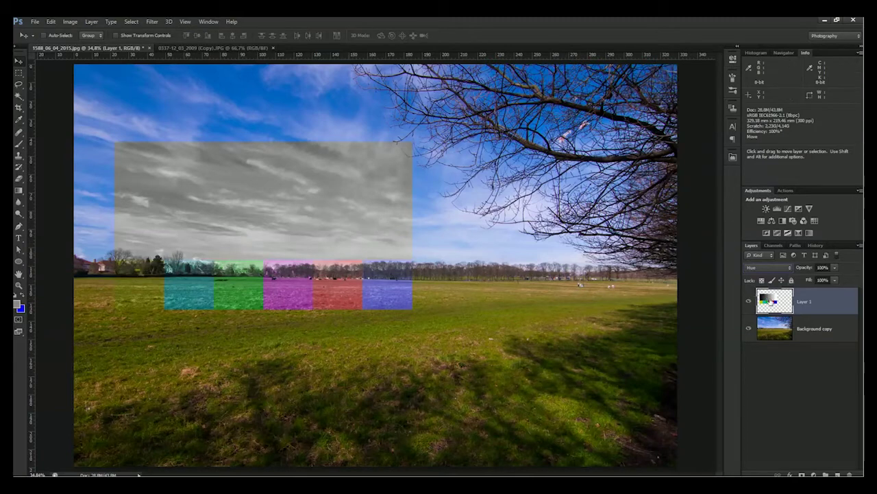
mouse_move(278, 226)
mouse_down()
mouse_move(373, 279)
mouse_move(333, 177)
mouse_move(390, 290)
mouse_up()
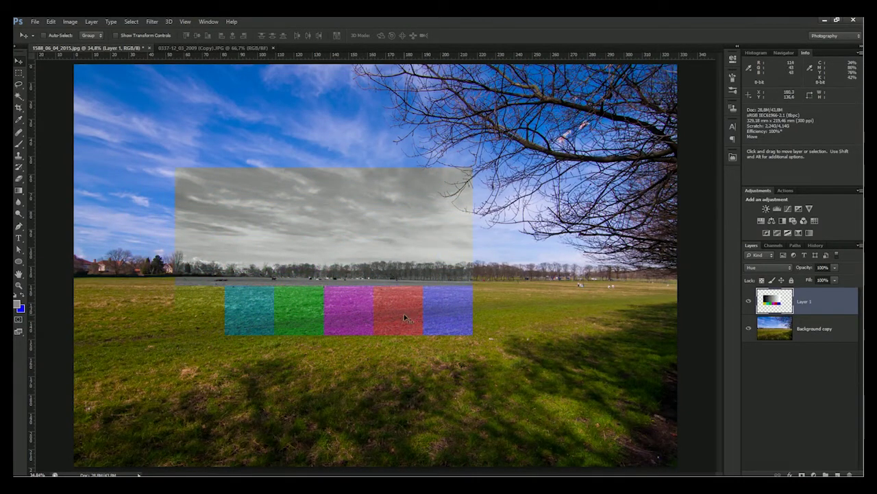
drag(404, 317, 393, 331)
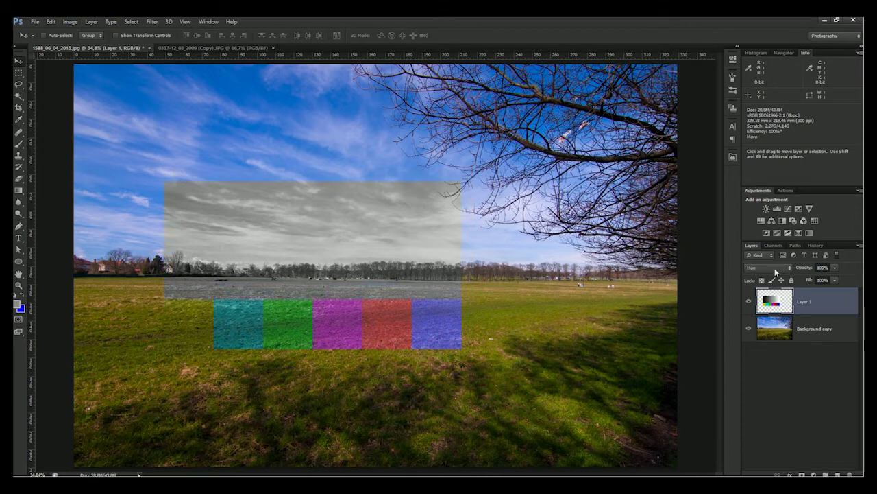
click(769, 267)
click(777, 245)
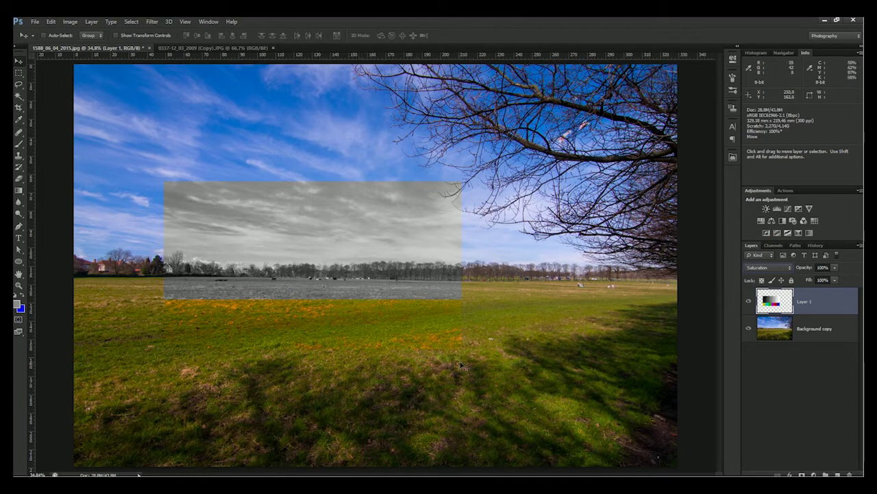
Drag the Saturation overlay into the sky, then across the treeline to show vivid red
drag(320, 268, 286, 207)
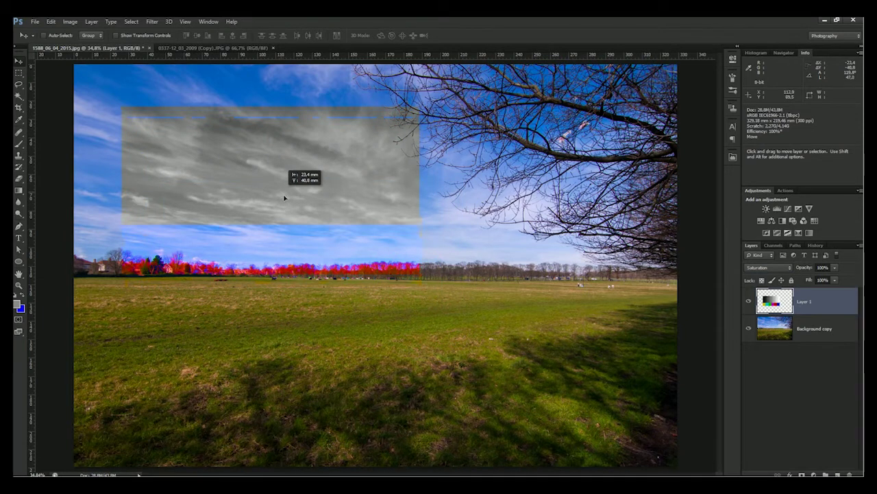
drag(286, 207, 419, 229)
mouse_move(513, 247)
mouse_down()
mouse_move(411, 220)
mouse_move(505, 229)
mouse_up()
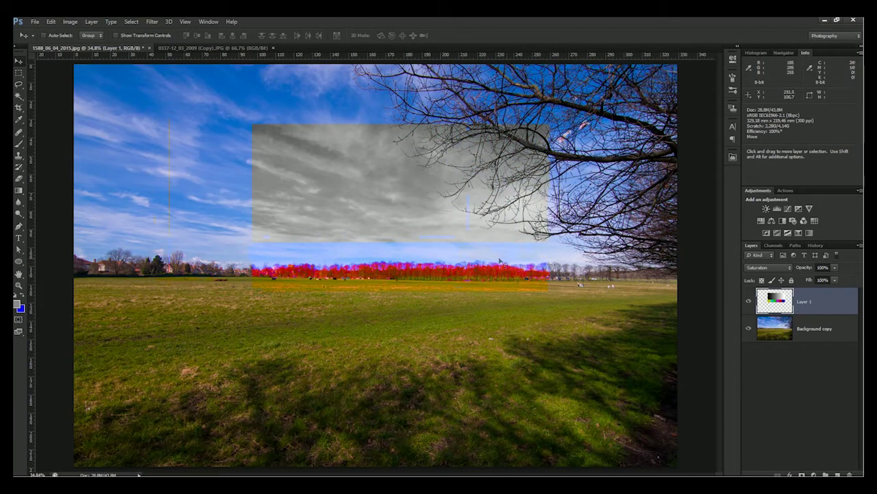
mouse_move(372, 225)
mouse_down()
mouse_move(396, 233)
mouse_move(426, 227)
mouse_up()
Set the overlay to Color blending and reposition it higher over the treeline
click(769, 268)
drag(417, 230, 325, 250)
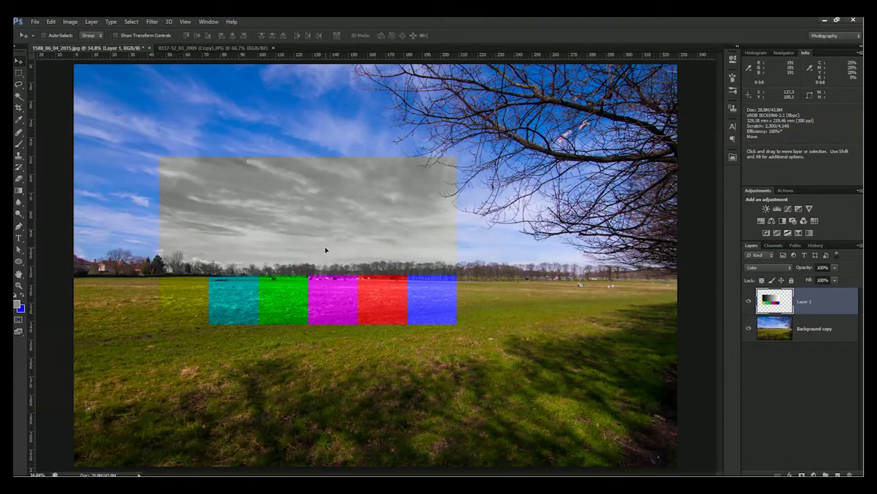
drag(432, 387, 418, 387)
drag(394, 285, 414, 283)
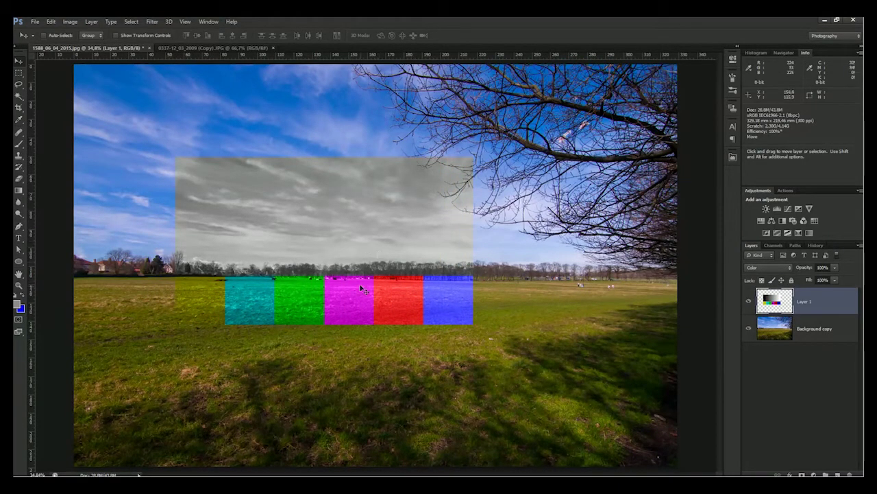
drag(362, 289, 343, 251)
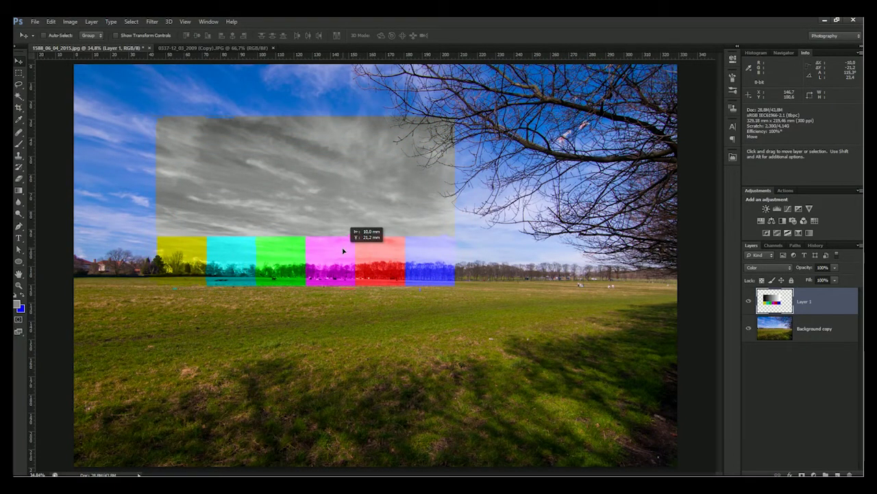
mouse_move(343, 251)
mouse_down()
mouse_move(346, 241)
mouse_move(338, 254)
mouse_up()
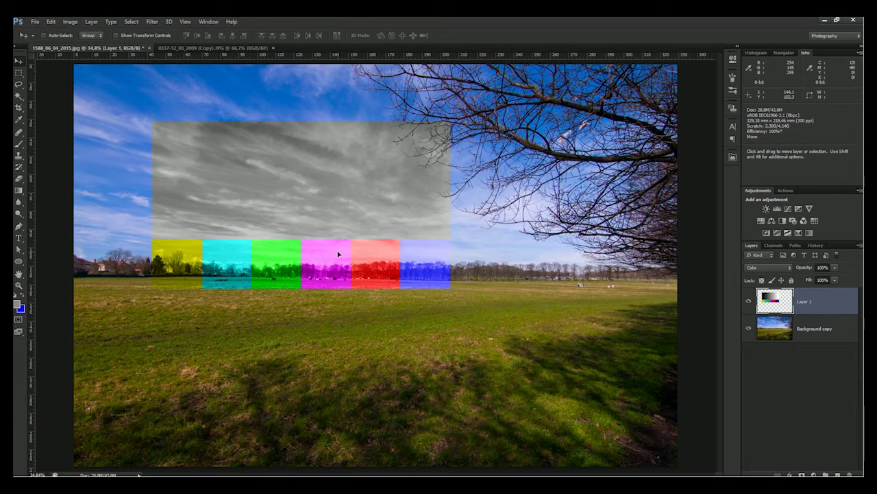
drag(338, 256, 354, 269)
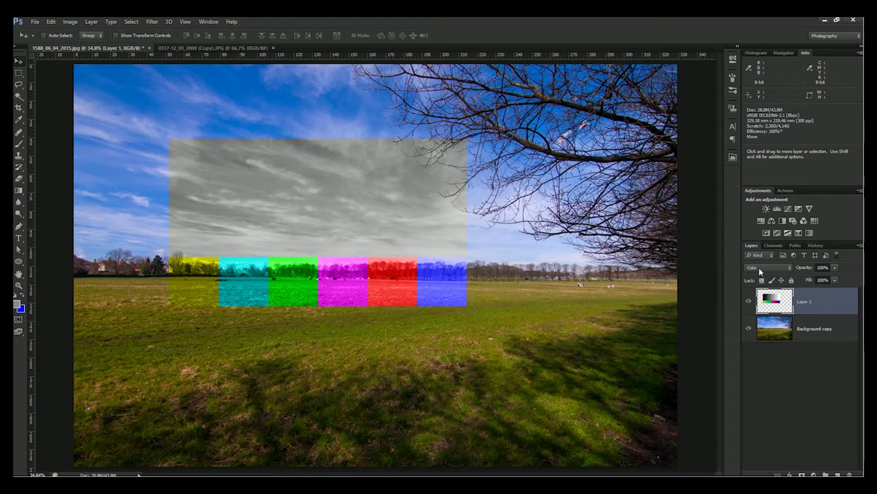
Choose the Brush tool and set its painting mode to Color
click(19, 144)
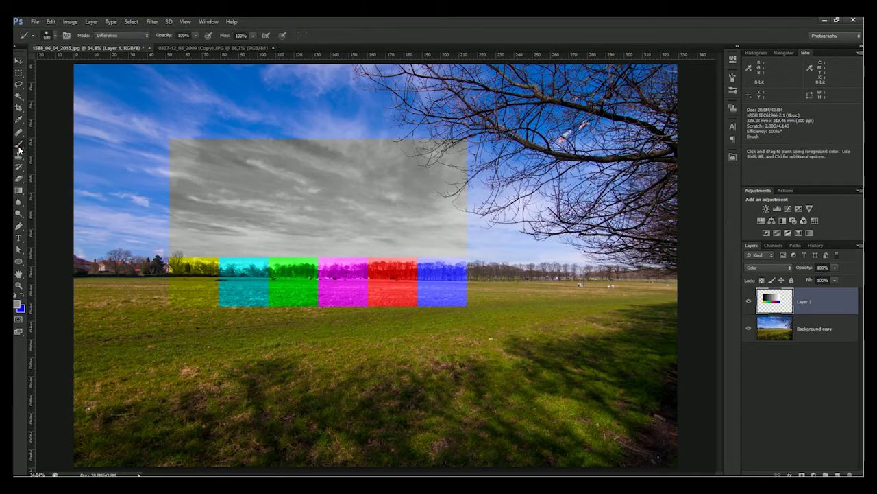
click(130, 37)
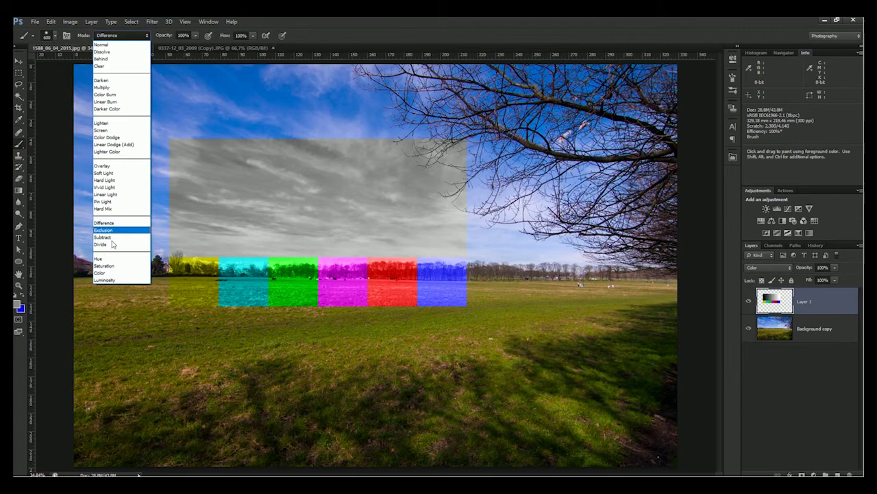
click(109, 276)
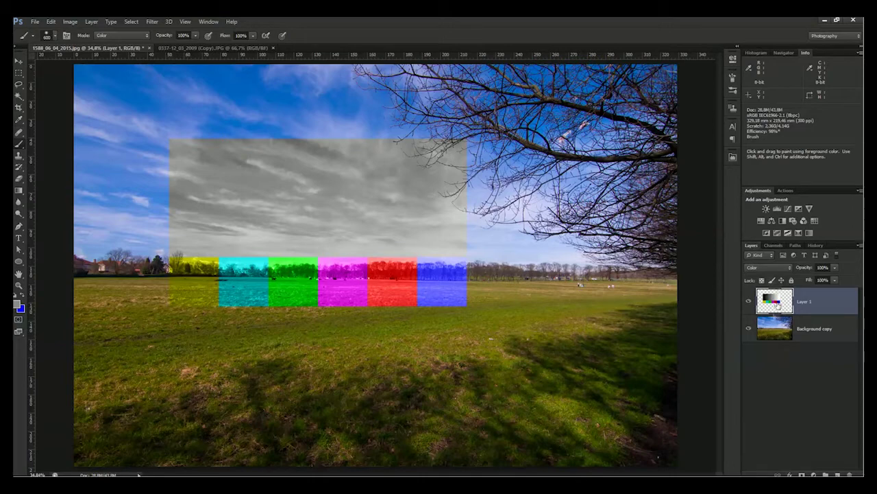
click(772, 323)
Try Luminosity blending on Background copy and swap the layer order back and forth
click(774, 301)
shift+click(778, 329)
click(768, 268)
click(765, 224)
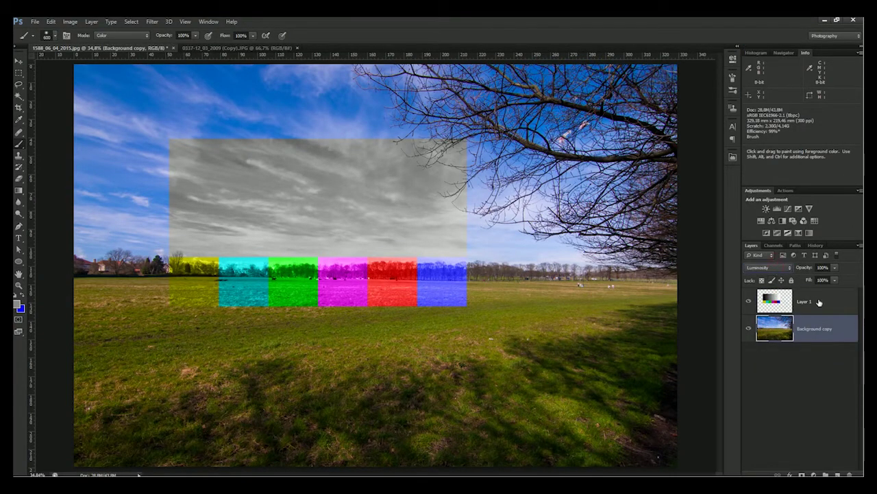
mouse_move(820, 302)
mouse_down()
mouse_move(817, 351)
mouse_move(817, 343)
mouse_up()
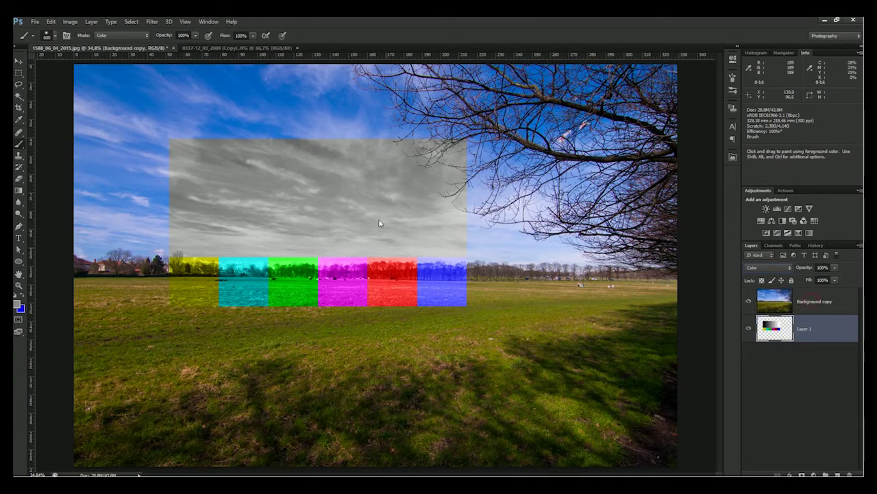
mouse_move(817, 307)
mouse_down()
mouse_move(819, 346)
mouse_move(809, 306)
mouse_move(816, 340)
mouse_up()
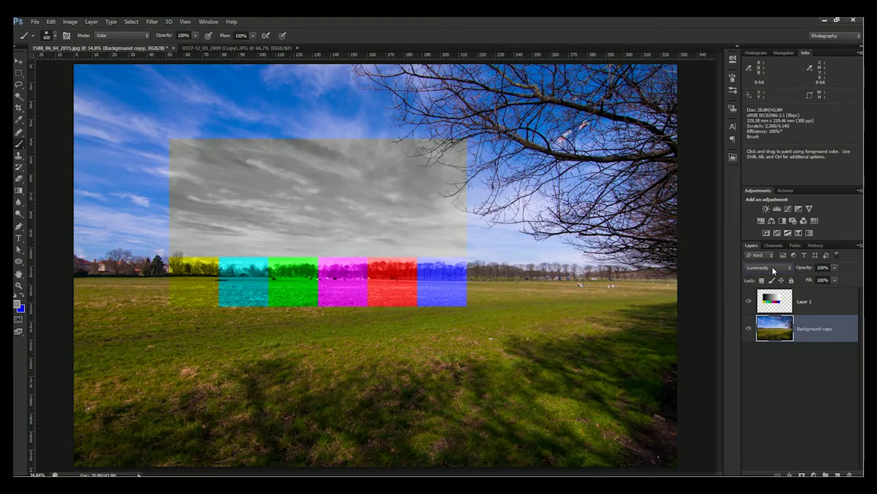
Return Background copy to Normal and set Layer 1 to Luminosity blending
click(783, 268)
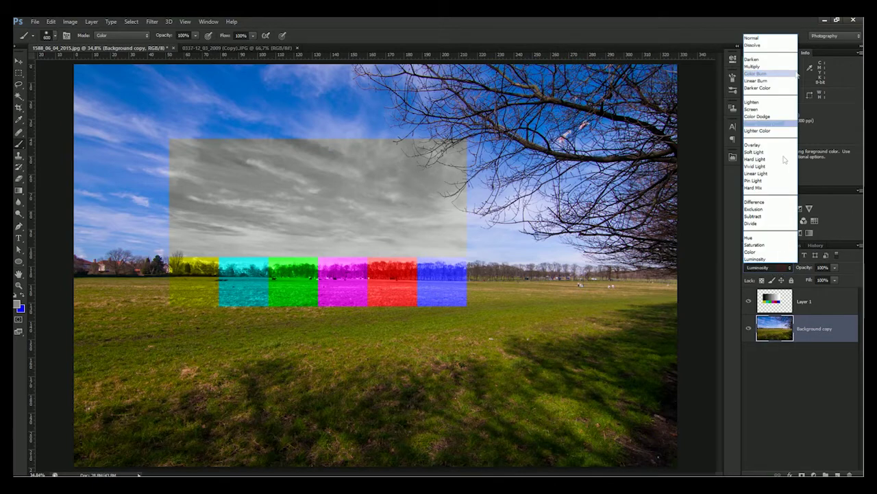
click(782, 34)
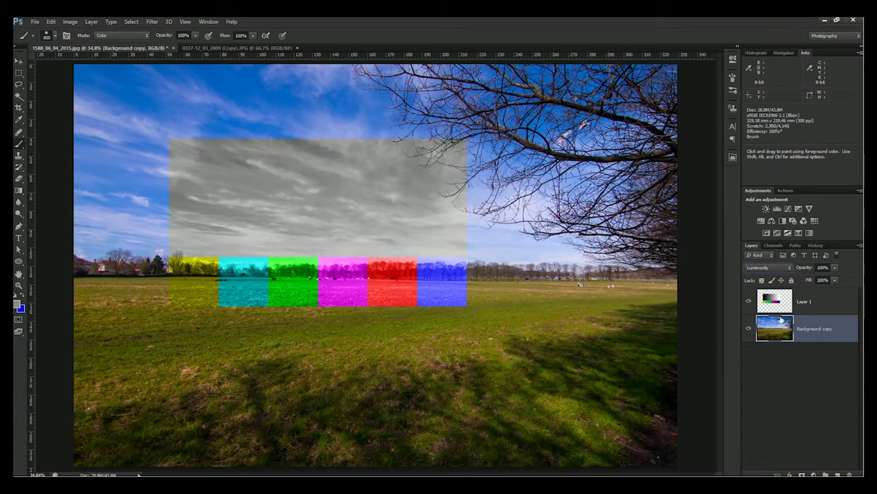
click(768, 268)
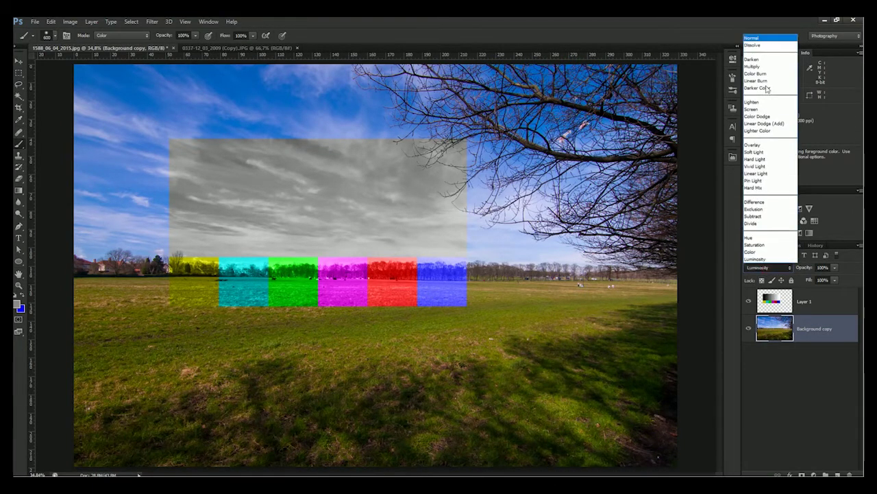
click(754, 41)
click(773, 302)
click(768, 267)
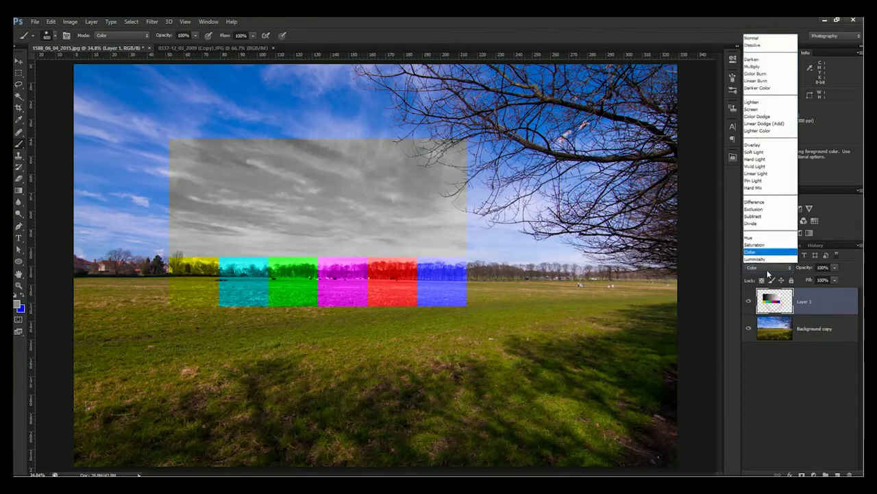
click(756, 259)
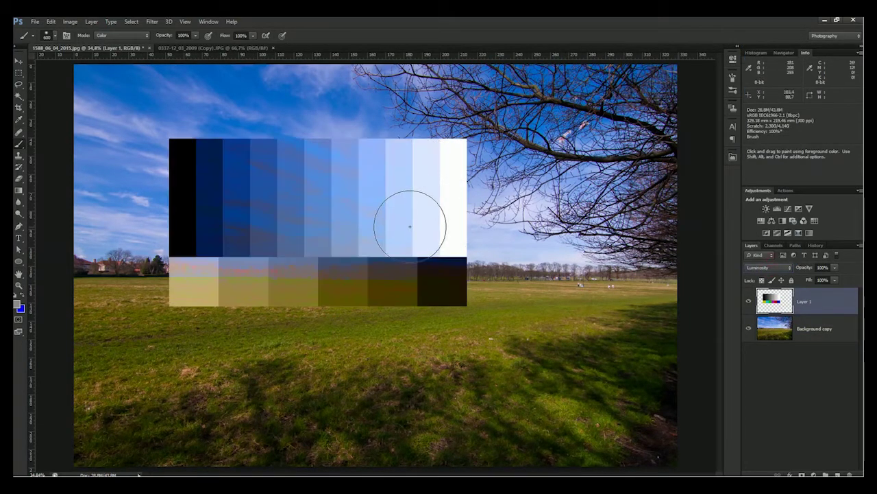
Drag the Luminosity tone chart (Layer 1) across the sky, horizon and grass to compare tones
key(v)
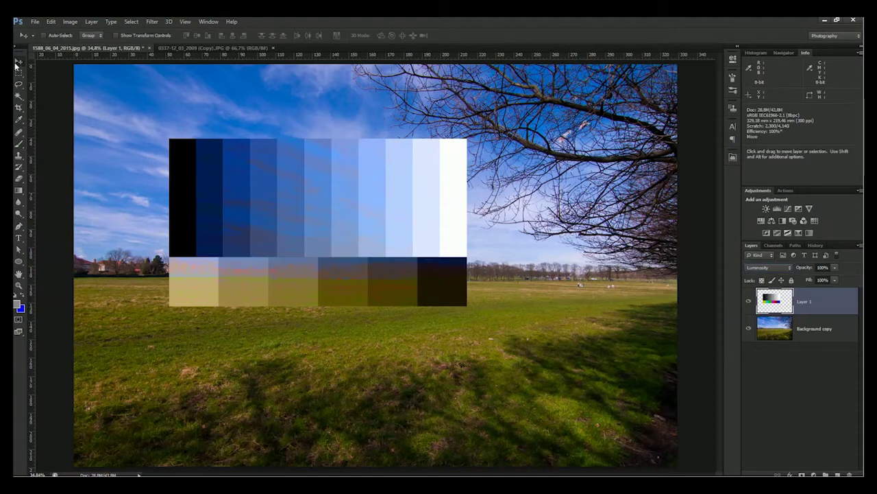
mouse_move(258, 173)
mouse_down()
mouse_move(221, 200)
mouse_move(242, 196)
mouse_move(280, 260)
mouse_move(268, 272)
mouse_move(251, 214)
mouse_move(261, 245)
mouse_up()
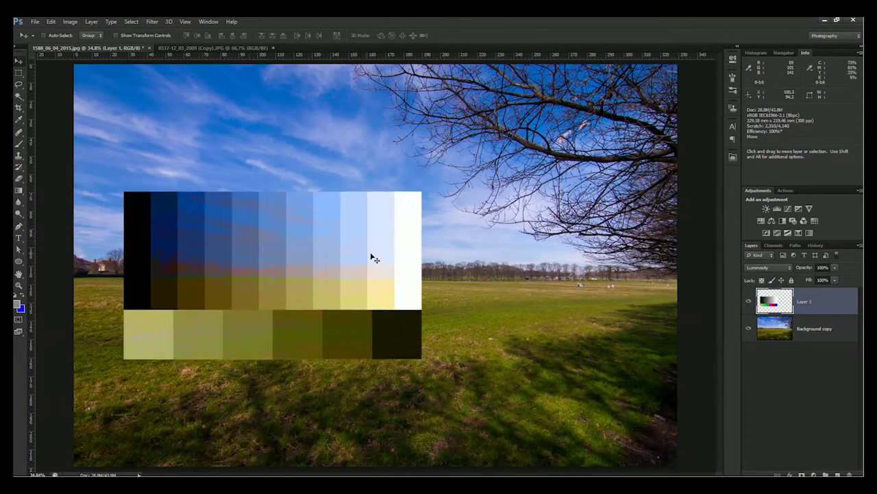
drag(328, 289, 345, 273)
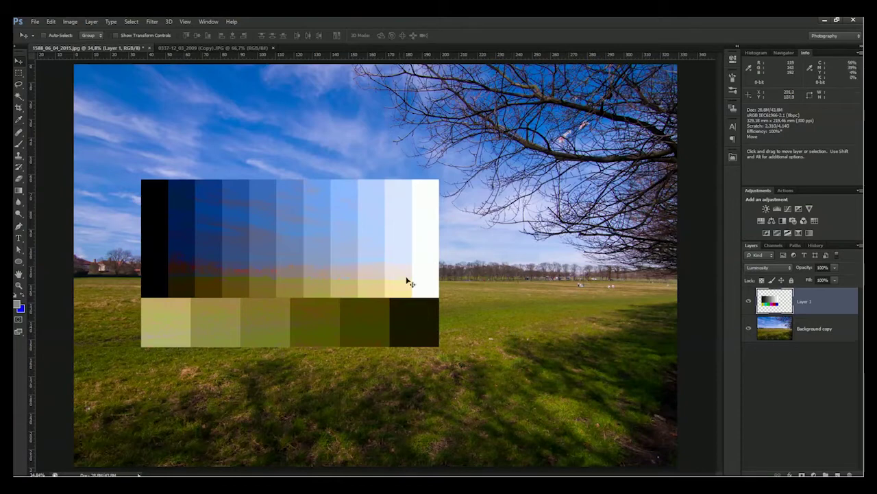
drag(340, 274, 340, 234)
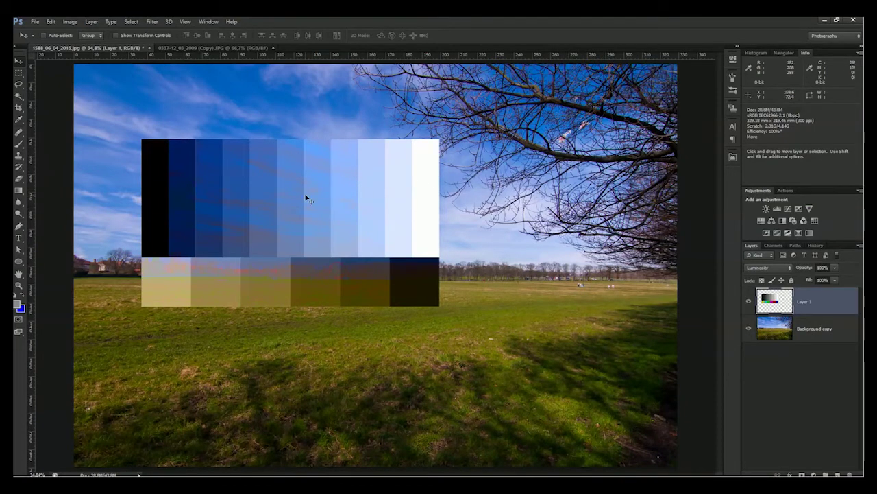
mouse_move(304, 194)
mouse_down()
mouse_move(303, 248)
mouse_move(278, 161)
mouse_up()
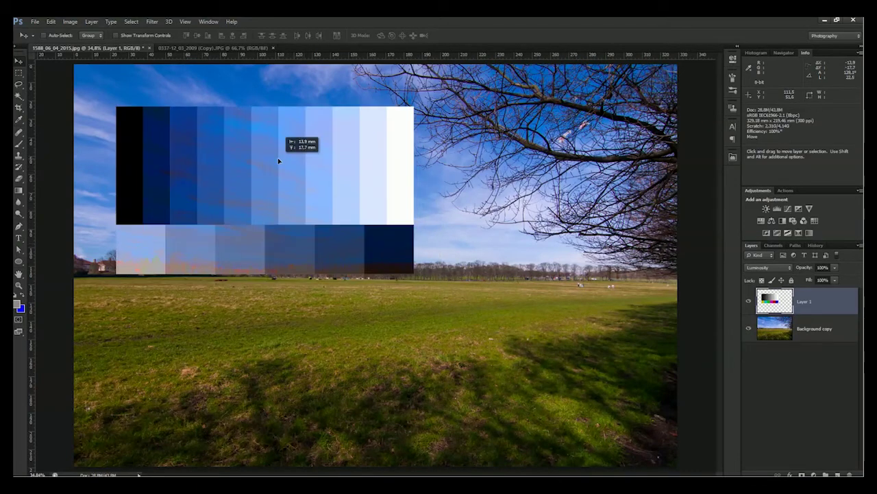
drag(278, 161, 322, 246)
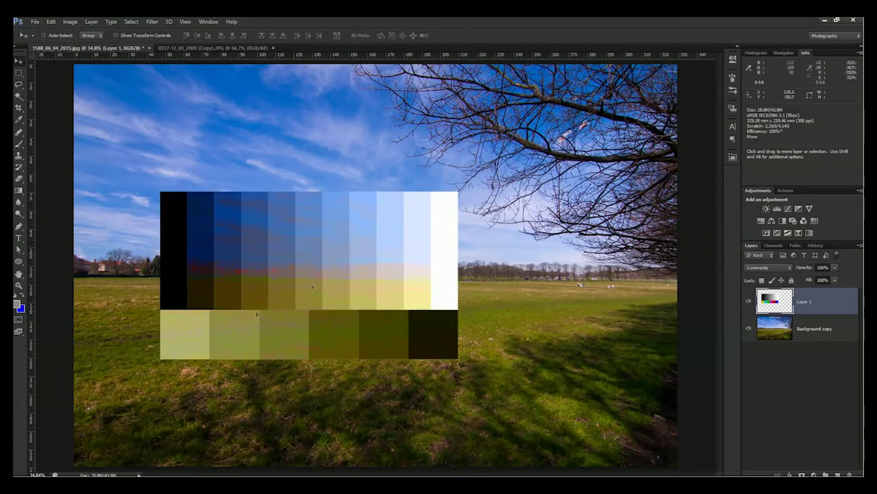
drag(327, 283, 349, 333)
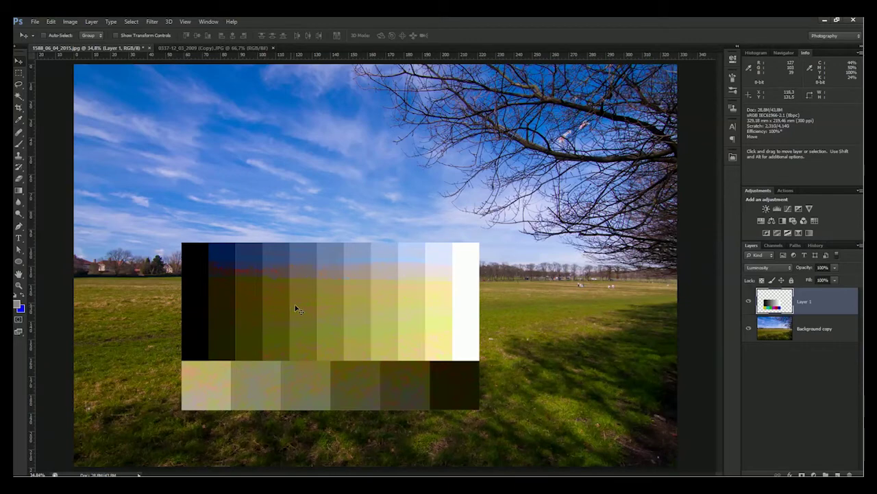
drag(355, 345, 272, 207)
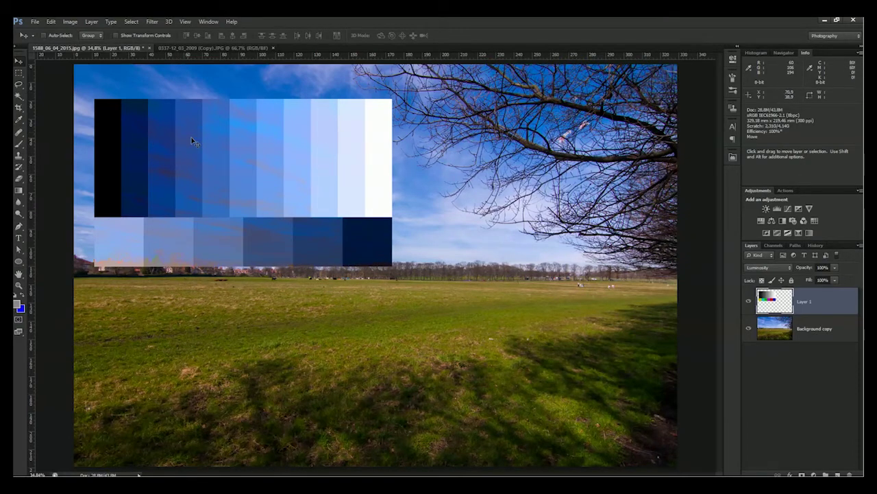
drag(210, 147, 287, 154)
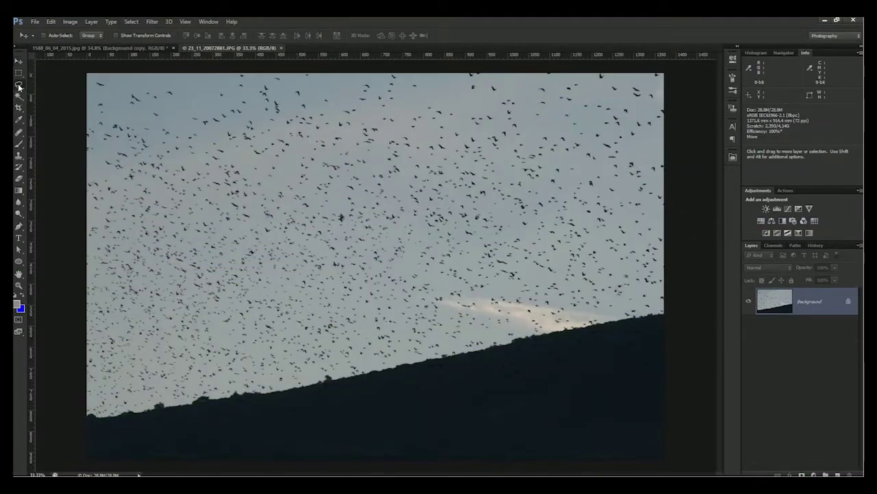
Lasso a patch of the bird flock and copy it
right_click(18, 86)
click(55, 88)
mouse_move(117, 163)
mouse_down()
mouse_move(457, 228)
mouse_move(294, 301)
mouse_up()
drag(165, 241, 120, 165)
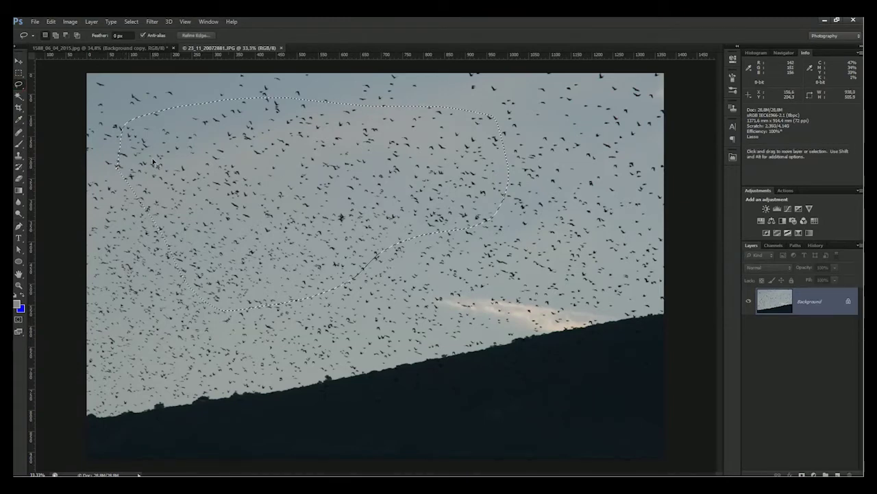
key(ctrl+c)
Paste the birds into the field's upper-left sky, shrink to about 80%, and group with Background copy
click(89, 51)
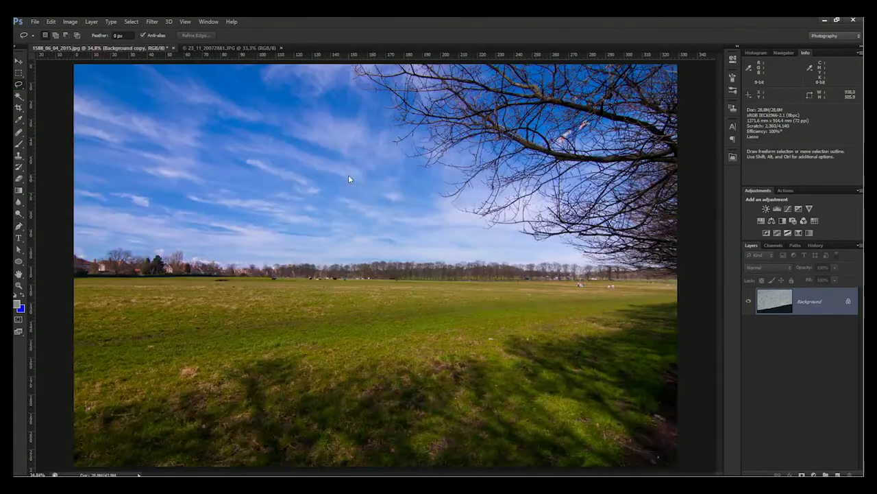
key(ctrl+v)
key(v)
drag(388, 273, 302, 193)
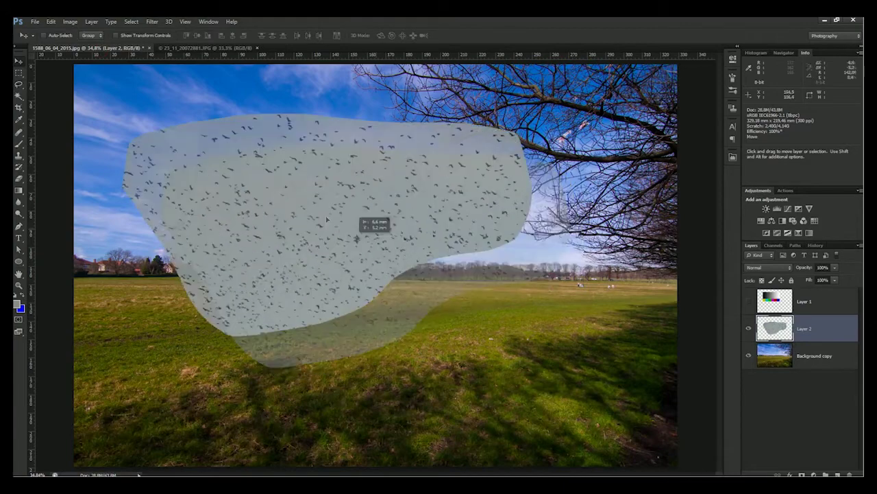
key(ctrl+t)
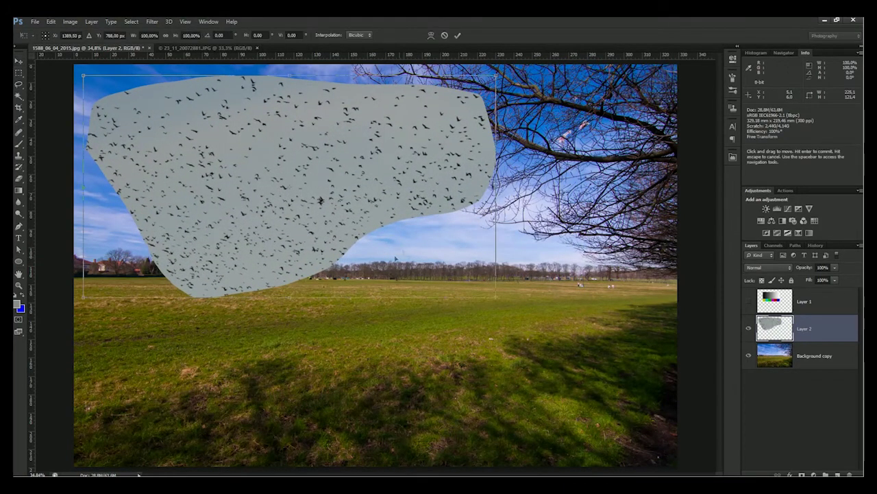
drag(488, 296, 403, 230)
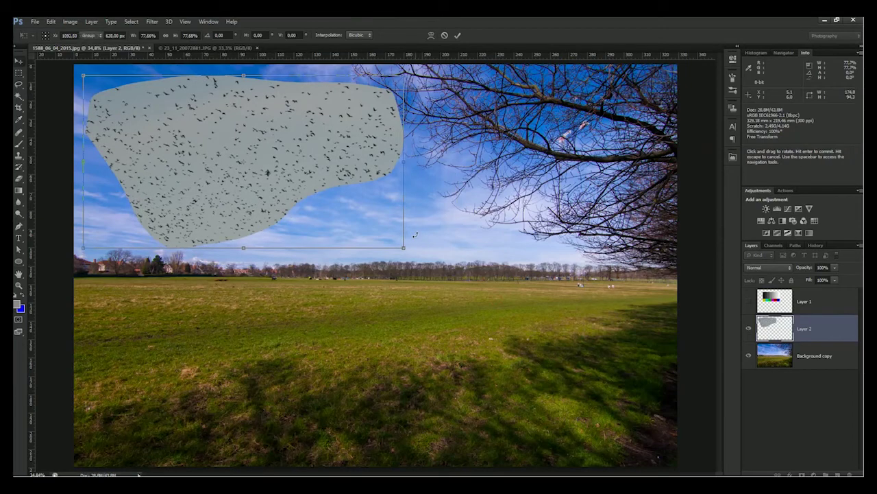
key(Return)
shift+click(767, 351)
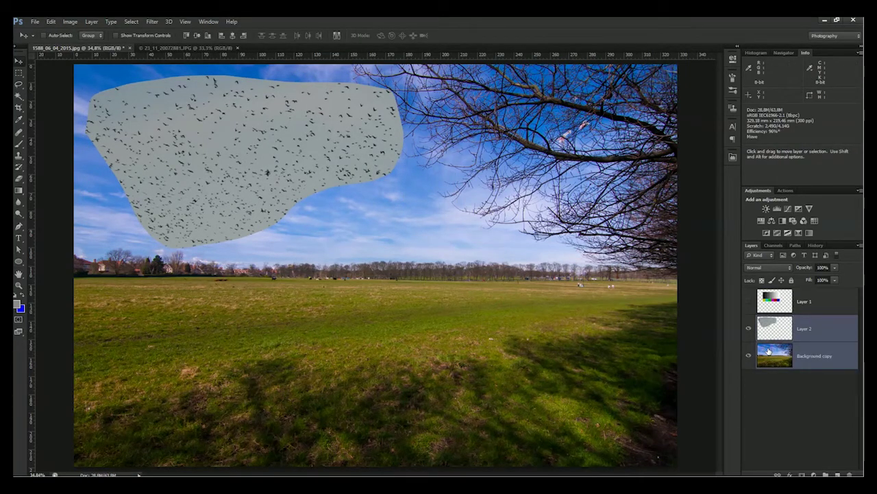
key(ctrl+g)
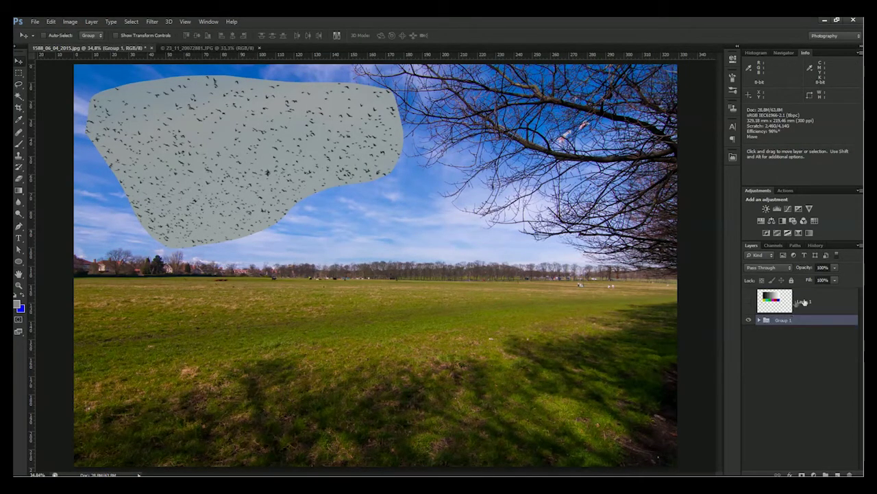
Delete Layer 1 and inspect Group 1's layers and blend modes without changing them
drag(795, 302, 850, 473)
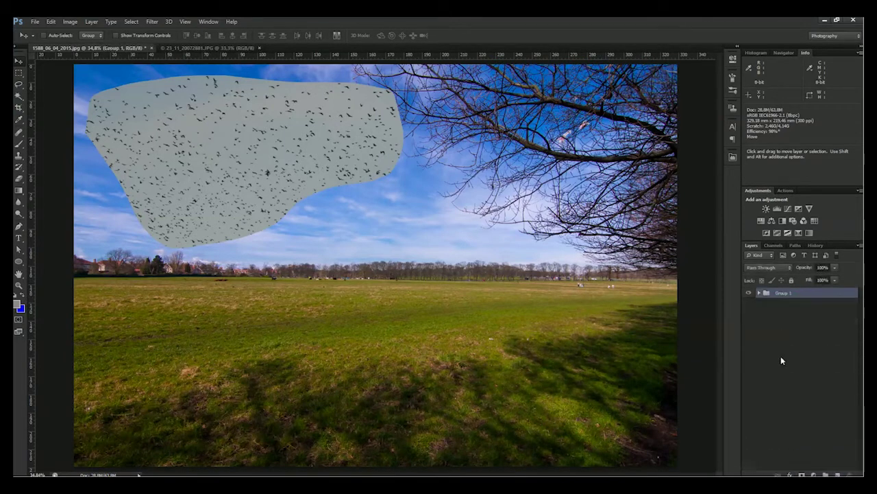
click(760, 292)
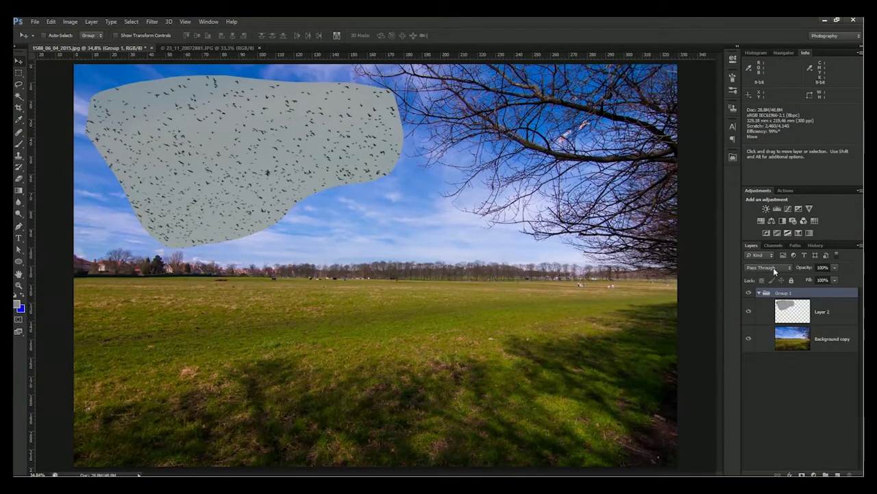
click(773, 268)
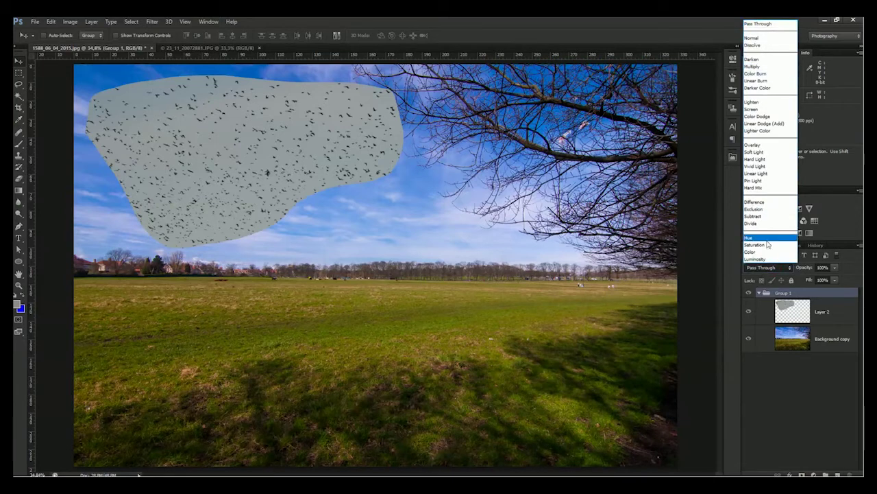
click(779, 374)
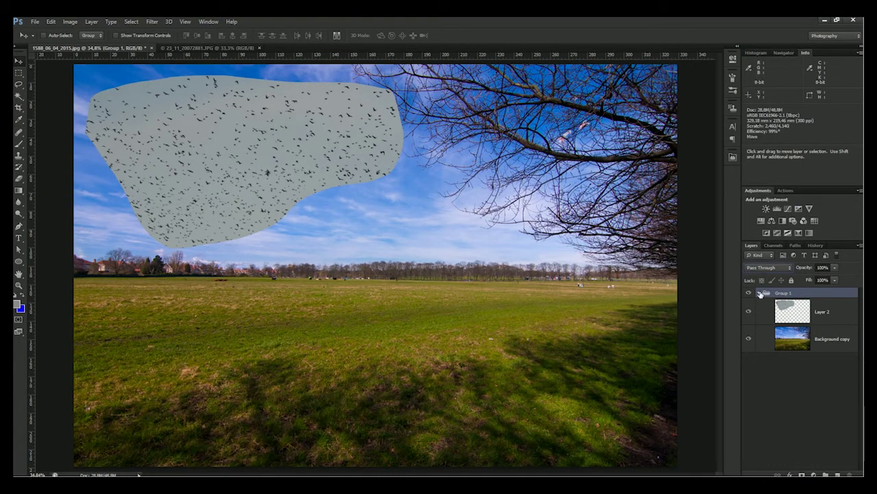
click(759, 293)
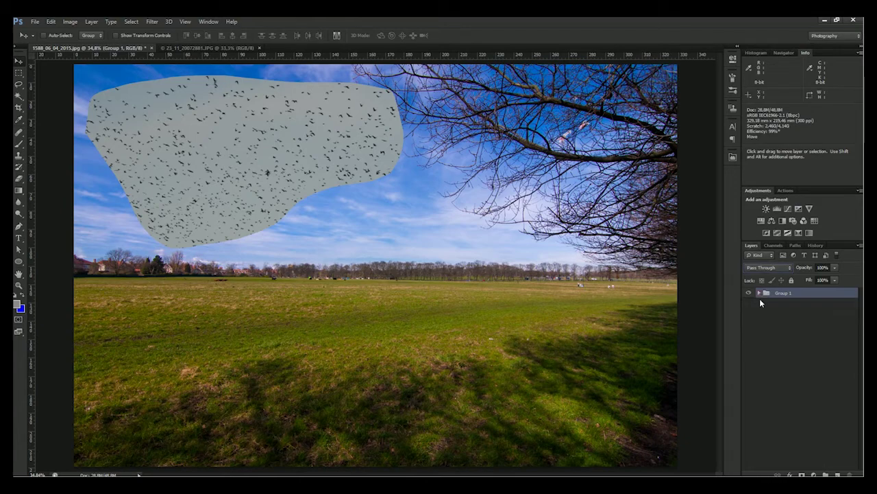
Close the bird photo and open the silhouette-on-railing photo
right_click(287, 49)
click(322, 94)
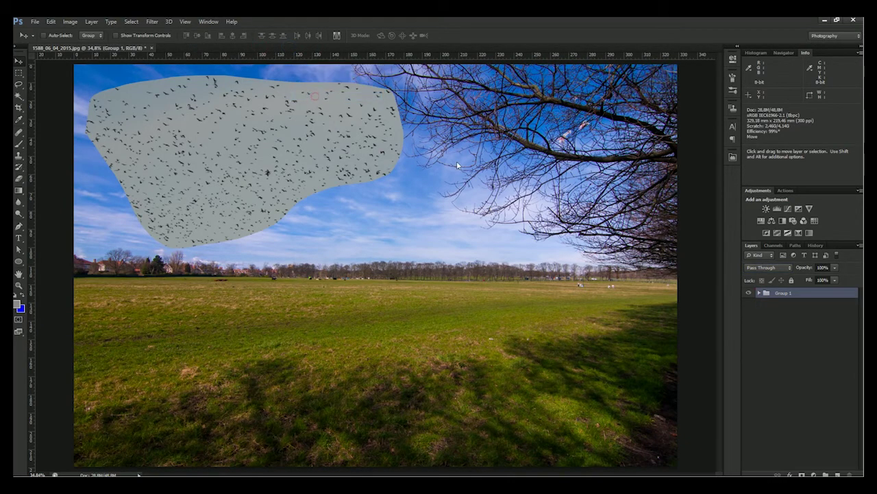
key(ctrl+o)
double_click(574, 139)
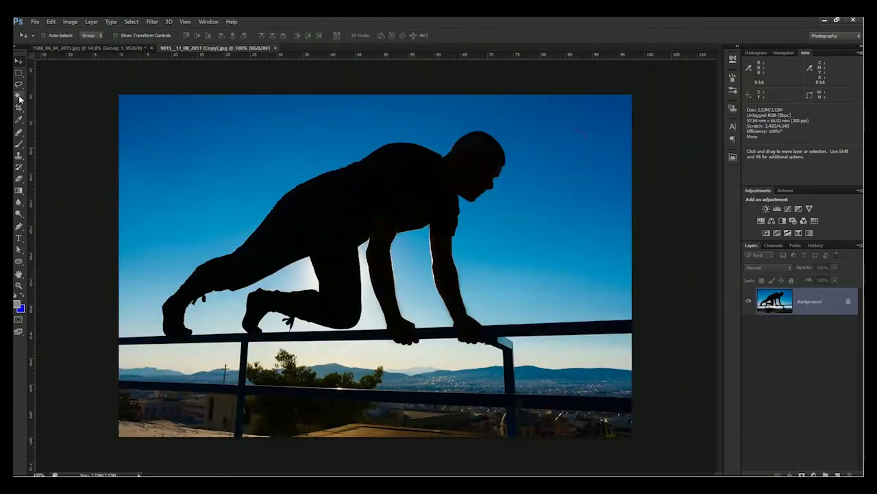
Paste the whole silhouette photo into the field document as Layer 3 beneath Group 1
key(ctrl+a)
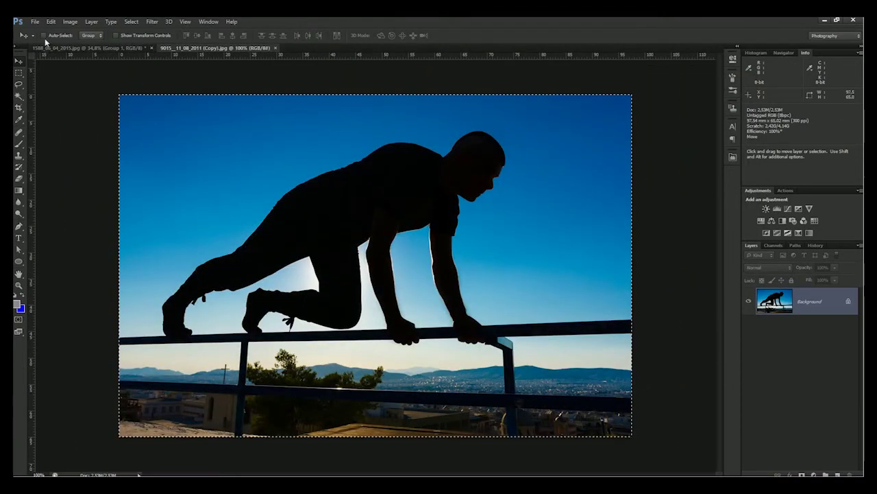
click(74, 48)
key(ctrl+v)
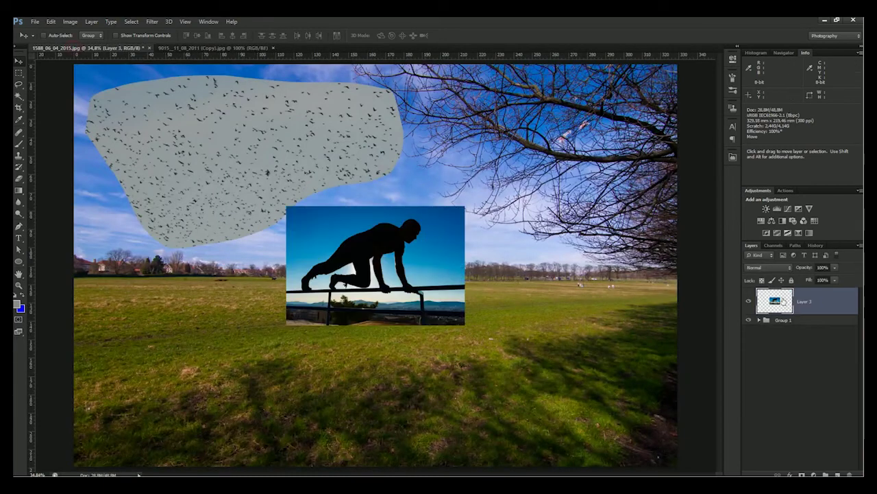
drag(787, 299, 789, 333)
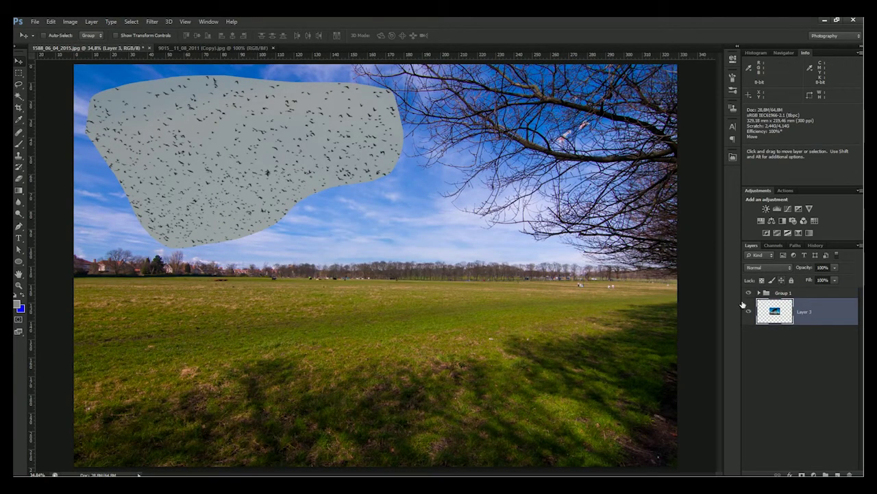
key(ctrl+z)
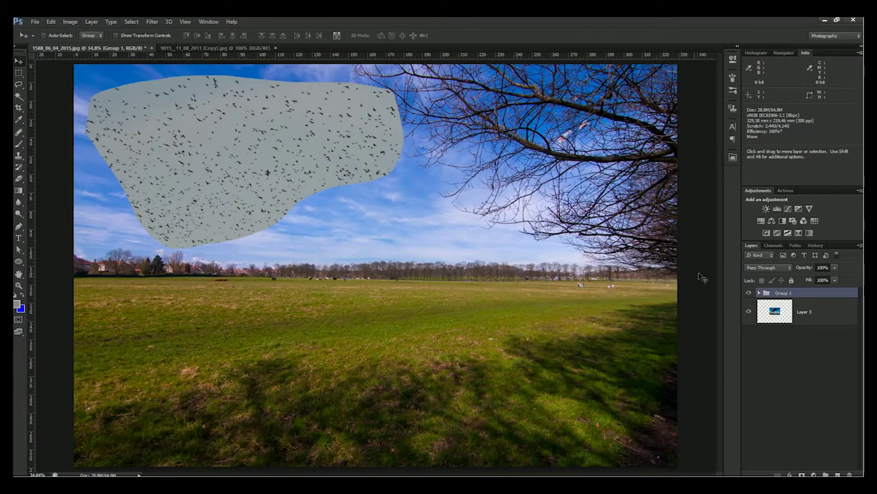
Toggle Group 1's visibility to check the silhouette on Layer 3 beneath it
click(759, 294)
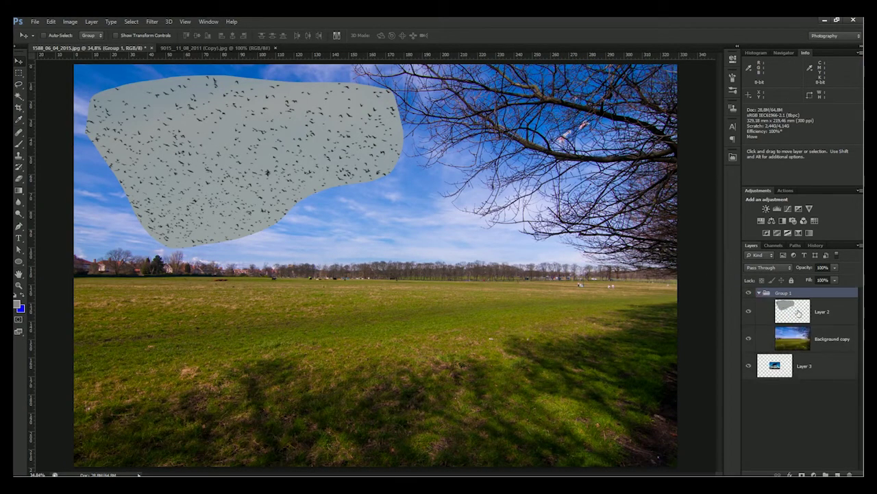
click(777, 367)
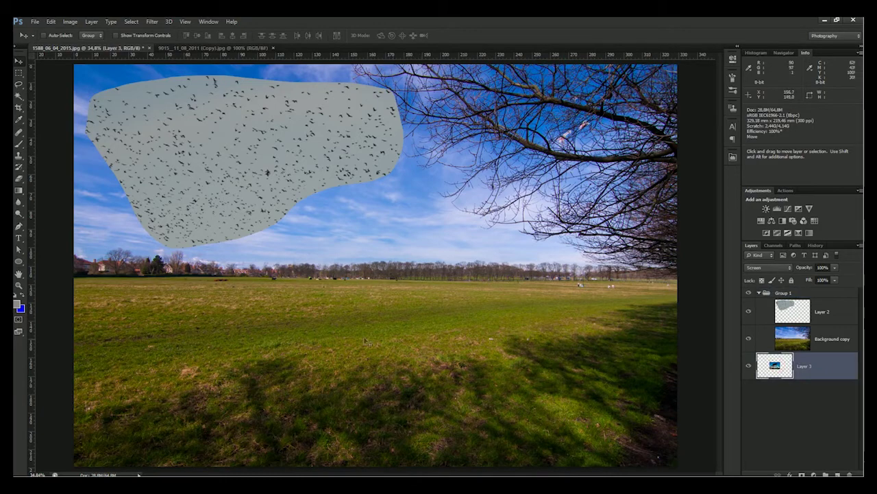
click(749, 294)
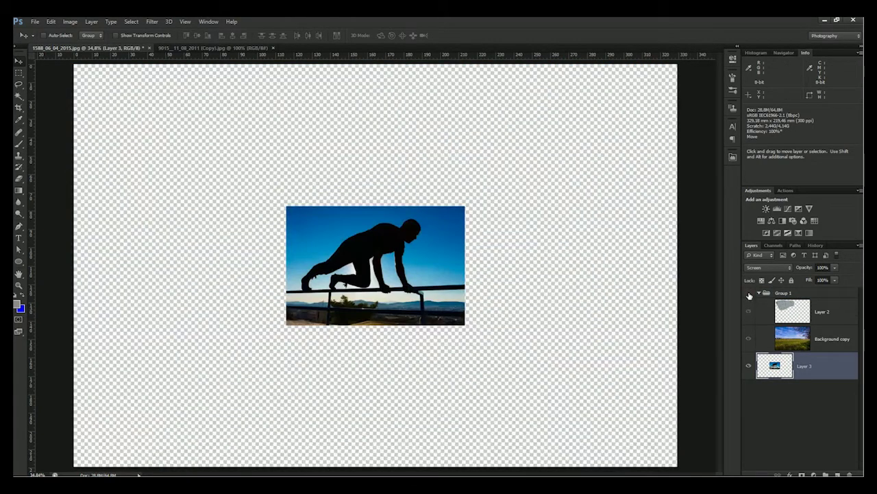
click(749, 294)
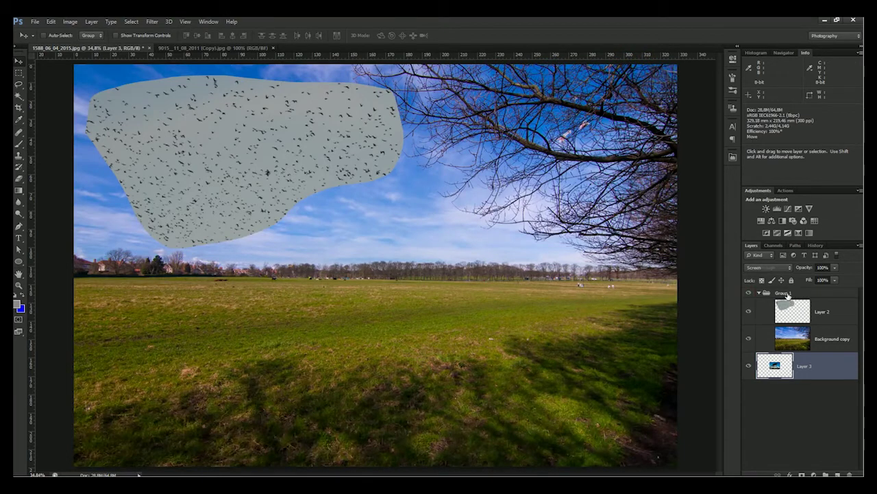
click(788, 294)
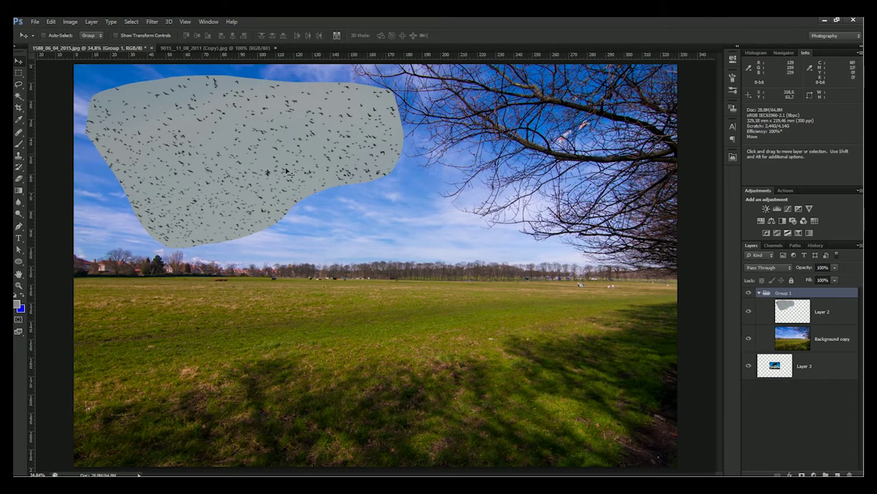
click(759, 293)
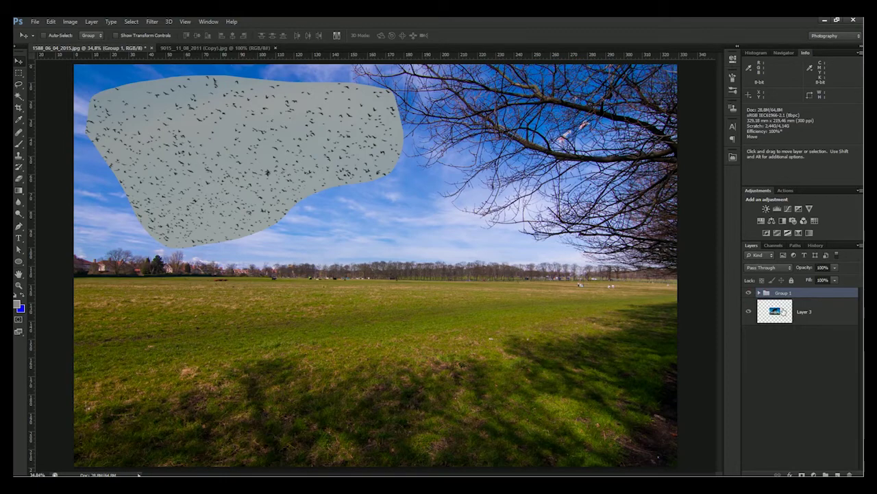
click(771, 267)
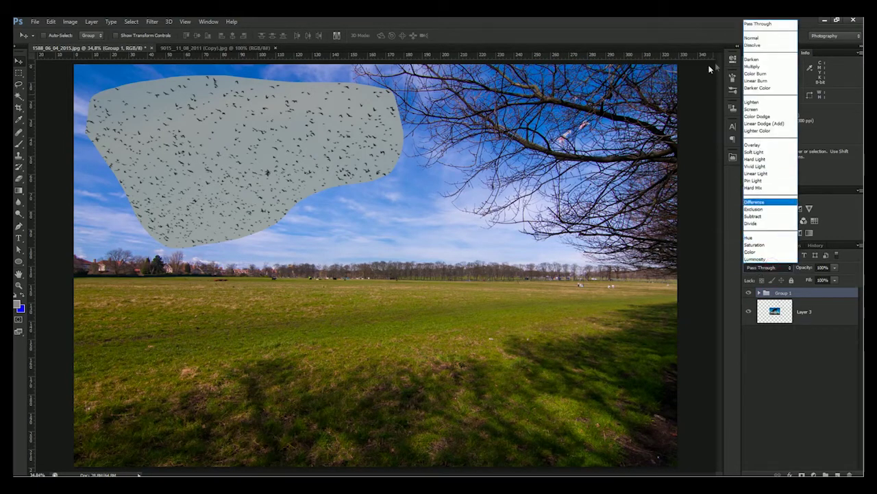
Set Group 1 to Multiply and reposition the silhouette on Layer 3 near the centre
click(752, 67)
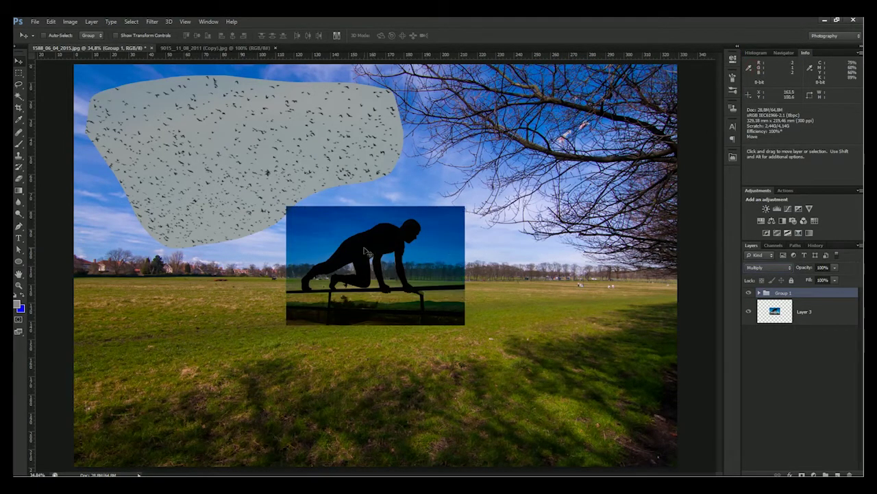
click(774, 310)
drag(402, 256, 232, 335)
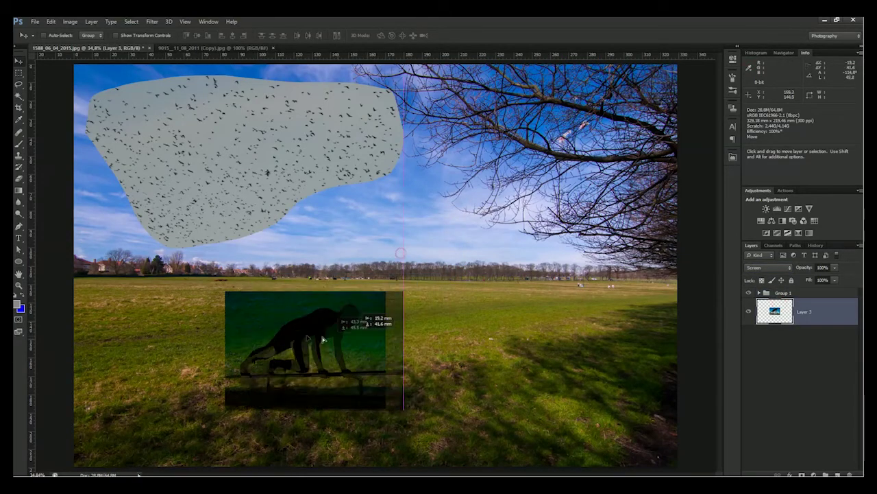
drag(232, 334, 435, 277)
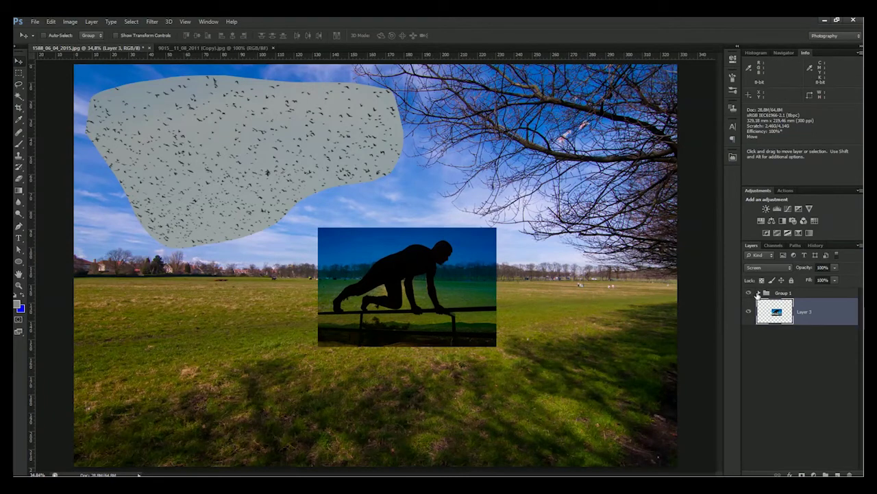
Return Group 1 to Pass Through and select the bird layer, Layer 2
click(779, 293)
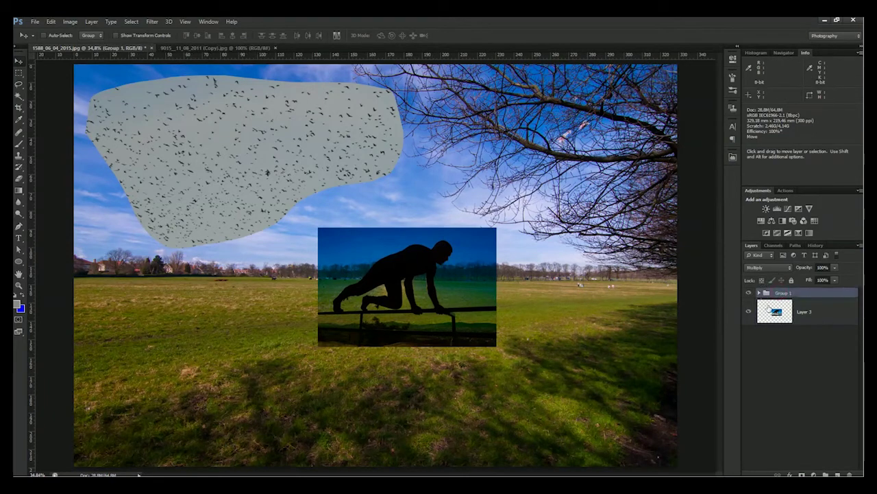
click(770, 268)
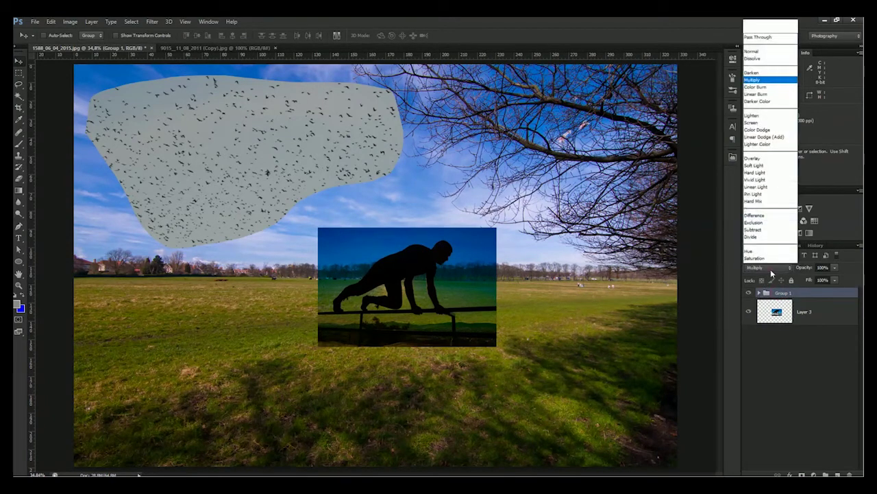
click(763, 25)
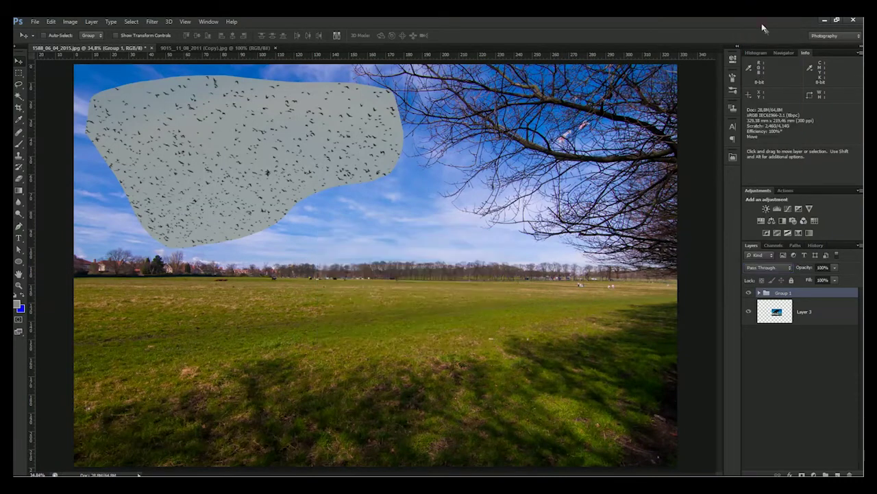
click(759, 293)
click(793, 337)
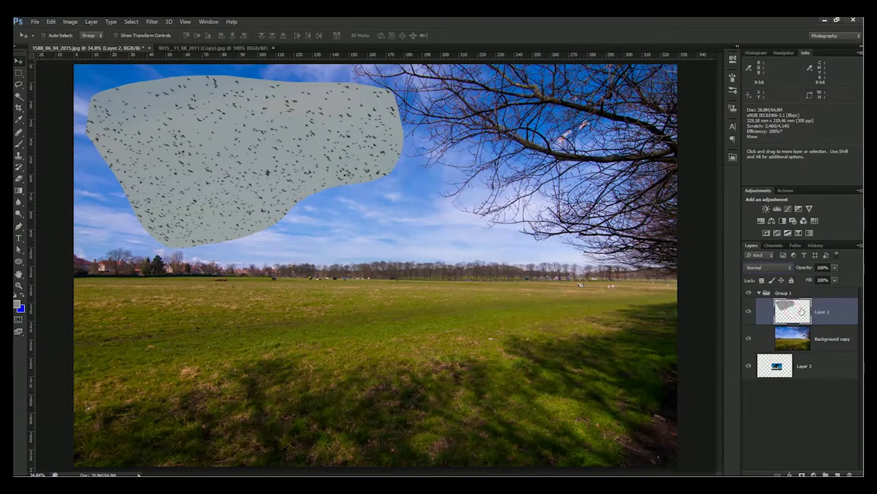
Set Layer 2 to Multiply and brighten it with Curves, top point to input 123
click(774, 270)
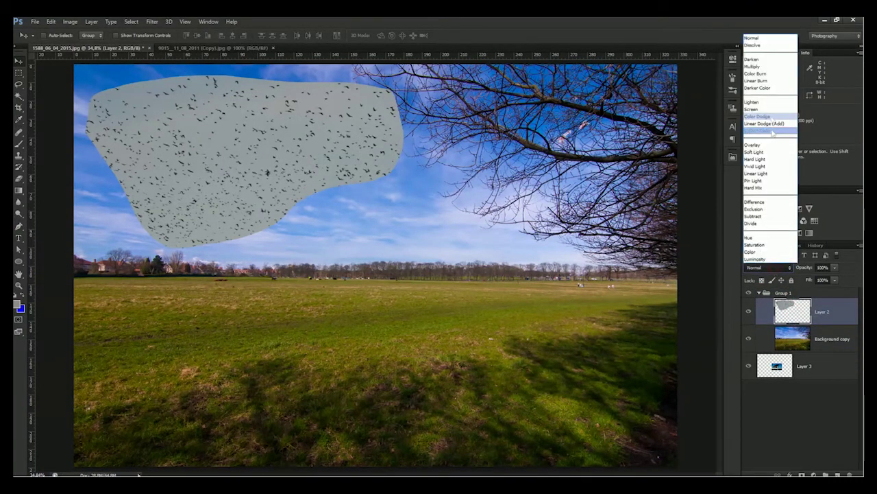
click(765, 73)
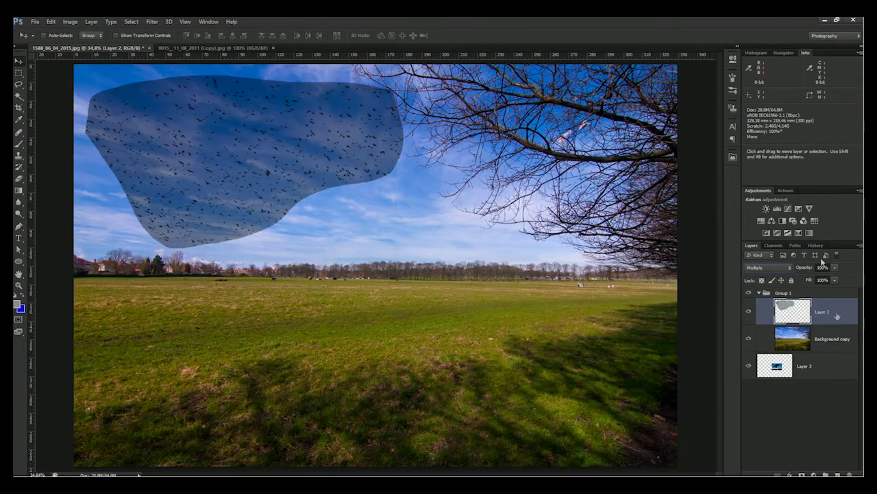
key(ctrl+m)
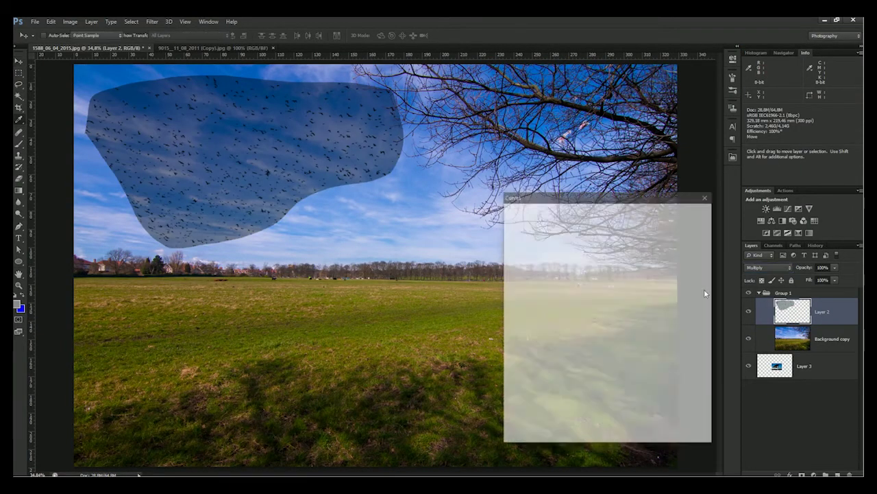
drag(648, 235, 608, 235)
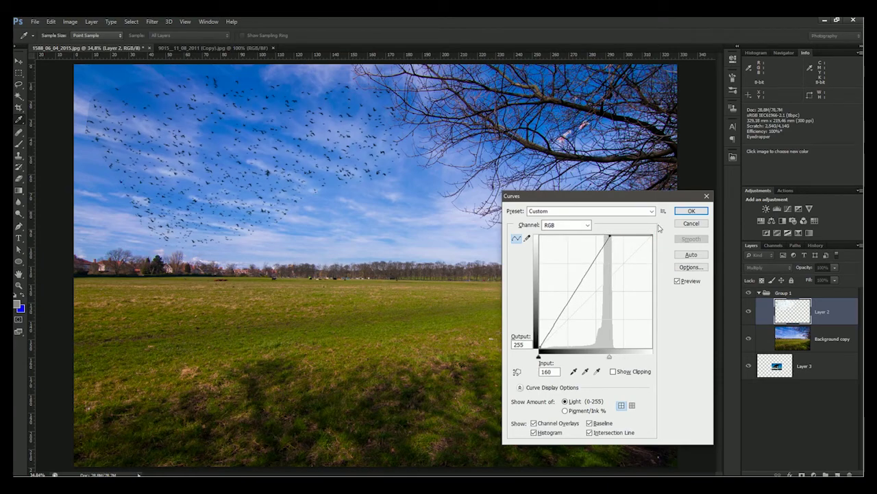
drag(610, 235, 594, 234)
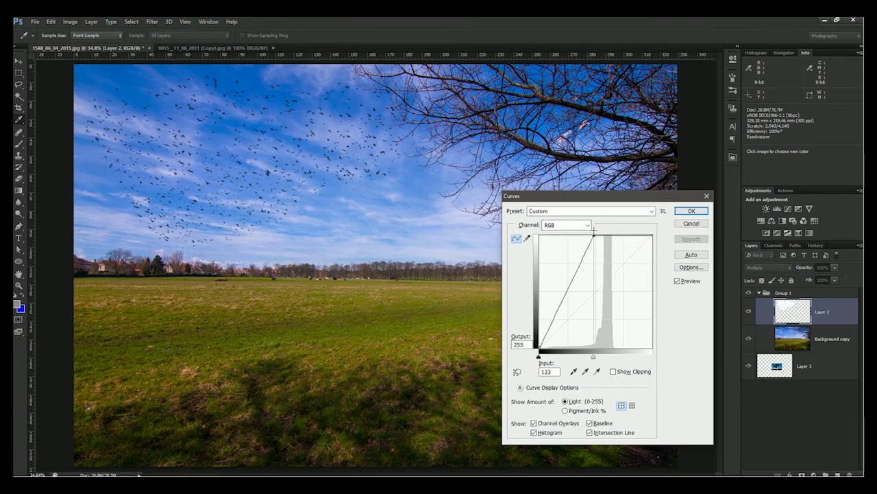
click(680, 215)
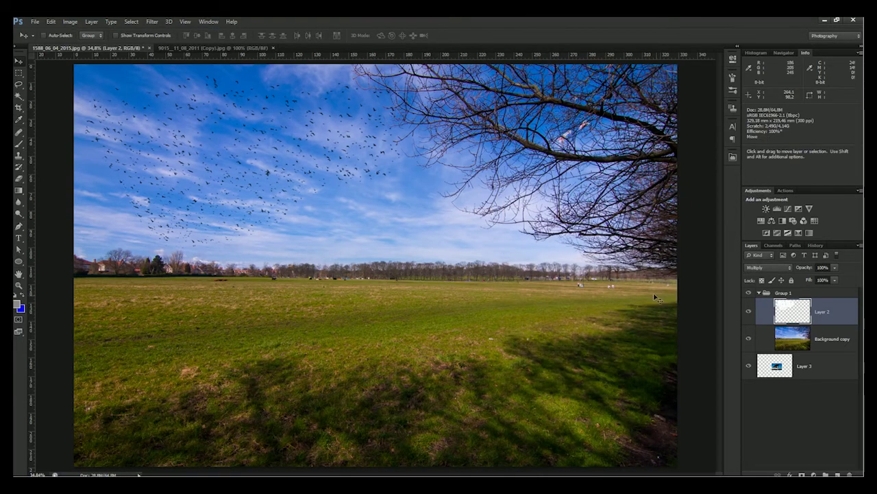
click(759, 292)
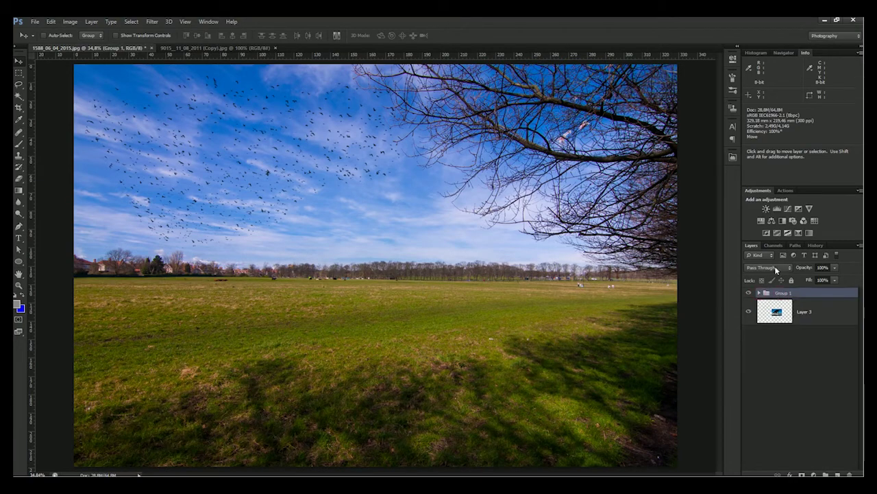
Try Multiply blending on Group 1
click(775, 268)
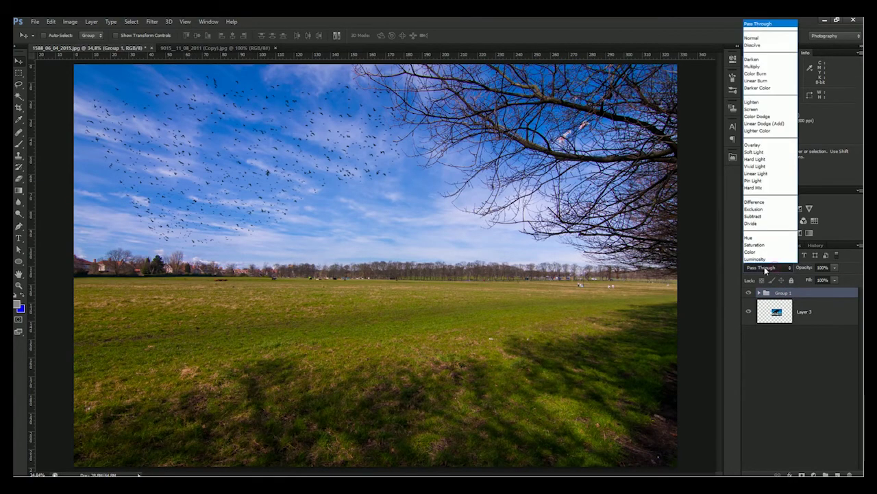
click(759, 67)
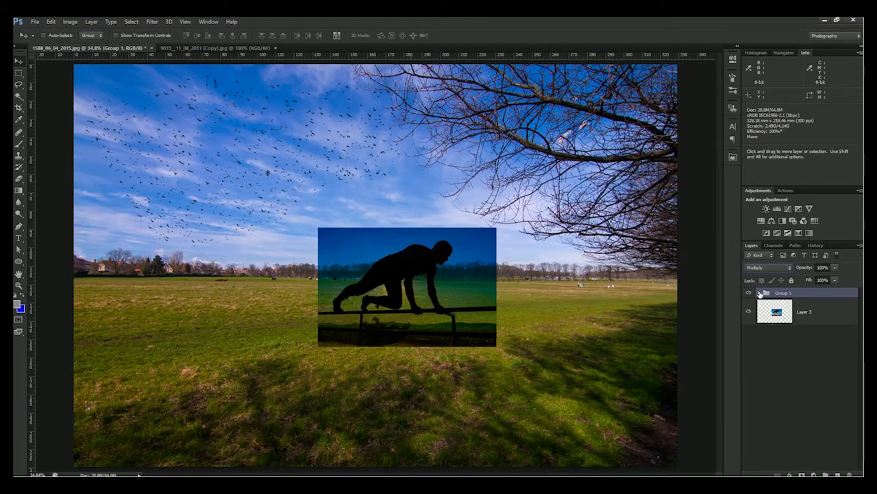
click(759, 293)
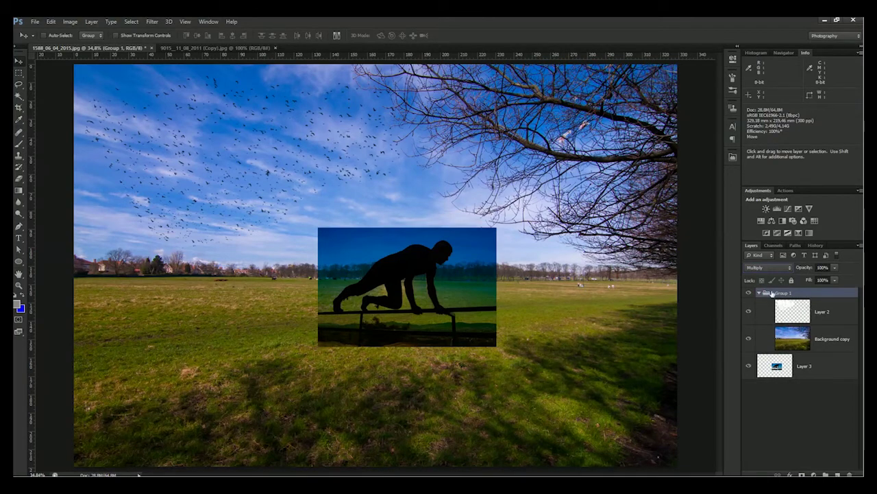
click(759, 294)
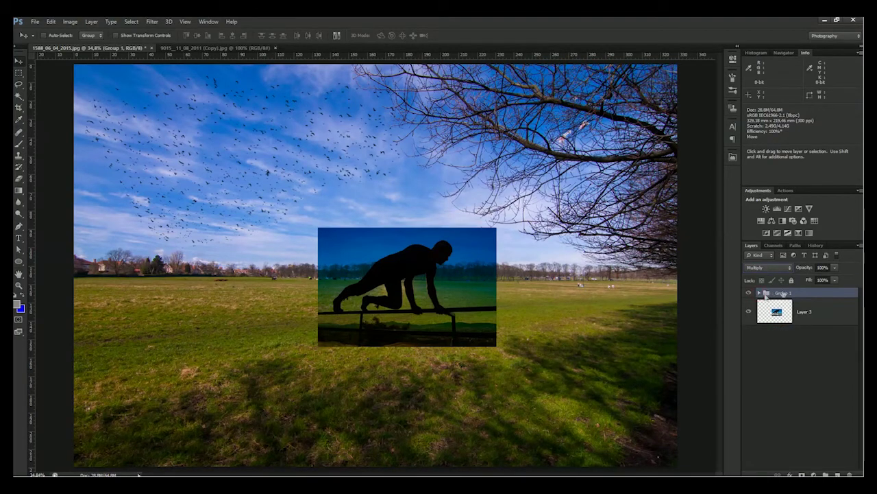
click(769, 268)
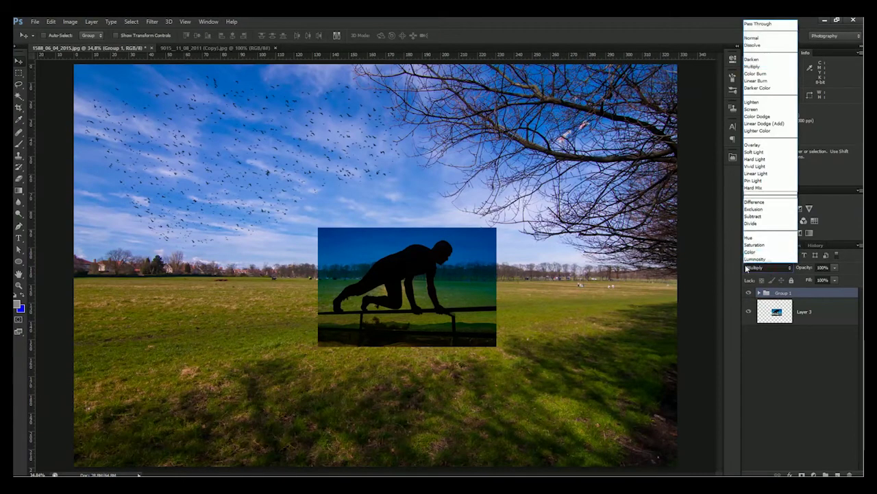
click(771, 268)
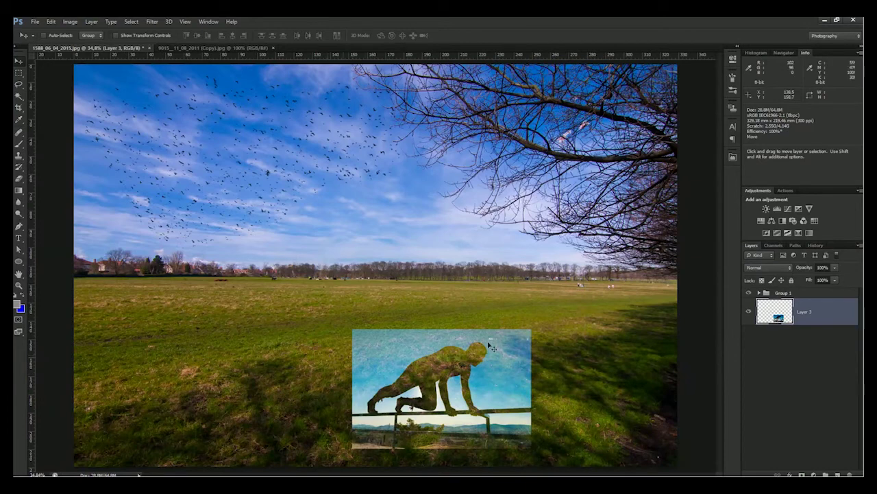
Compare the blend modes of Layer 2 and Background copy inside Group 1
click(760, 294)
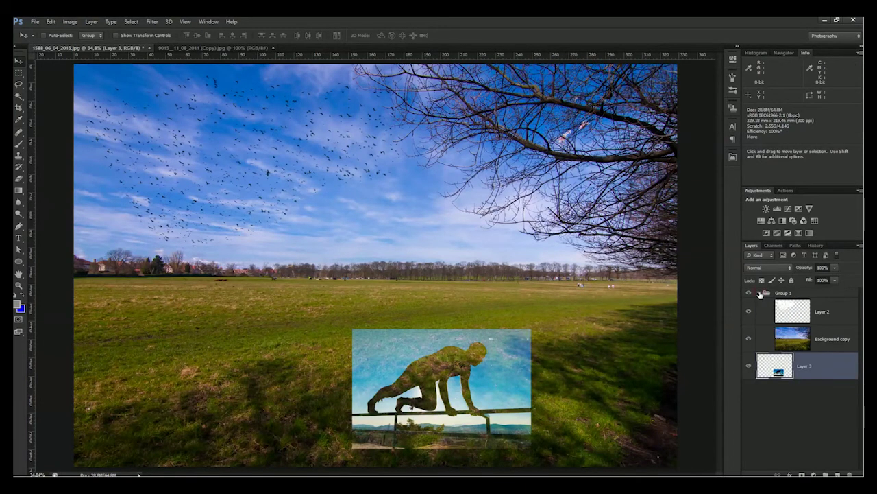
click(766, 293)
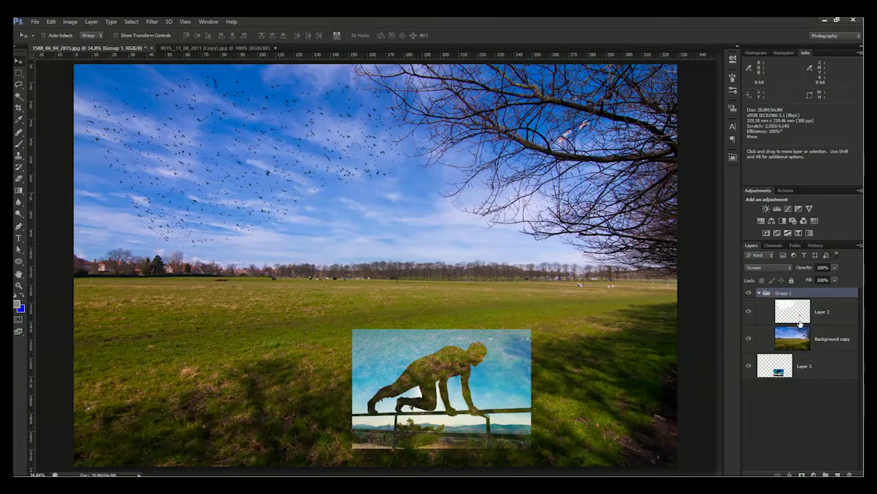
click(799, 315)
click(796, 339)
click(795, 316)
click(795, 339)
click(793, 317)
click(778, 292)
Set Group 1 to Normal and move Layer 3 above Group 1
click(768, 267)
click(761, 24)
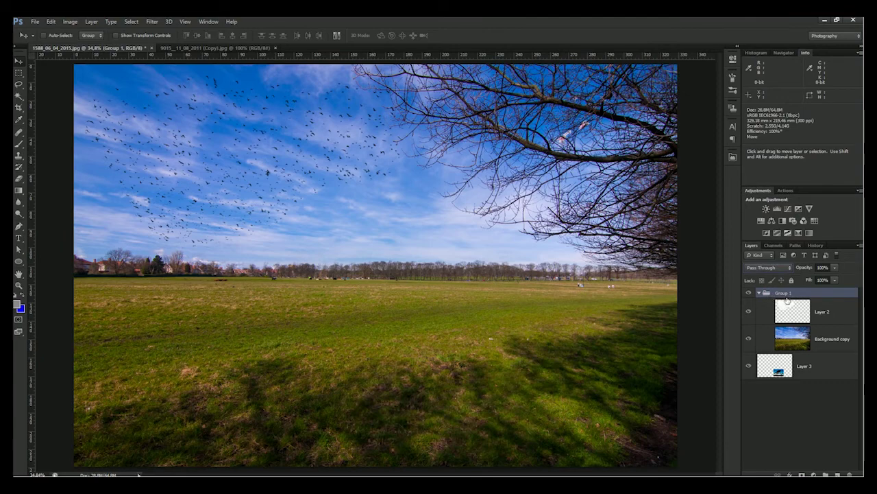
click(771, 267)
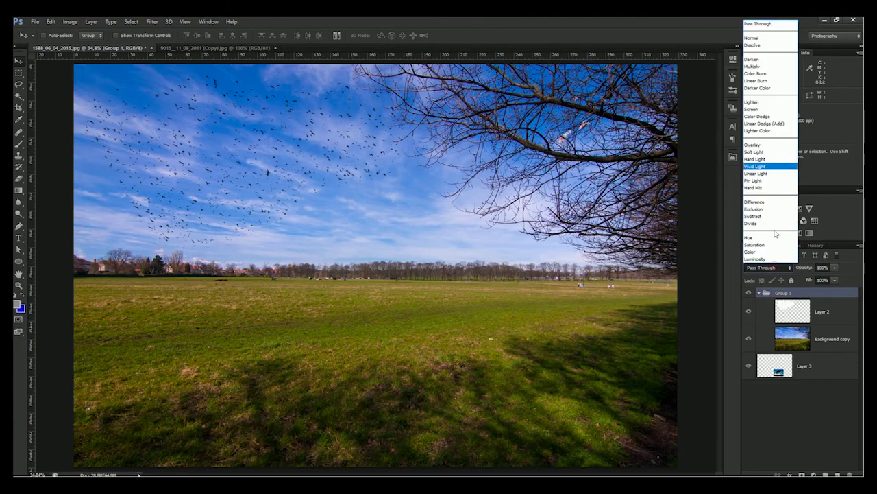
click(761, 38)
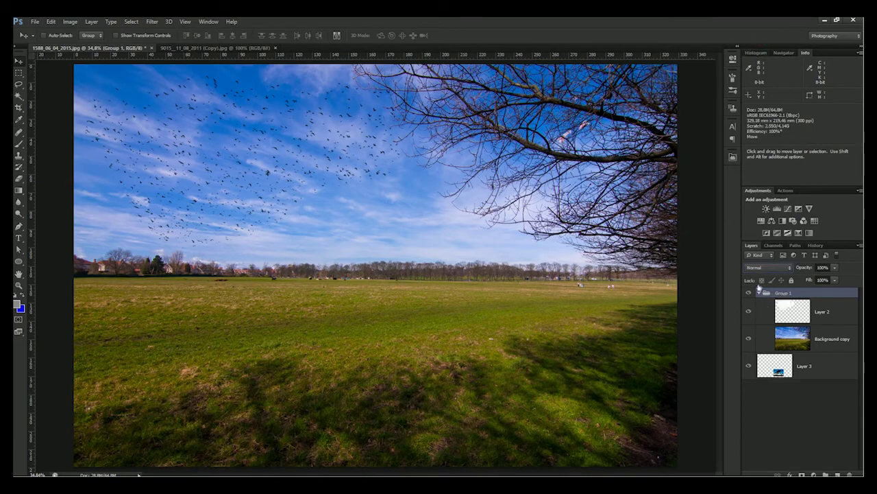
click(774, 267)
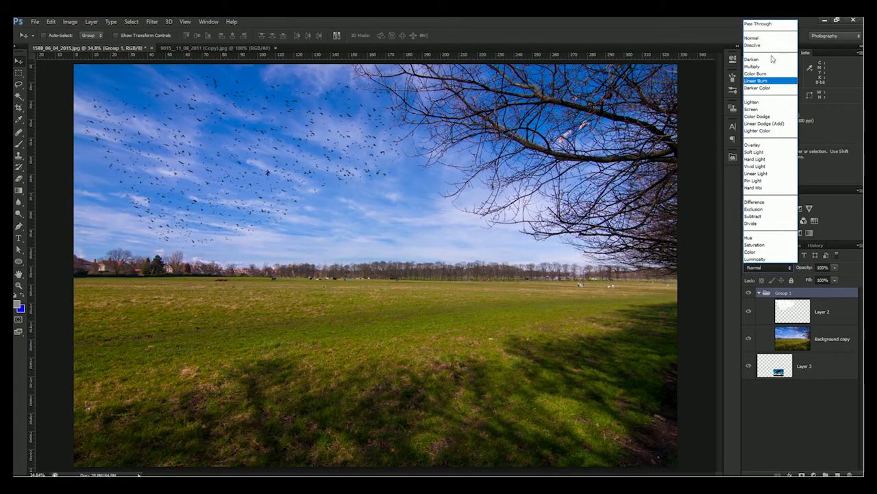
click(809, 408)
drag(781, 370, 780, 291)
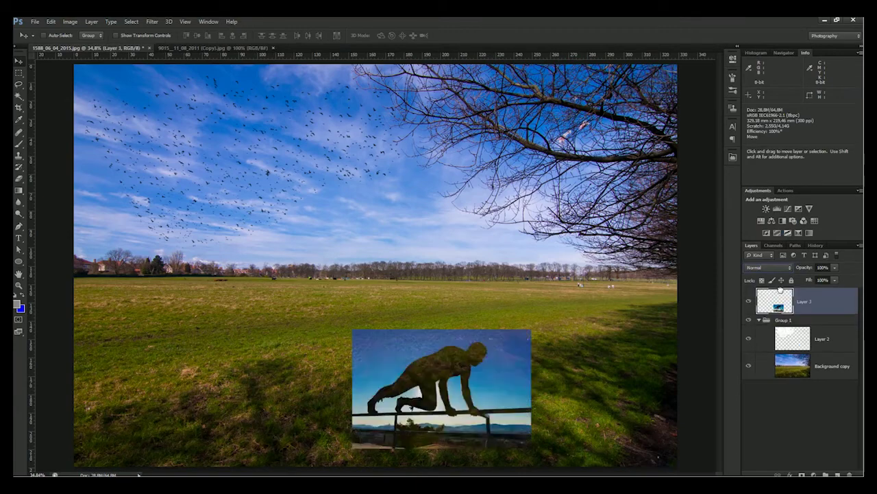
Set Group 1 to Hard Light and Layer 3 to Overlay
click(759, 320)
click(761, 323)
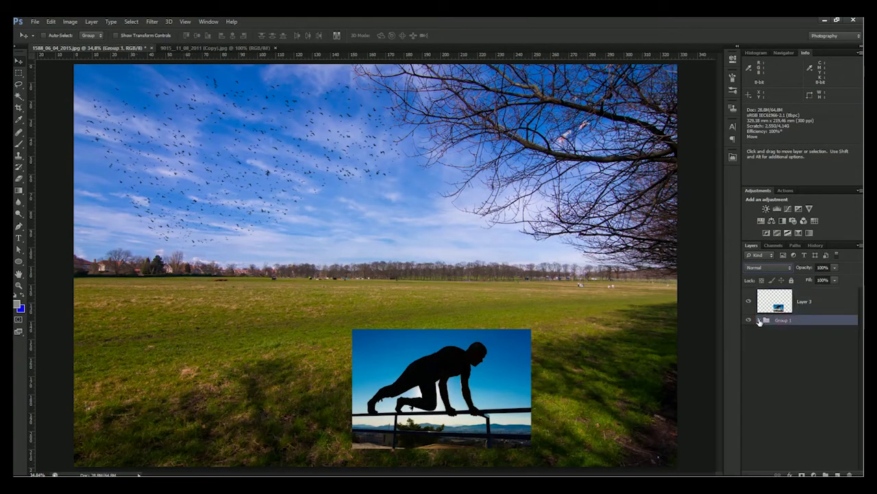
click(759, 320)
click(768, 267)
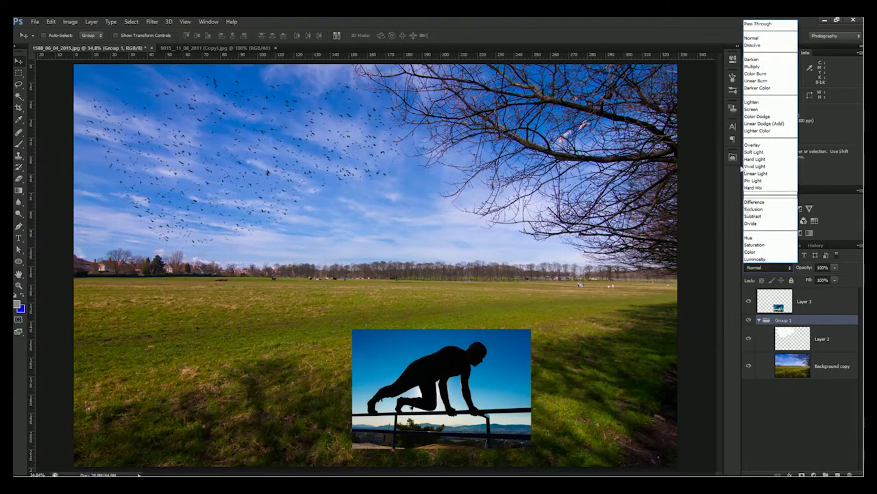
click(761, 158)
click(783, 308)
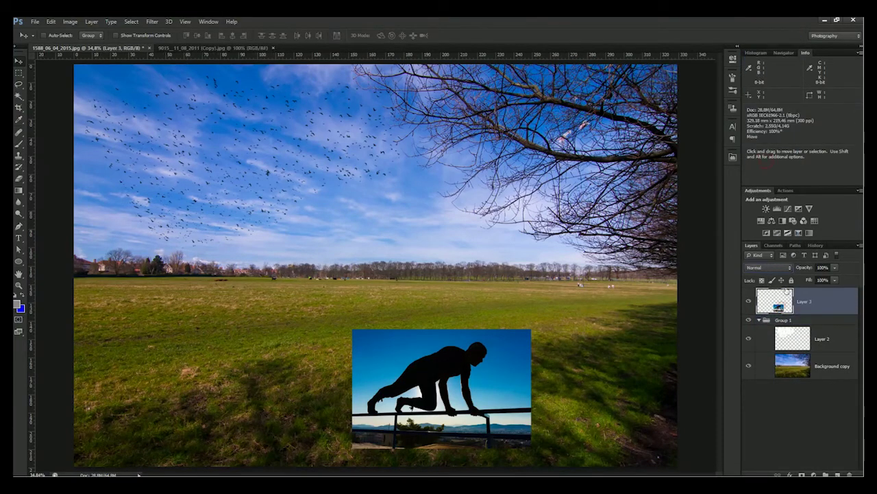
click(769, 267)
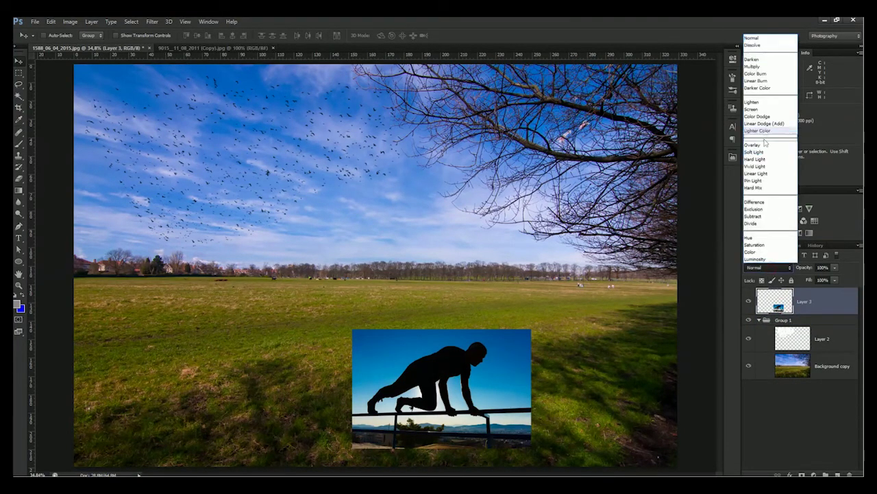
click(762, 144)
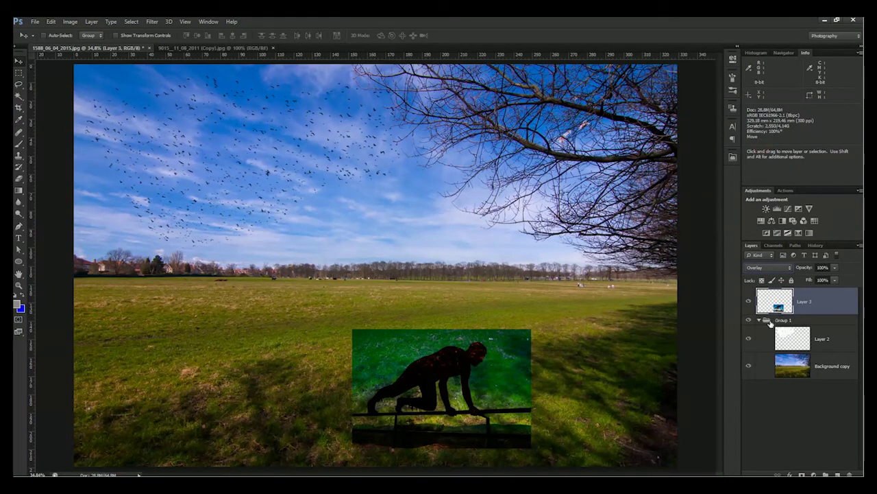
Review the layer stack, checking the blend modes of Layer 3 and Group 1
click(759, 320)
drag(775, 305, 781, 288)
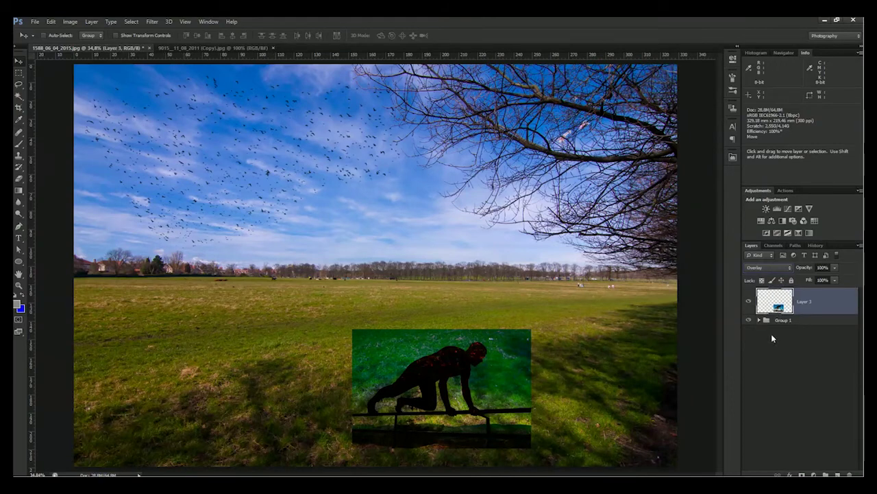
click(758, 321)
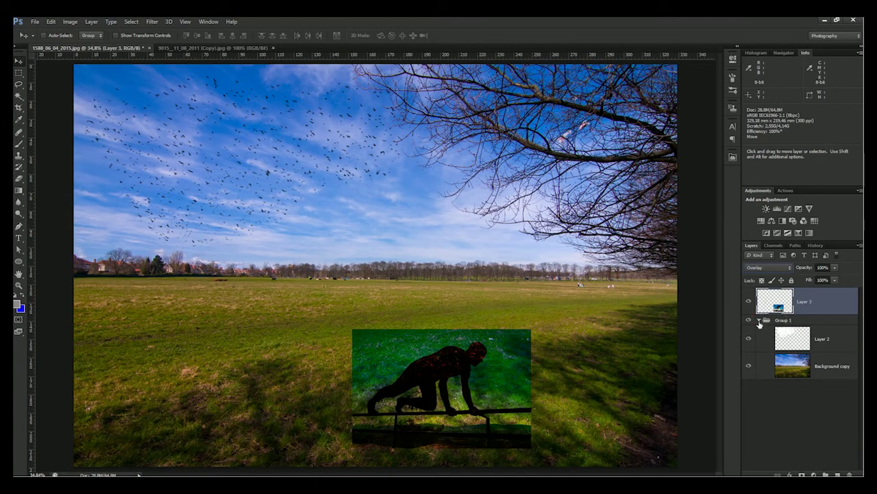
click(759, 320)
click(780, 320)
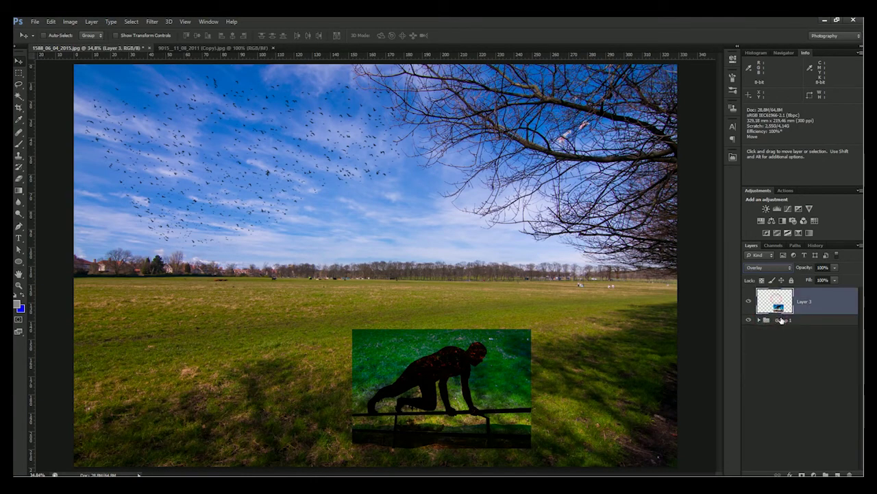
click(779, 302)
click(780, 321)
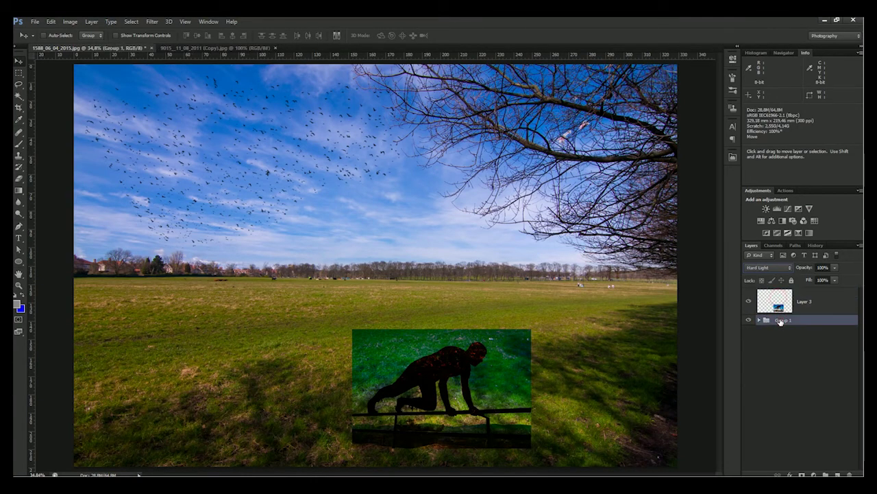